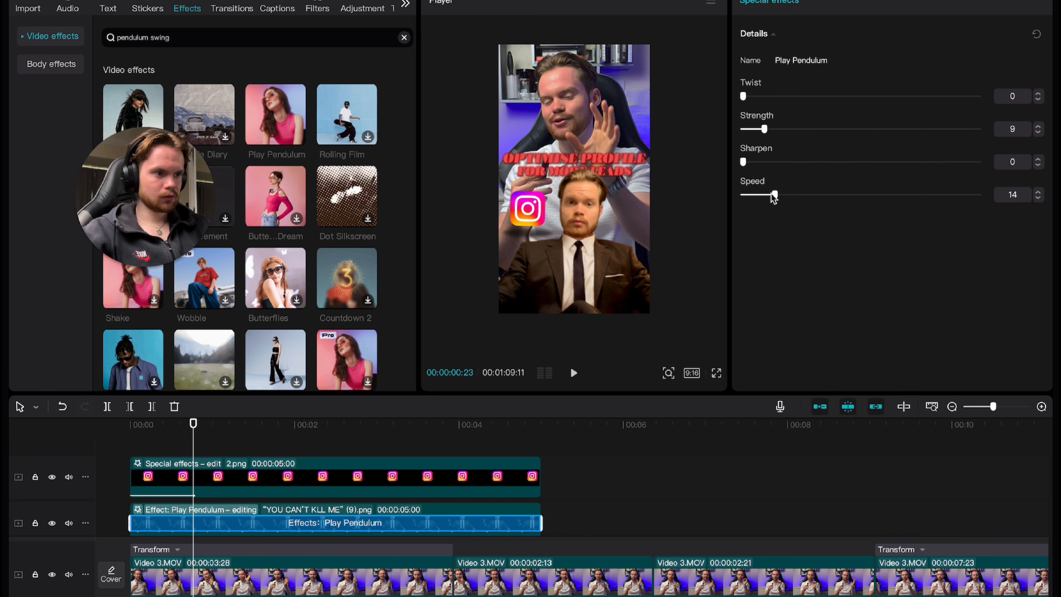
# - Preview the opening in full screen to check the Play Pendulum effect on the suited-man overlay
pyautogui.click(716, 372)
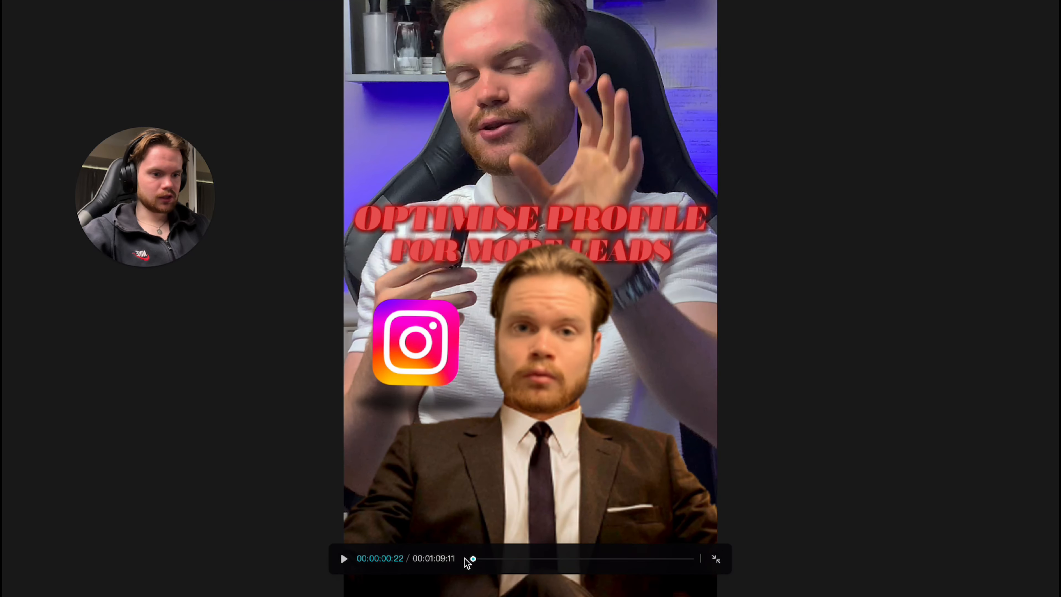
pyautogui.click(345, 560)
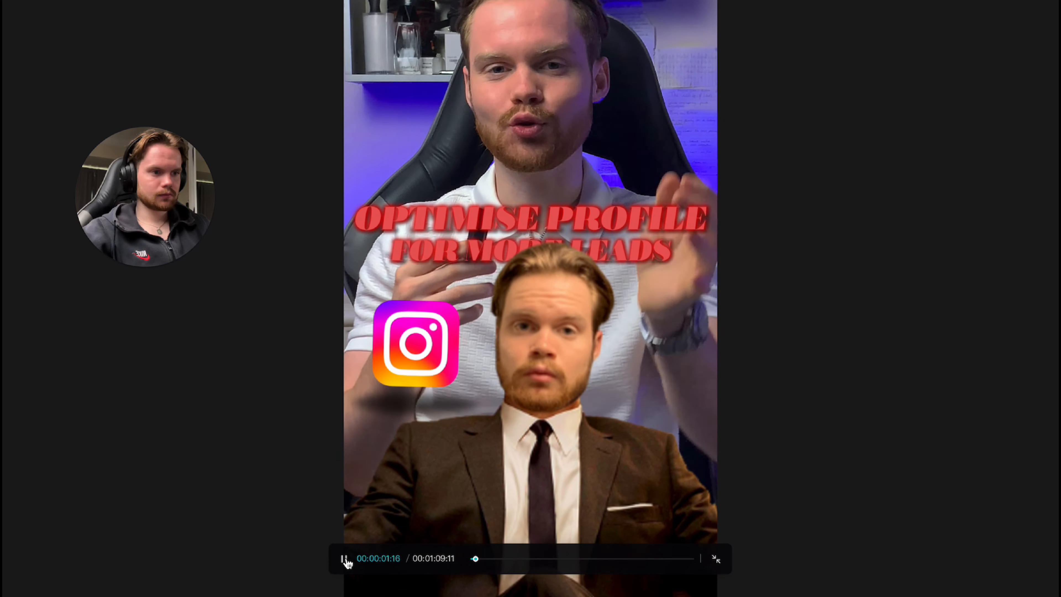
pyautogui.click(344, 559)
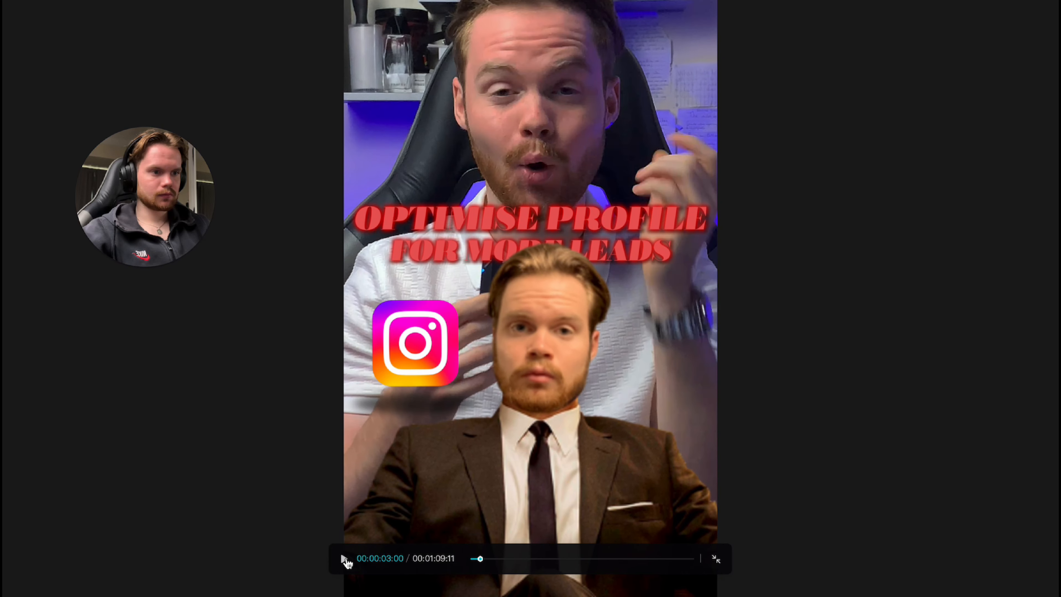
pyautogui.click(715, 559)
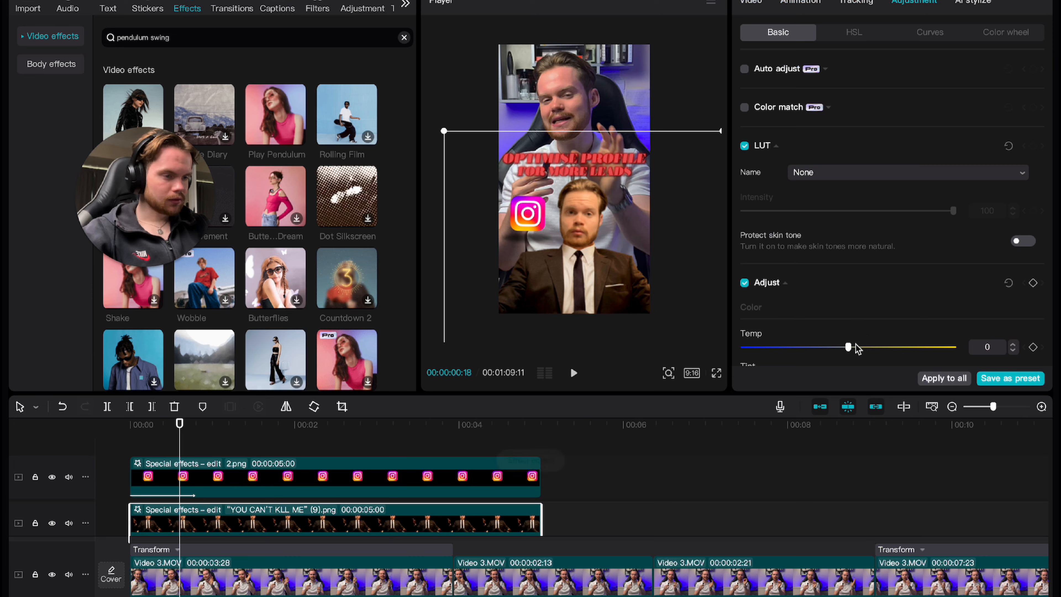
# - Set the suited-man overlay's temperature to -15 and contrast to -9, and play back the opening
pyautogui.scroll(-3, 857, 347)
pyautogui.press('space')
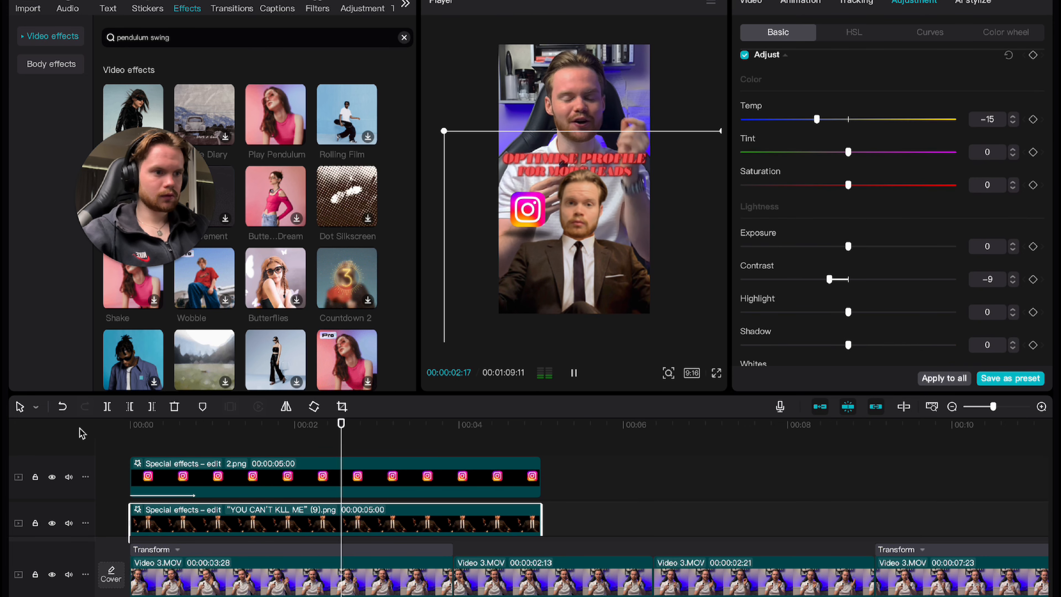
pyautogui.press('space')
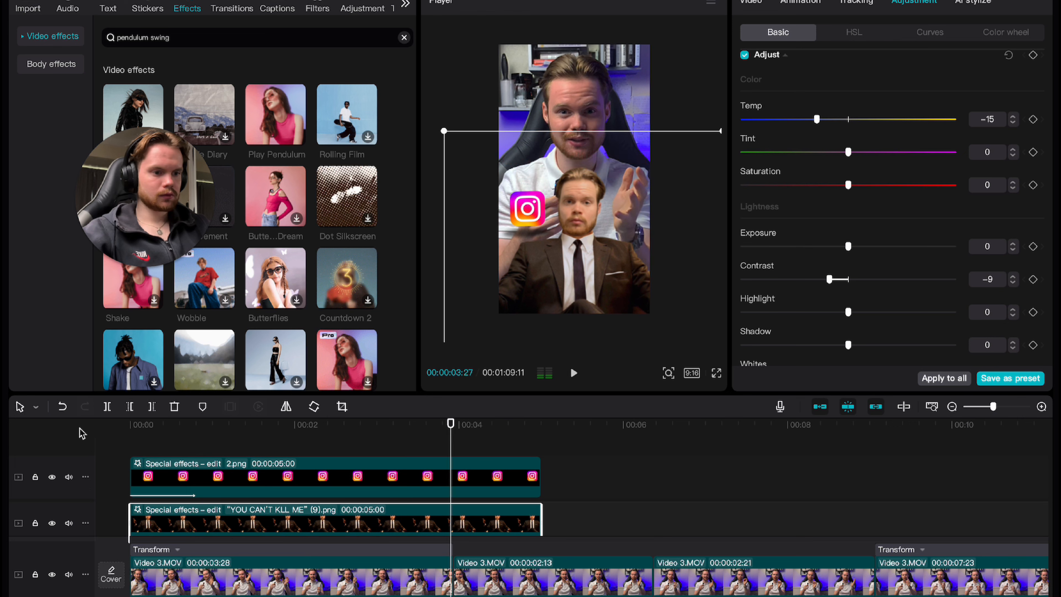
pyautogui.press('space')
# - Split the Instagram logo and suited-man overlays at 00:00:03:25 and delete the parts after it
pyautogui.click(419, 445)
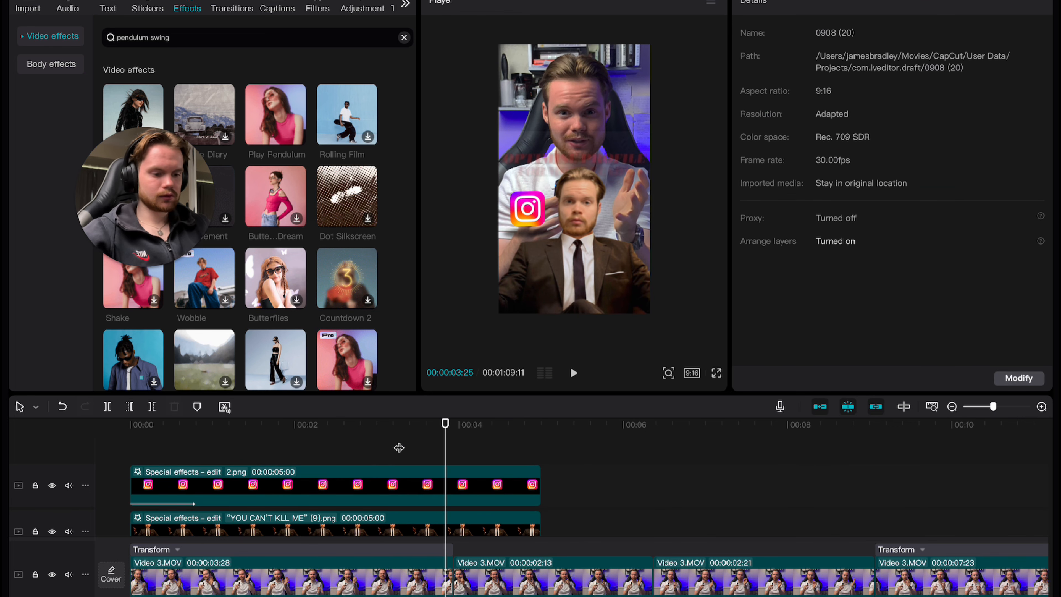
pyautogui.scroll(-3, 449, 484)
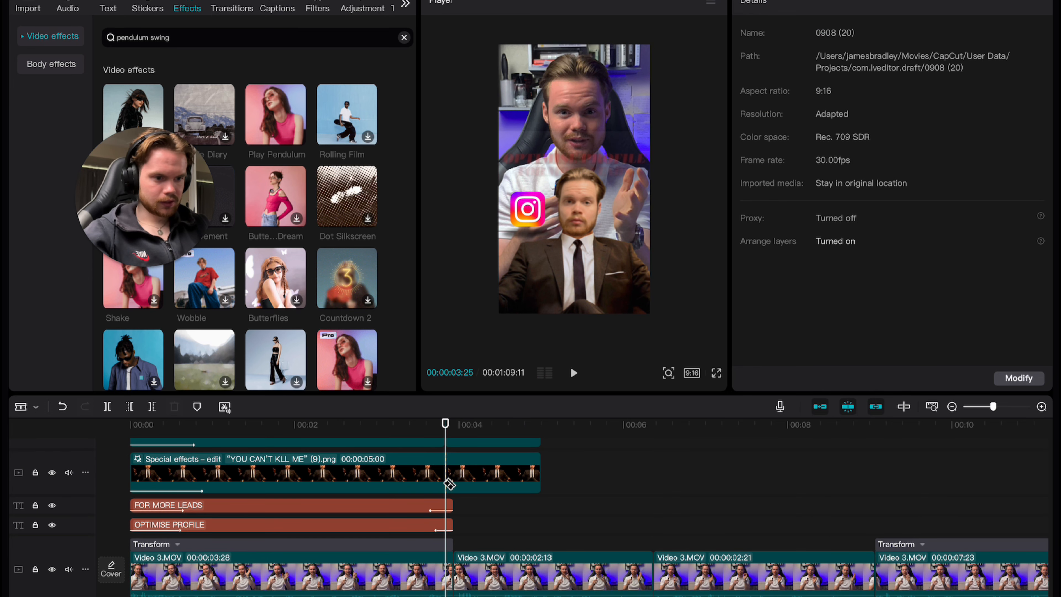
pyautogui.click(446, 472)
pyautogui.press('a')
pyautogui.click(501, 472)
pyautogui.press('Delete')
pyautogui.scroll(1, 501, 471)
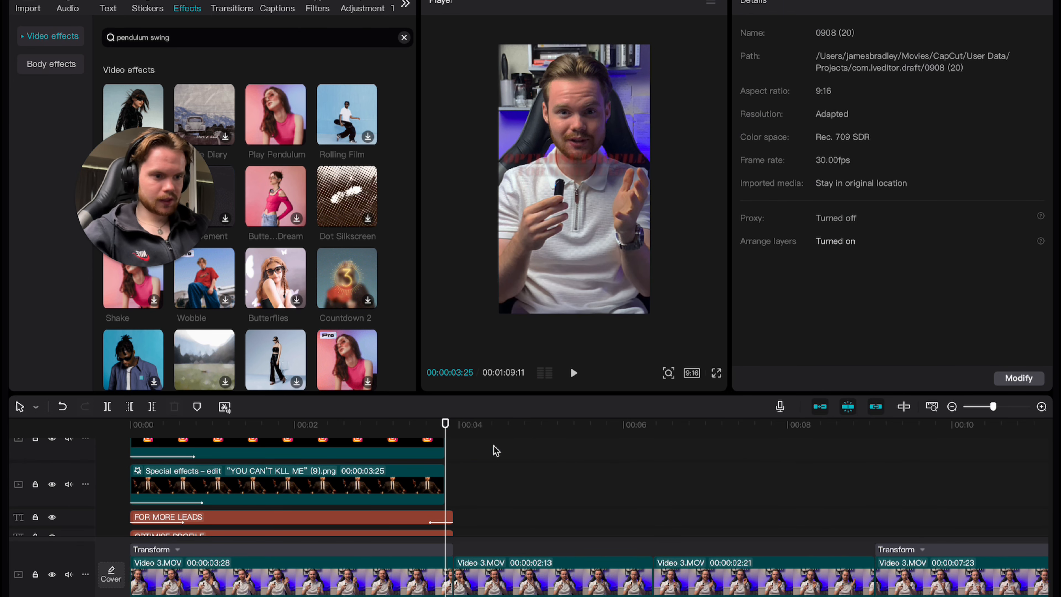
# - Add a Fade Out exit animation of 0.2 s to the suited-man overlay
pyautogui.click(436, 473)
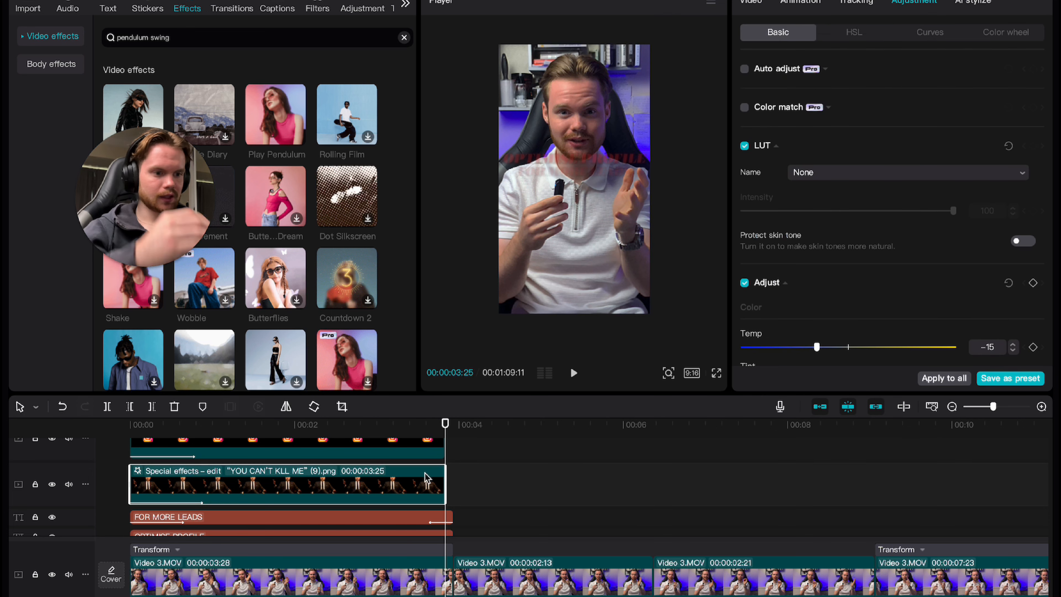
pyautogui.click(799, 7)
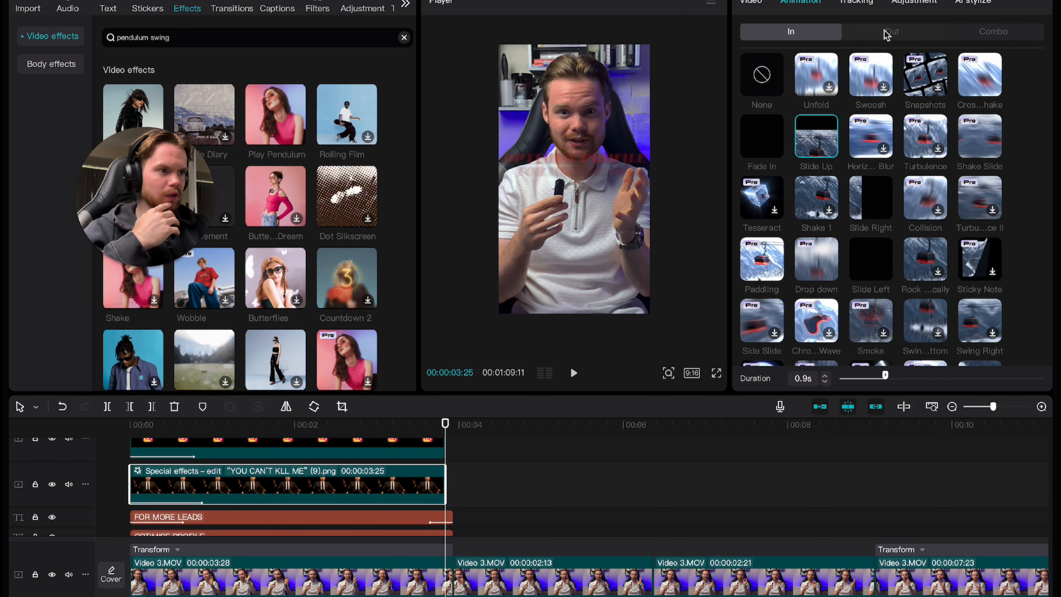
pyautogui.click(886, 34)
pyautogui.click(762, 136)
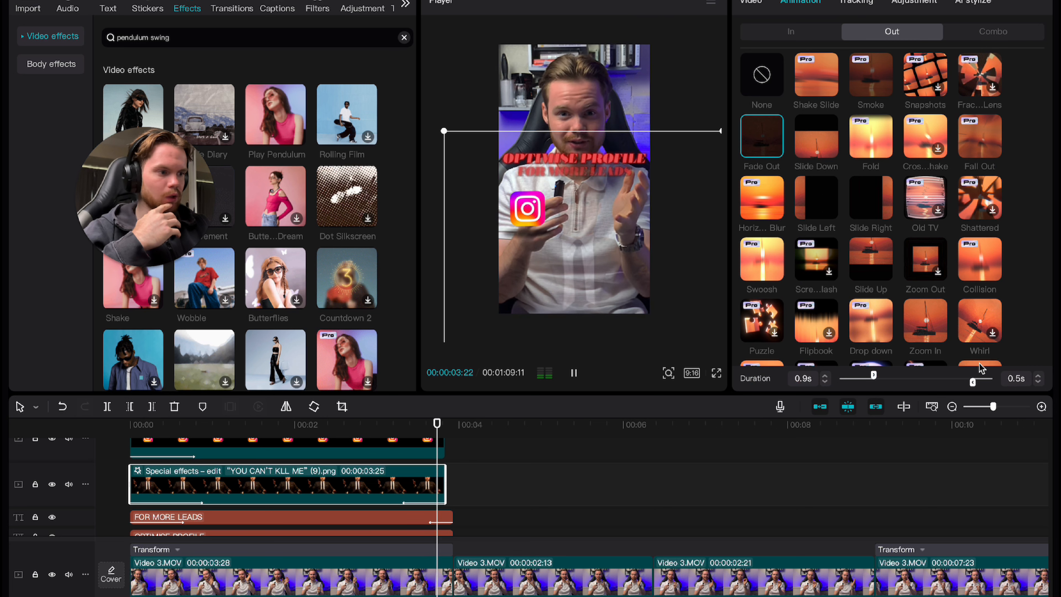
pyautogui.moveTo(978, 382); pyautogui.dragTo(986, 382)
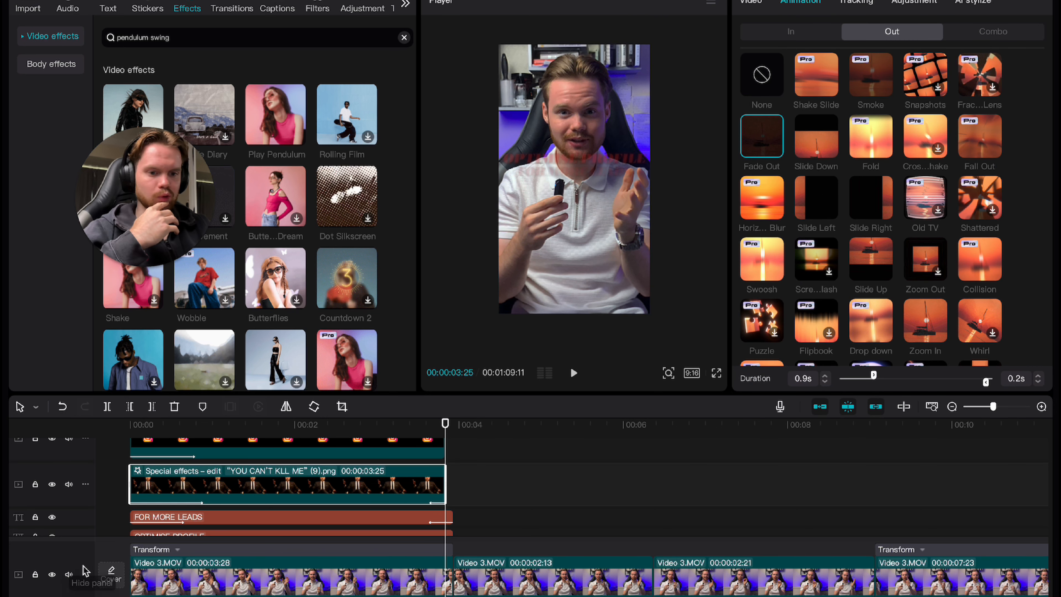
# - Mute the main video track and add a 0.2 s Fade Out exit animation to the Instagram logo overlay
pyautogui.click(69, 575)
pyautogui.scroll(1, 418, 473)
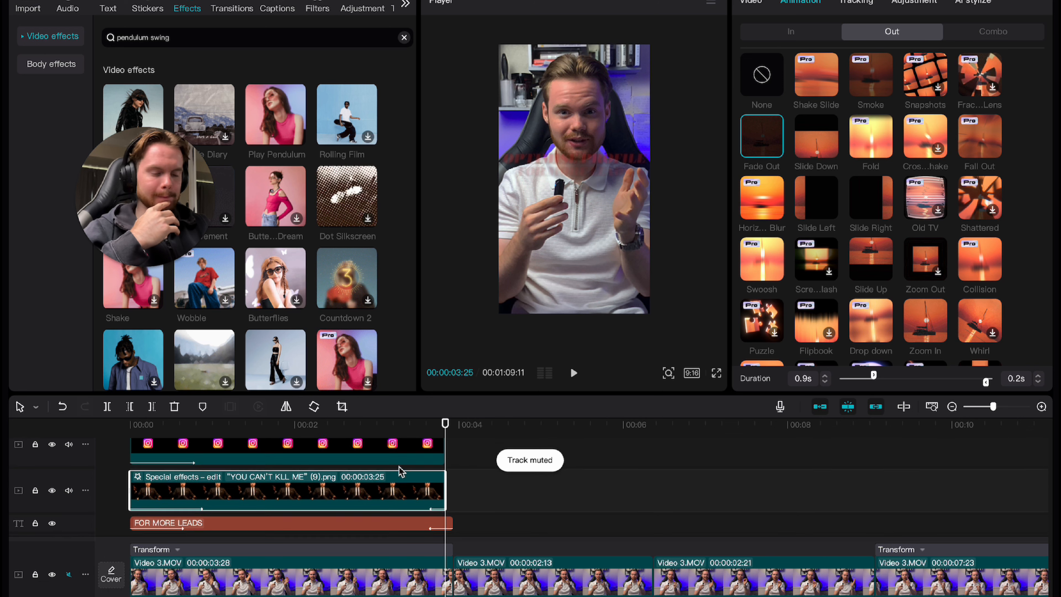
pyautogui.click(401, 471)
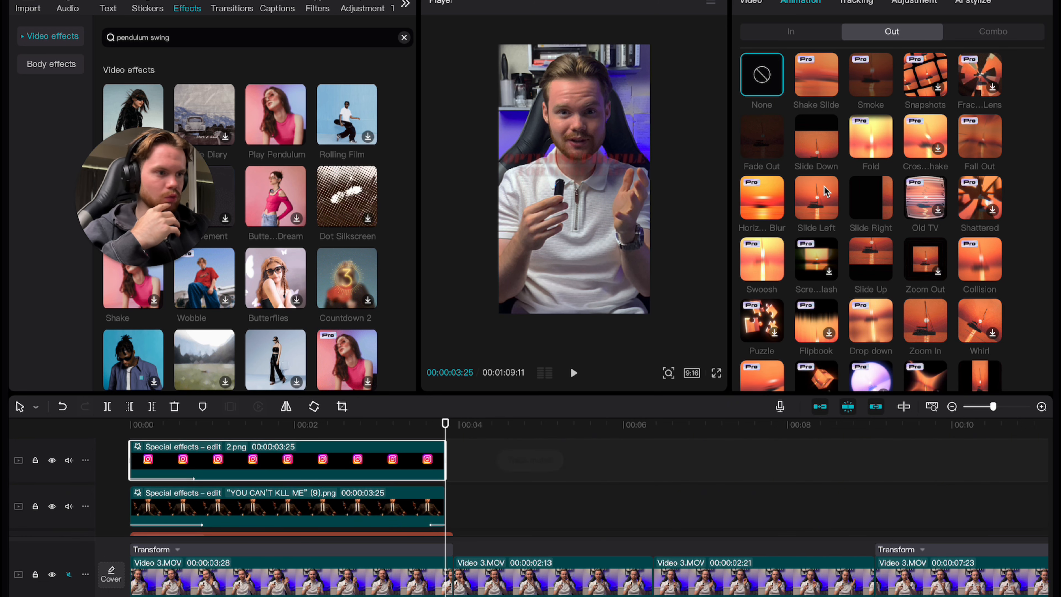
pyautogui.click(767, 140)
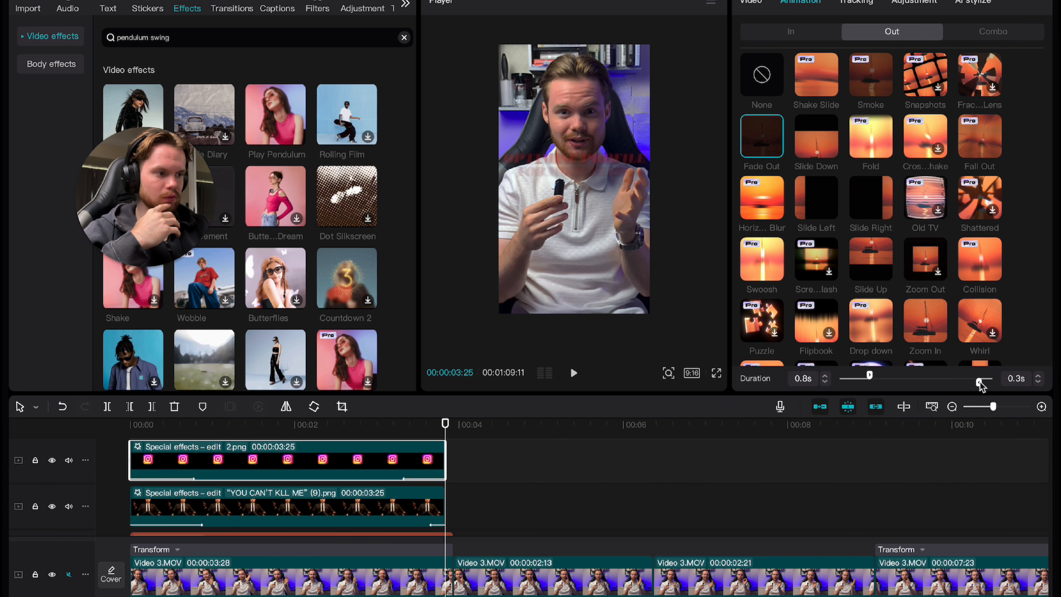
pyautogui.moveTo(973, 382); pyautogui.dragTo(983, 382)
# - Play the opening from the start to review both fade-outs, and unmute the main video track
pyautogui.moveTo(446, 424); pyautogui.dragTo(3, 428)
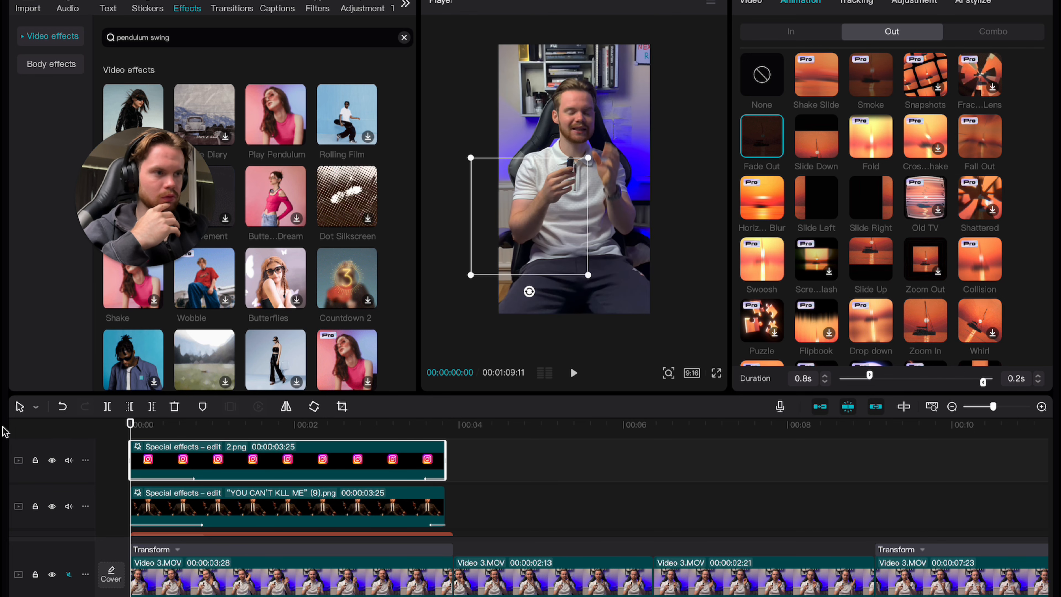
pyautogui.press('space')
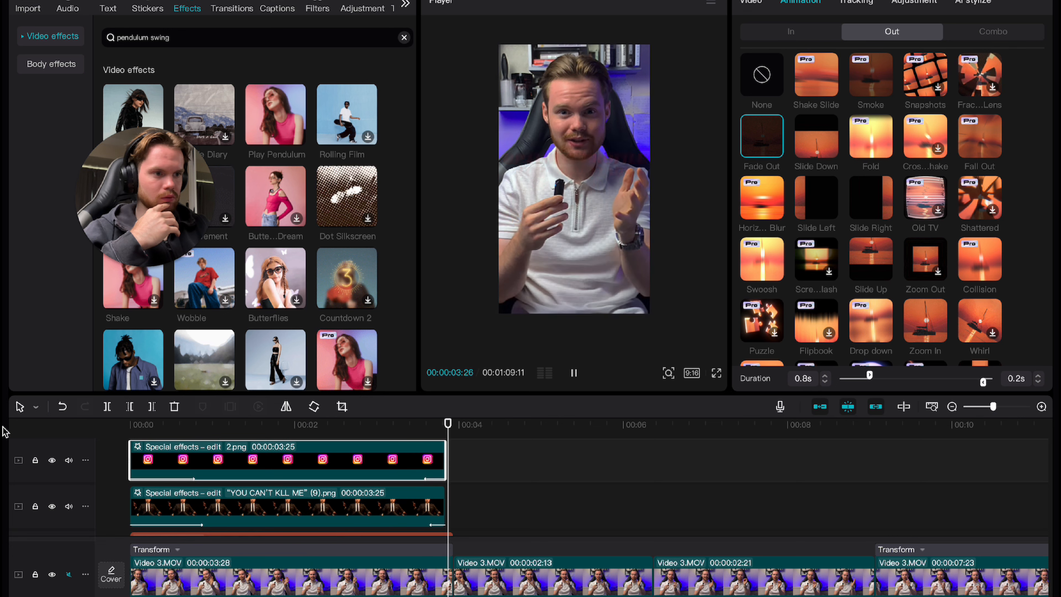
pyautogui.press('space')
pyautogui.moveTo(484, 423); pyautogui.dragTo(445, 426)
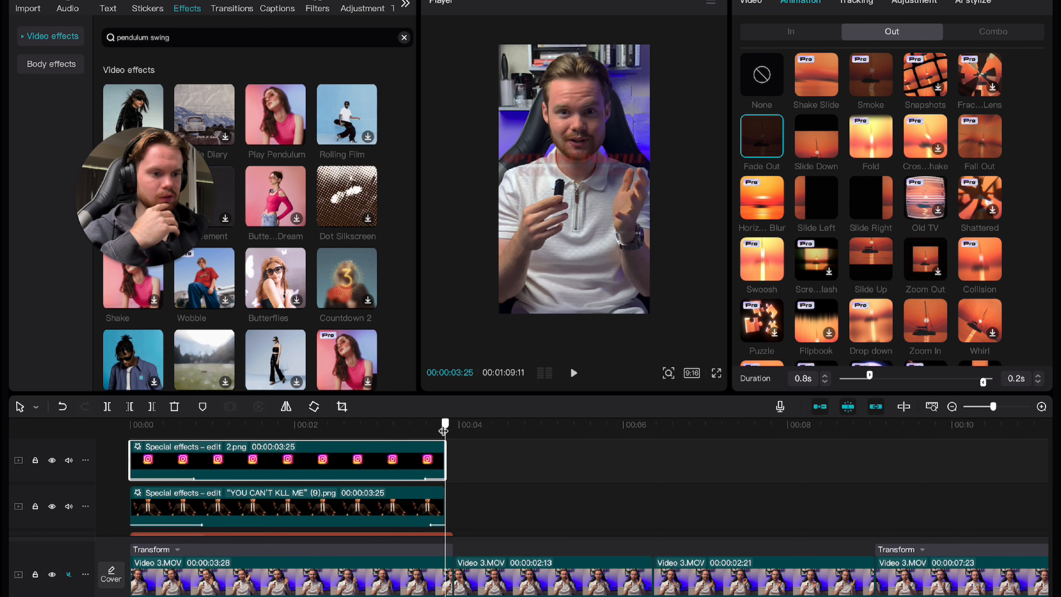
pyautogui.click(68, 574)
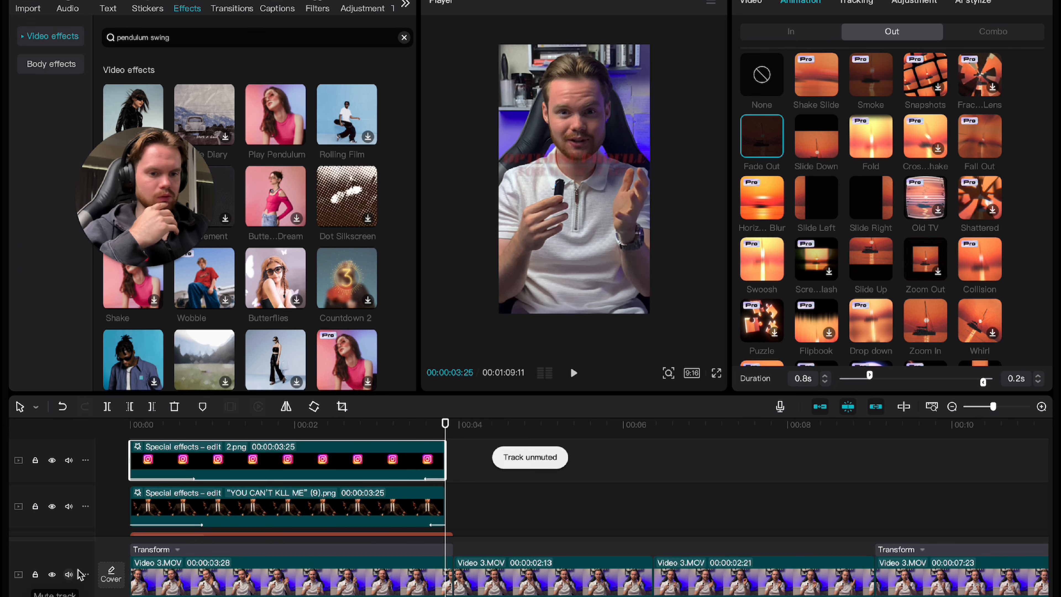
# - Play the opening in full screen to check how the titles and overlays disappear before the first cut
pyautogui.moveTo(445, 425); pyautogui.dragTo(77, 418)
pyautogui.press('space')
pyautogui.press('space')
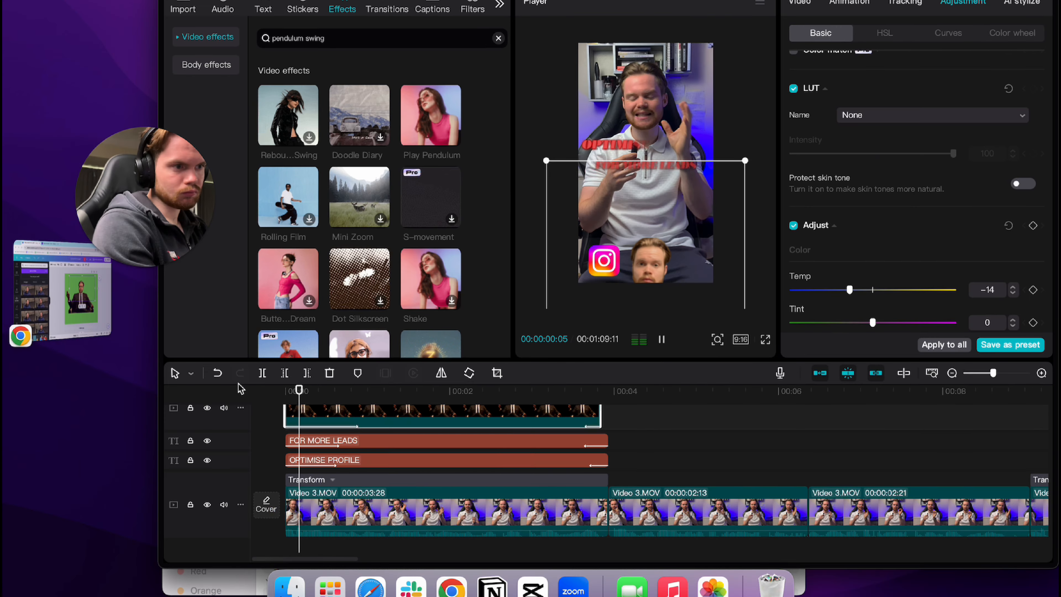
pyautogui.click(765, 339)
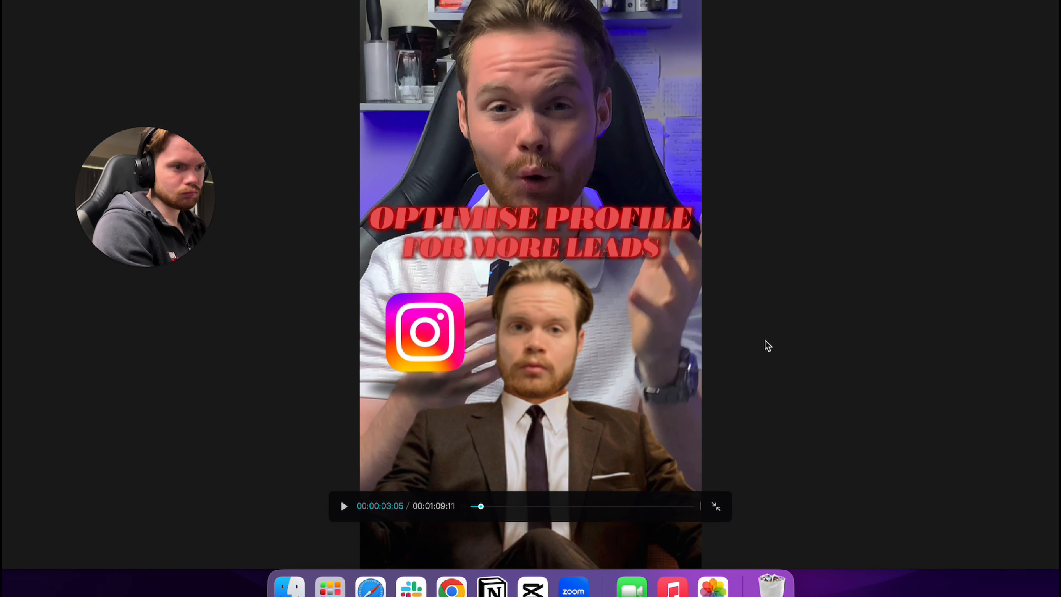
pyautogui.press('space')
pyautogui.press('space')
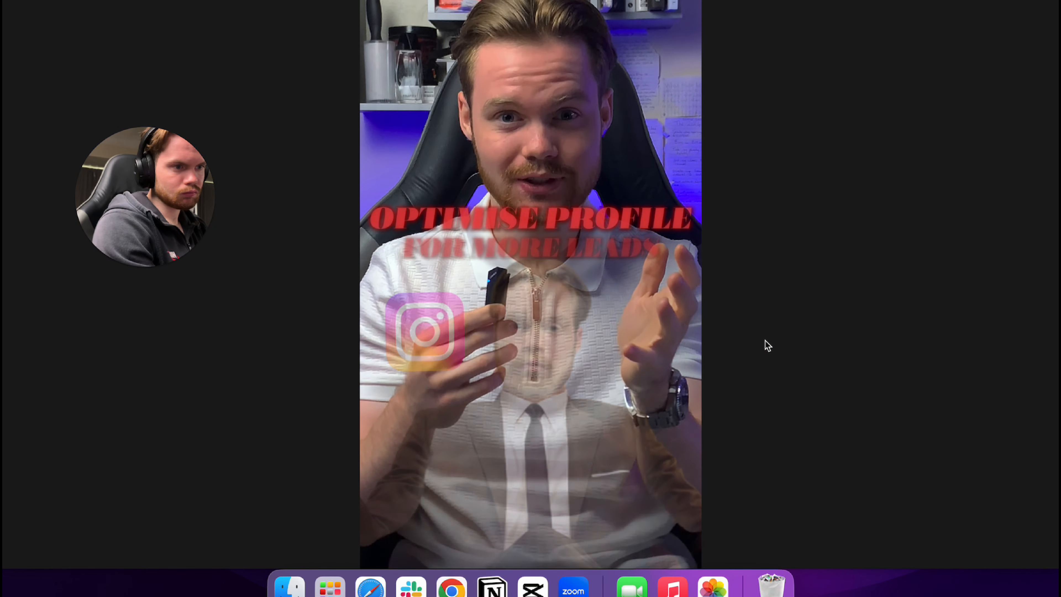
pyautogui.press('space')
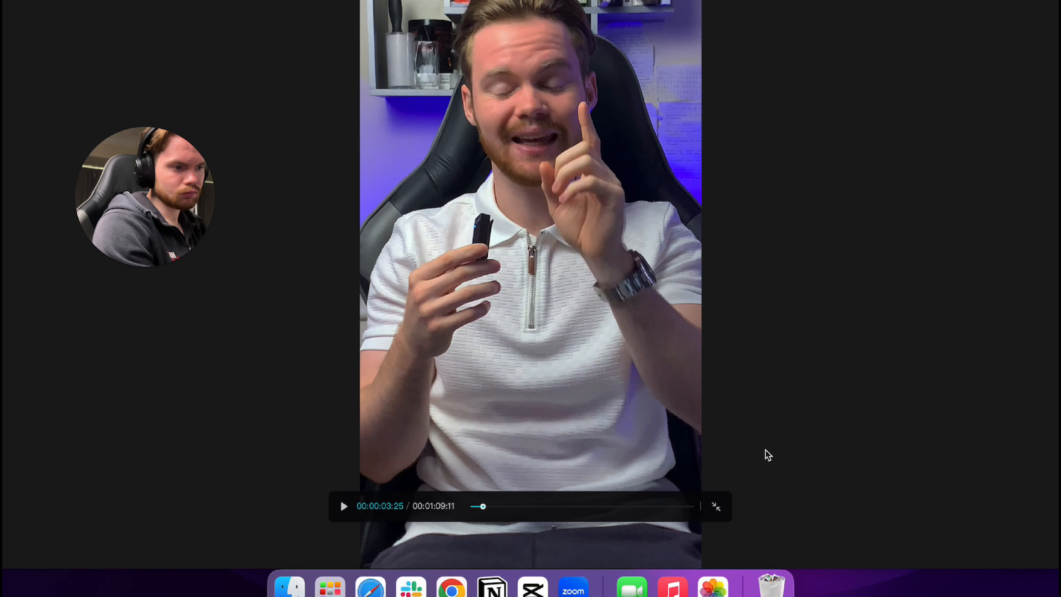
pyautogui.click(715, 505)
# - Replay the opening in full screen from the first frame, and review the passage around the first cut
pyautogui.moveTo(600, 390); pyautogui.dragTo(282, 389)
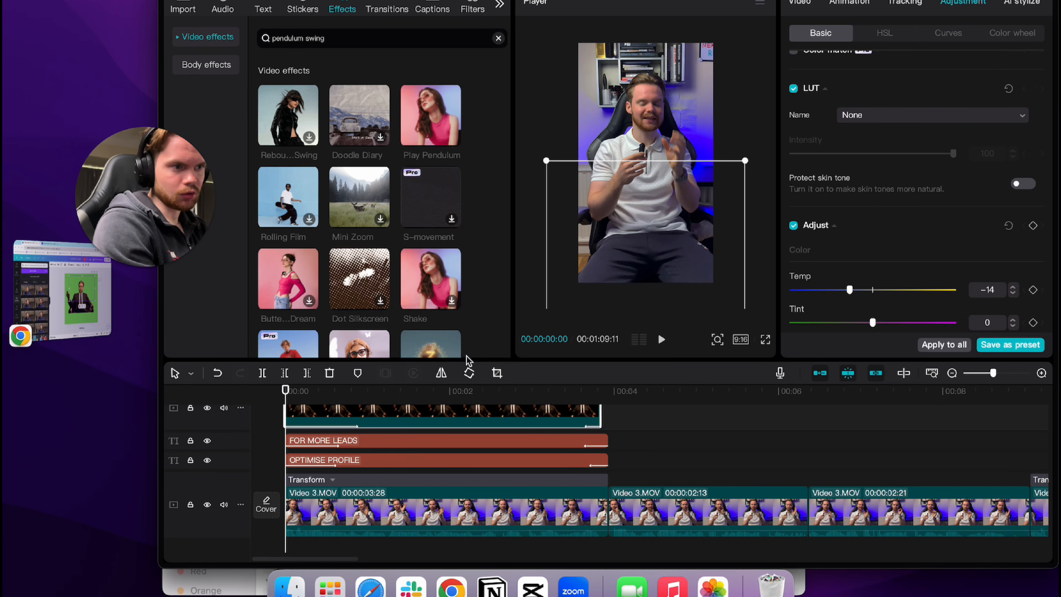
pyautogui.click(766, 339)
pyautogui.press('space')
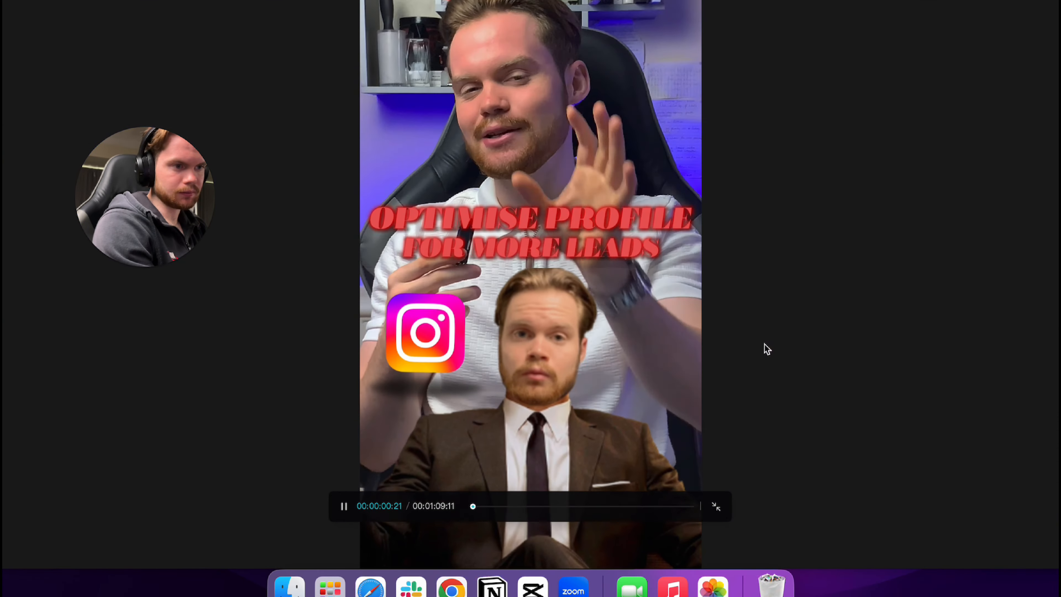
pyautogui.press('space')
pyautogui.click(716, 506)
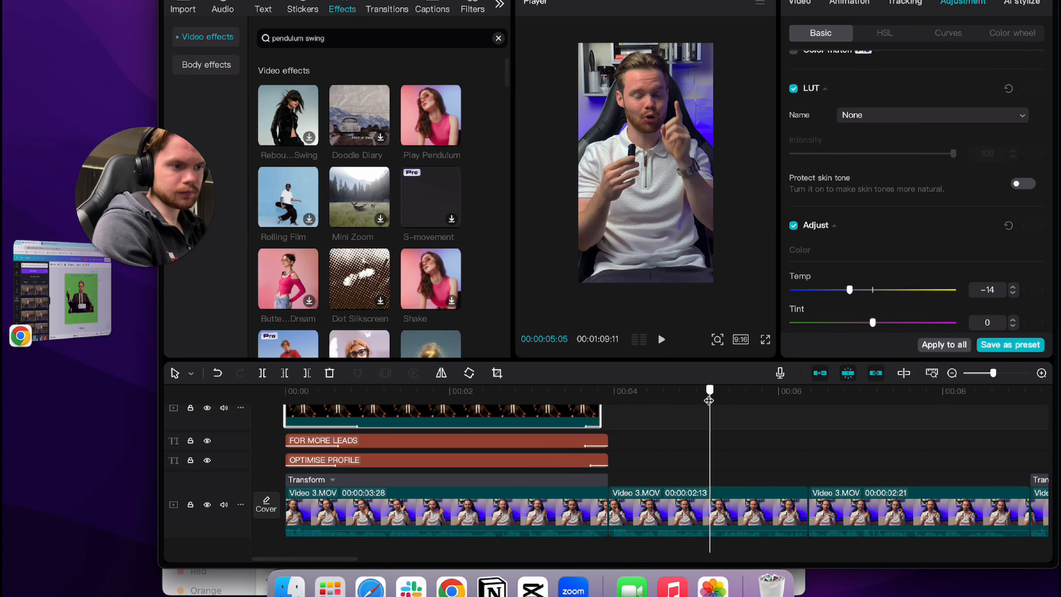
pyautogui.moveTo(707, 390); pyautogui.dragTo(572, 389)
pyautogui.press('space')
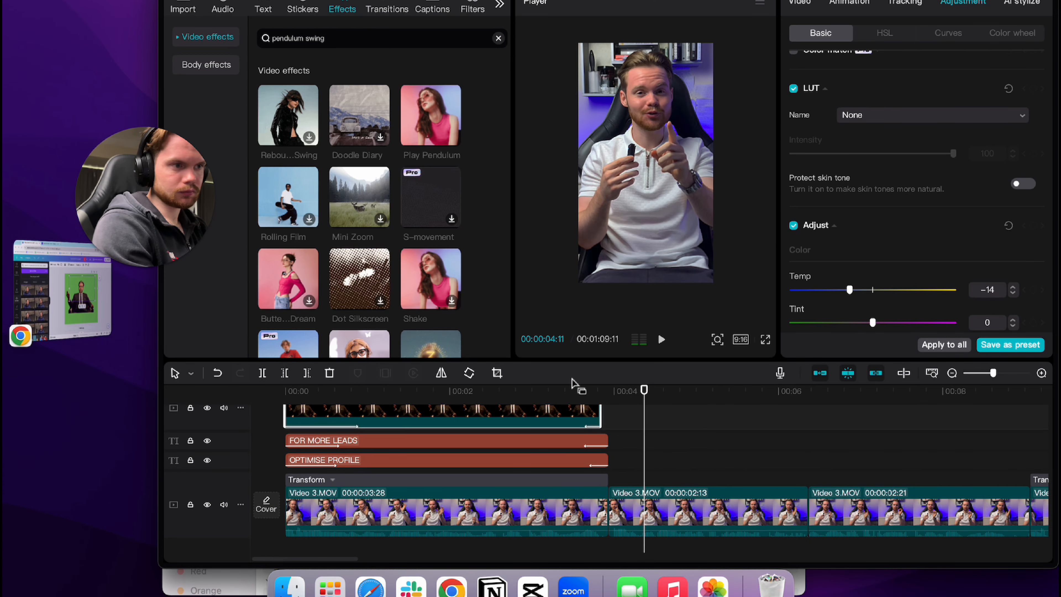
pyautogui.click(702, 405)
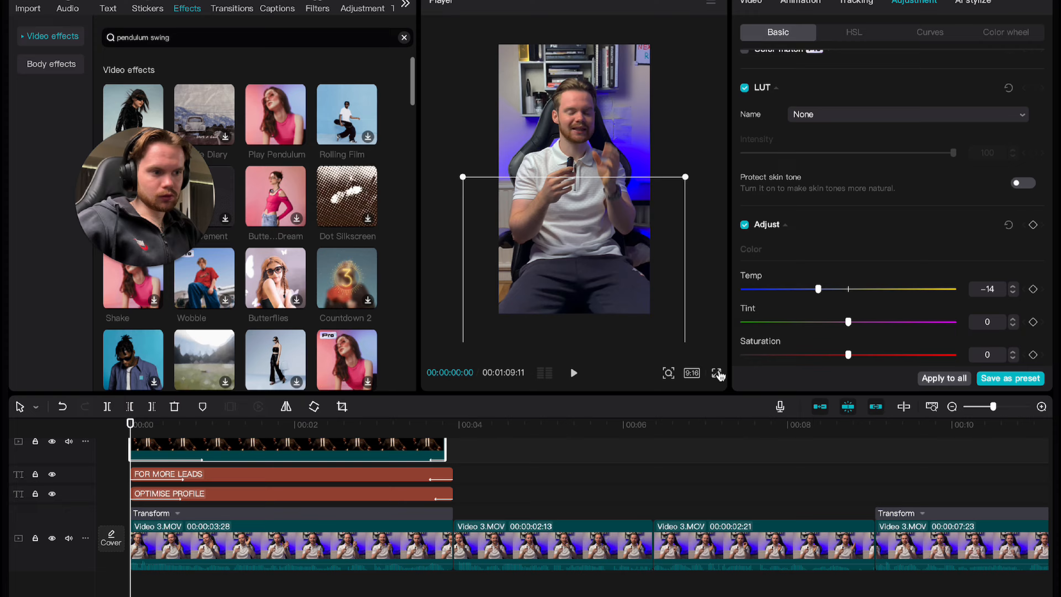
# - Preview the lowered suited-man overlay together with the title and logo in full screen
pyautogui.click(716, 372)
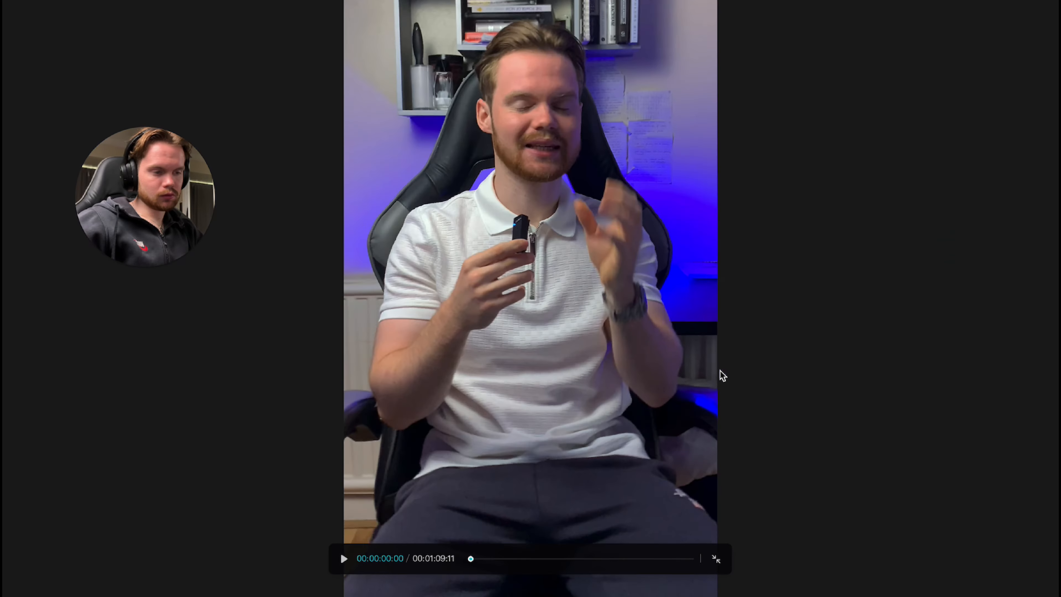
pyautogui.press('space')
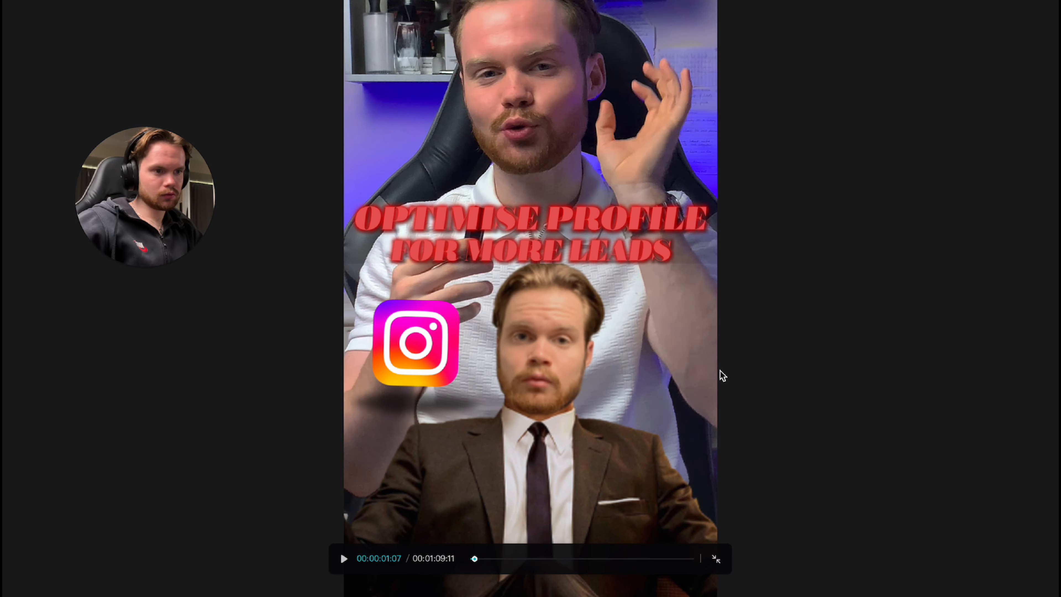
pyautogui.press('space')
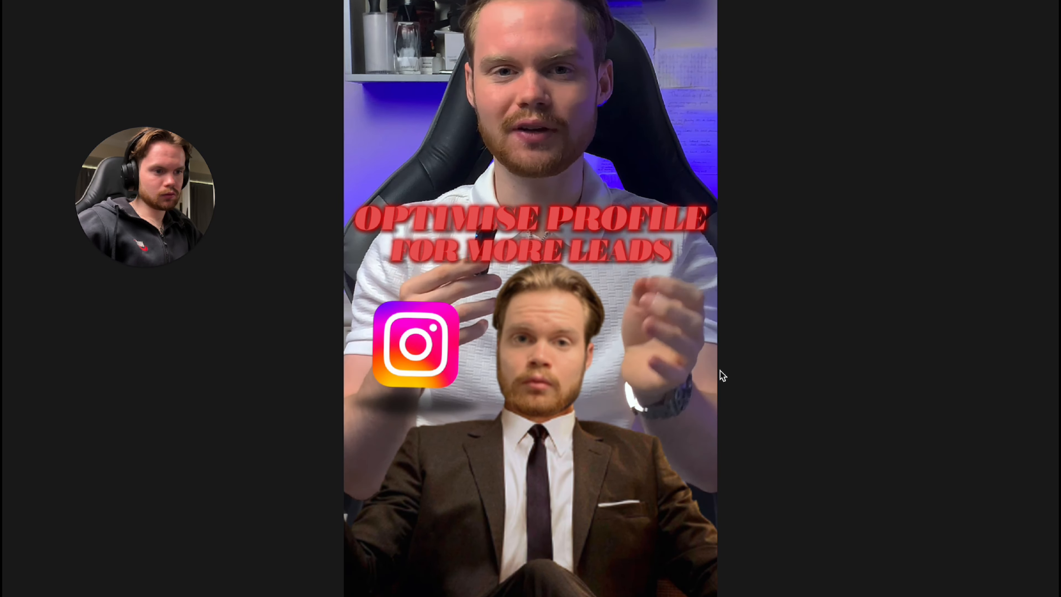
pyautogui.press('Escape')
# - Set the suited-man overlay's Sharpen value to 12 and scrub through the opening to check it
pyautogui.moveTo(744, 316); pyautogui.dragTo(770, 320)
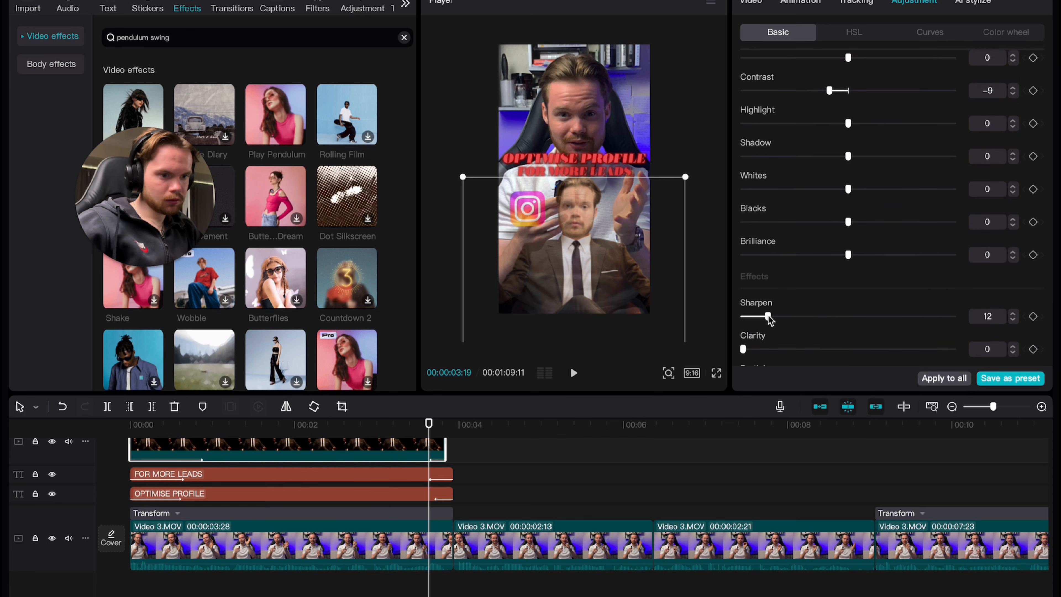
pyautogui.moveTo(429, 424); pyautogui.dragTo(388, 425)
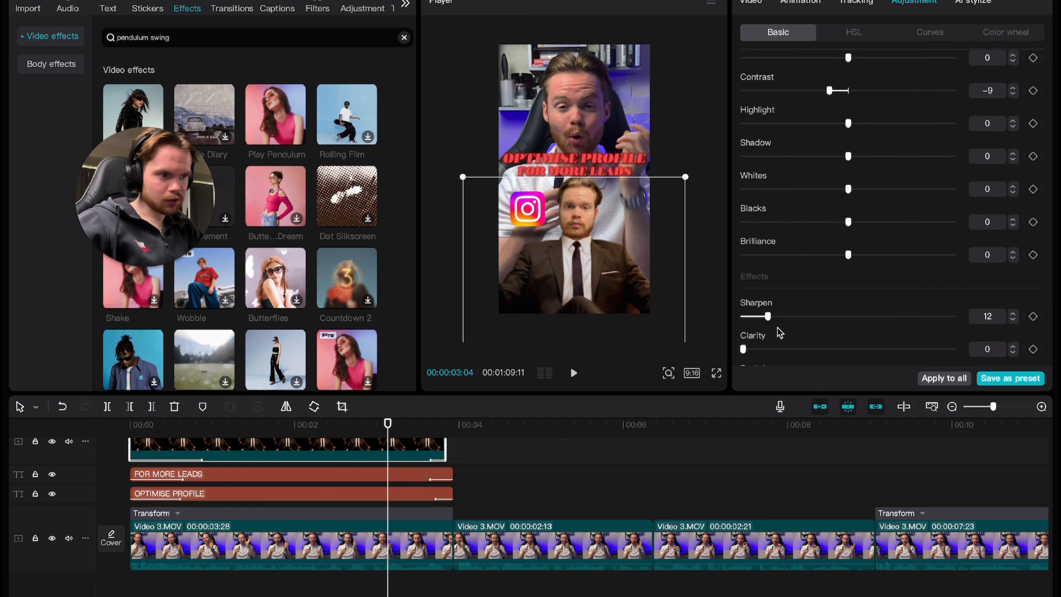
pyautogui.click(764, 543)
pyautogui.moveTo(292, 424); pyautogui.dragTo(150, 426)
# - Generate English automatic captions for the video's speech
pyautogui.click(453, 424)
pyautogui.click(108, 8)
pyautogui.click(54, 148)
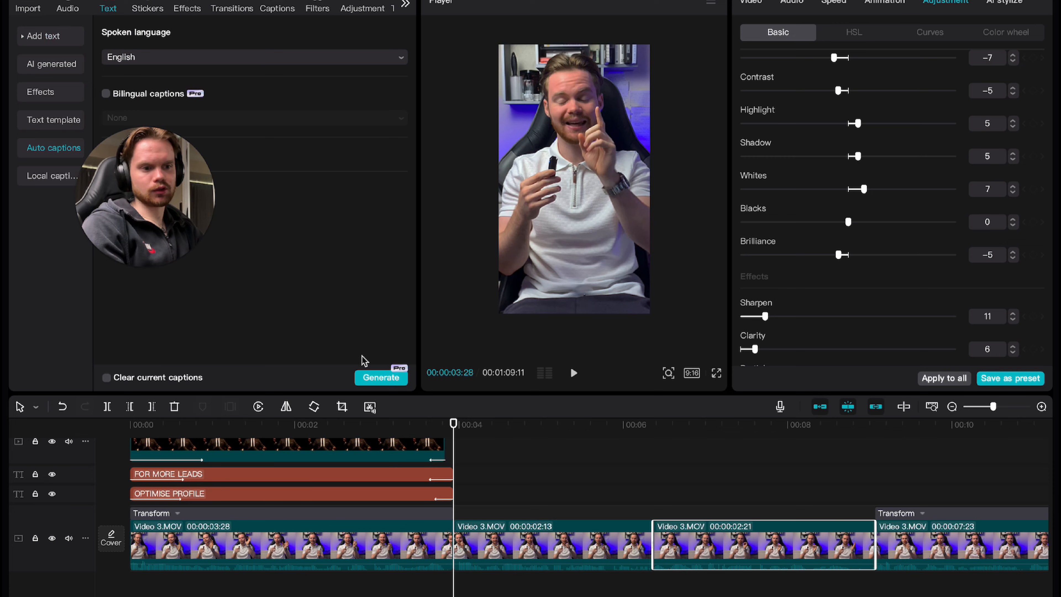
pyautogui.click(373, 378)
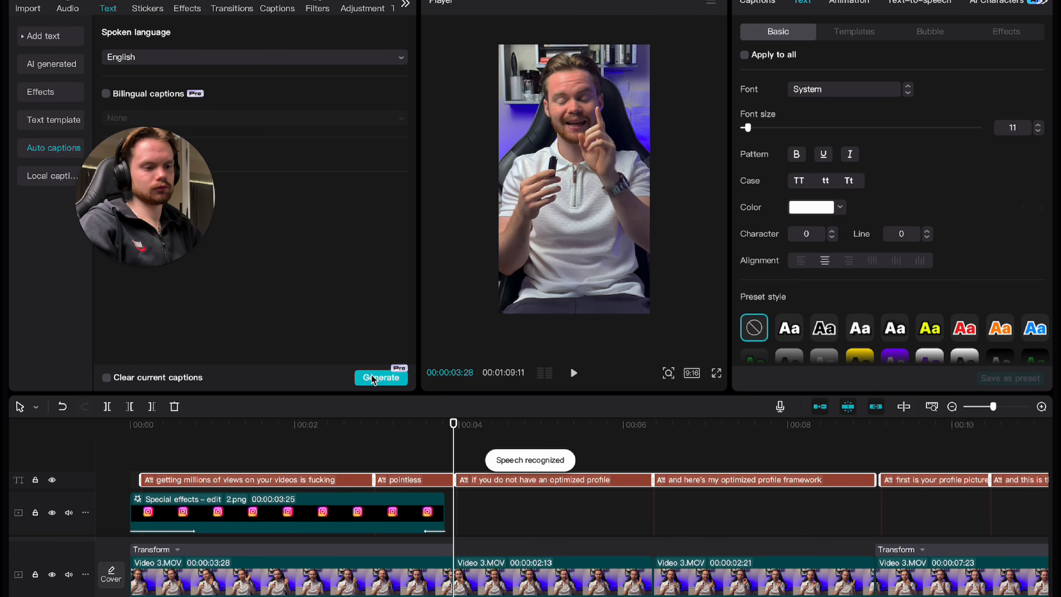
# - Delete the two captions that overlap the opening title, "getting millions of views on your videos is fucking" and "pointless"
pyautogui.click(299, 477)
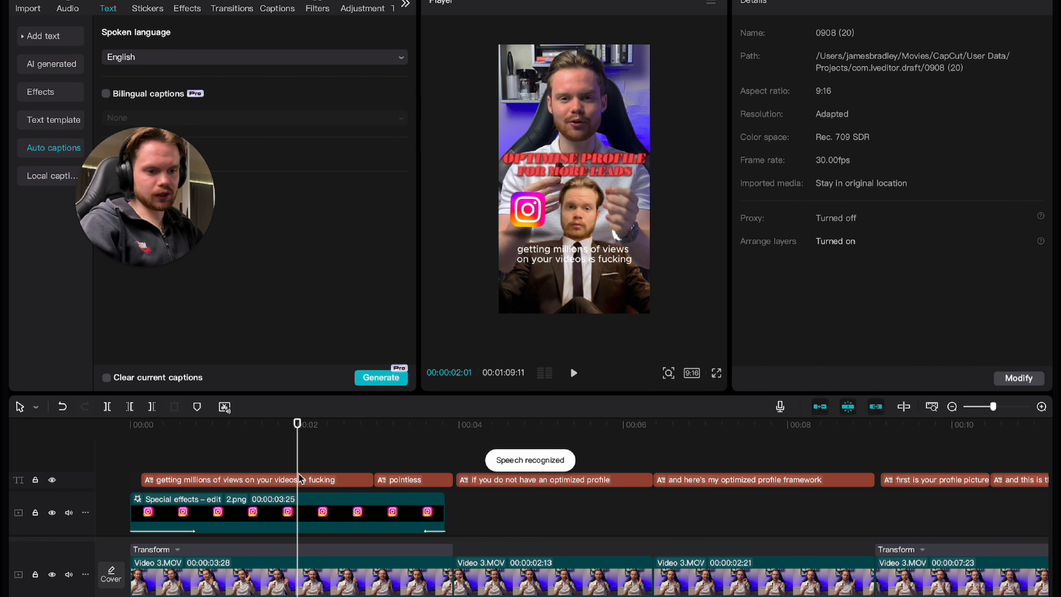
pyautogui.press('Delete')
pyautogui.click(415, 479)
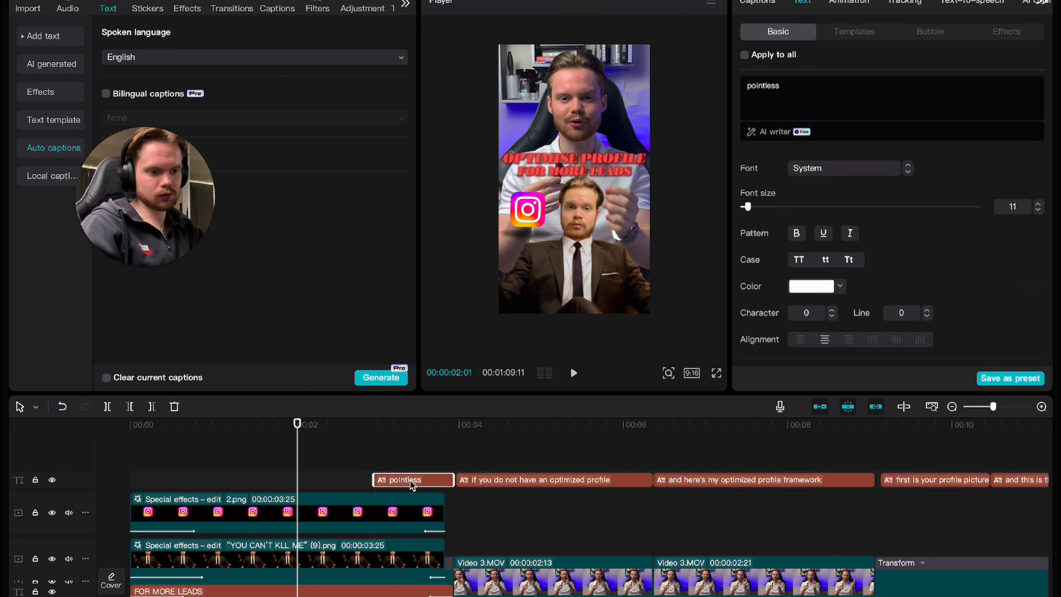
pyautogui.press('Delete')
# - Play the passage around the first cut to check how the captions begin after the opening title
pyautogui.scroll(1, 457, 448)
pyautogui.click(456, 449)
pyautogui.press('space')
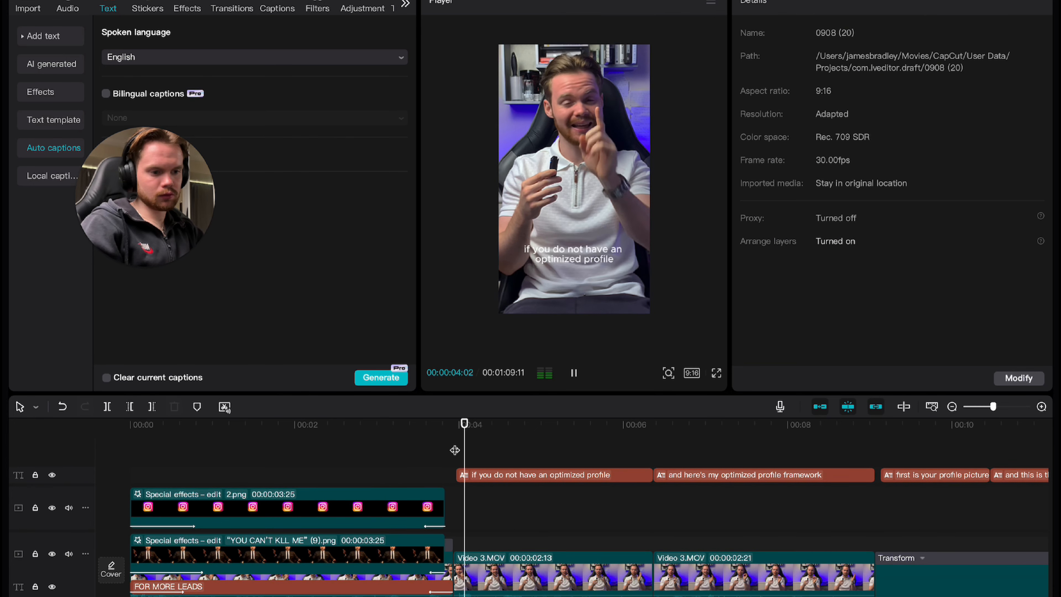
pyautogui.press('space')
pyautogui.scroll(-2, 454, 450)
pyautogui.moveTo(508, 430); pyautogui.dragTo(81, 437)
pyautogui.press('space')
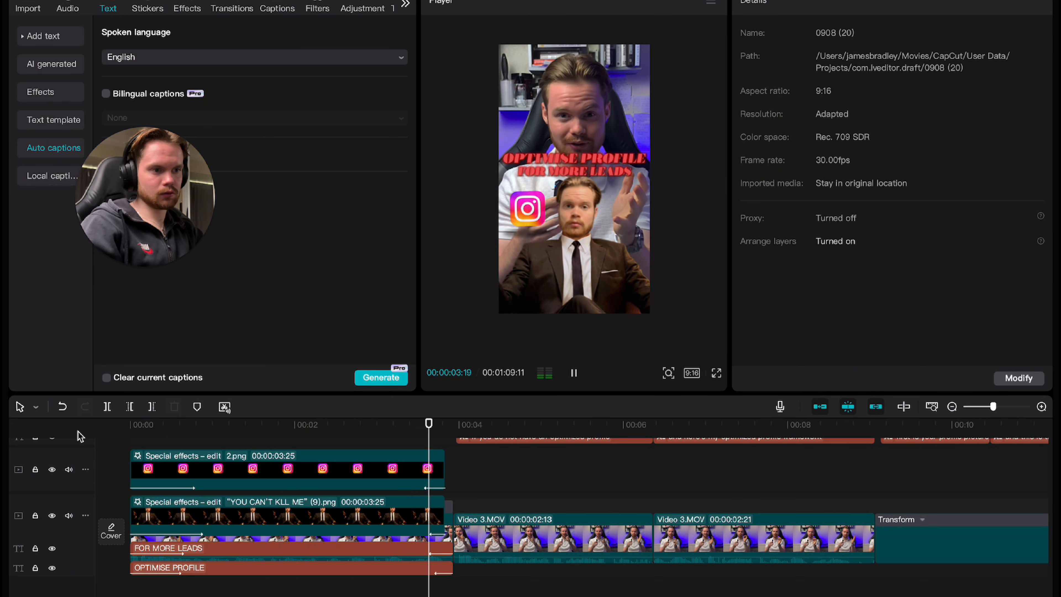
pyautogui.press('space')
pyautogui.press('space')
pyautogui.press('space')
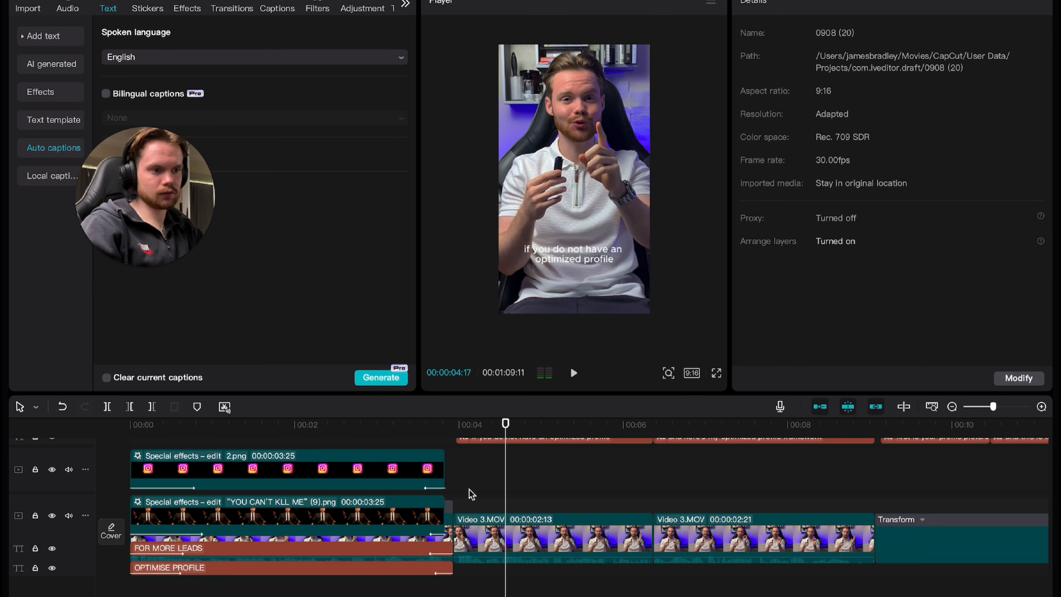
# - Move the captions up to just below the speaker's chin and change their font to Europa Grotesk SH
pyautogui.moveTo(574, 254); pyautogui.dragTo(578, 154)
pyautogui.moveTo(506, 423); pyautogui.dragTo(586, 517)
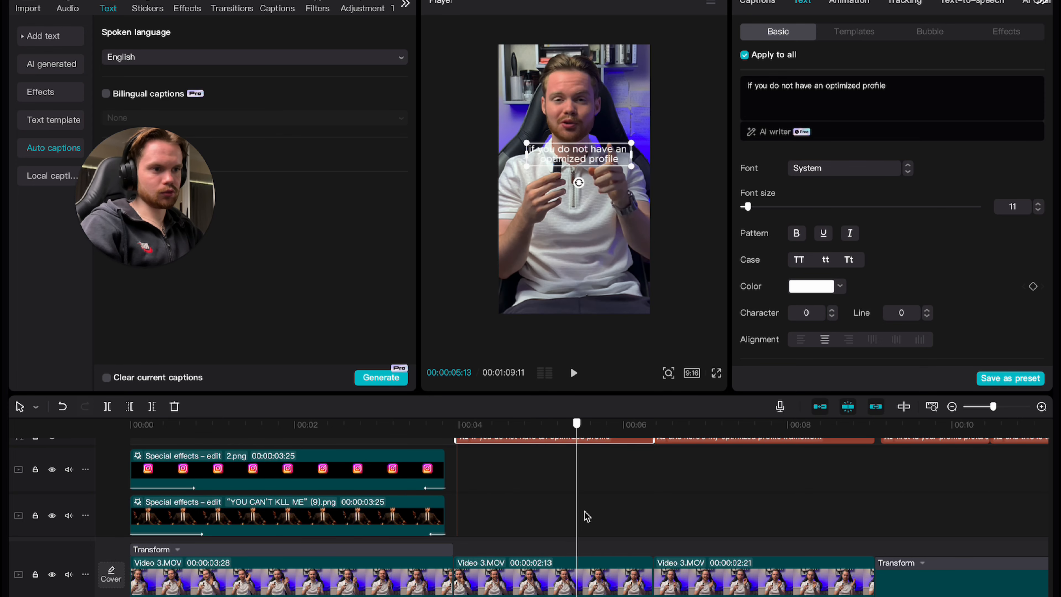
pyautogui.click(841, 175)
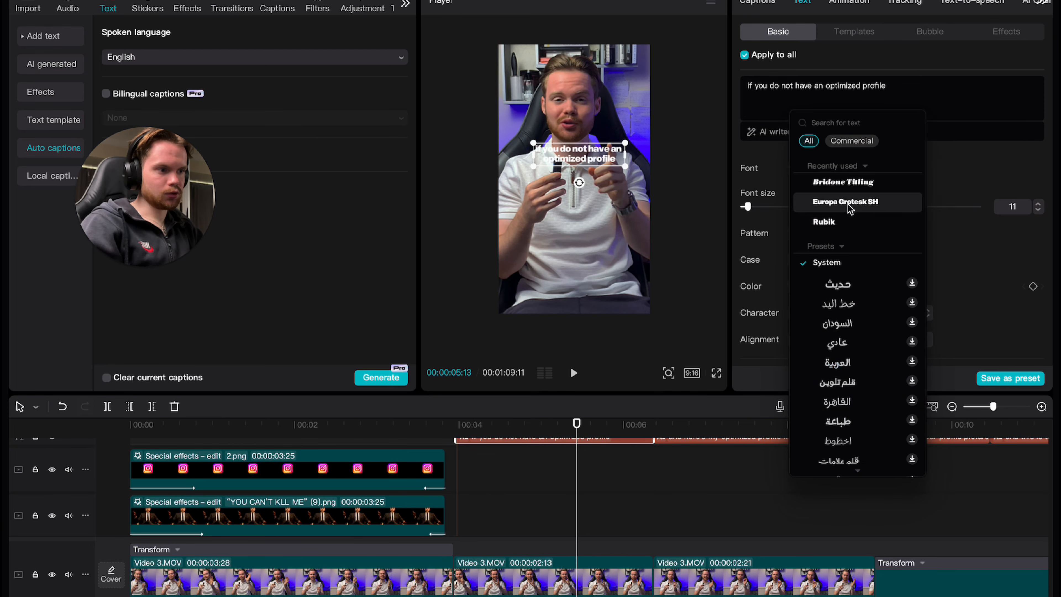
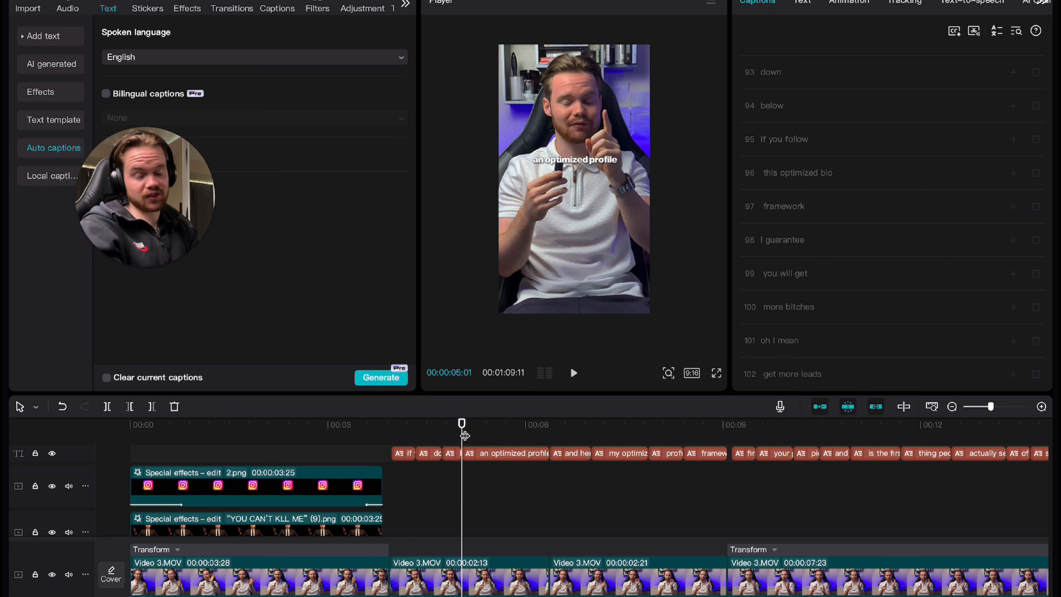
# - Play the shortened captions from the first cut onward and mute the main video track
pyautogui.moveTo(467, 433); pyautogui.dragTo(393, 418)
pyautogui.press('space')
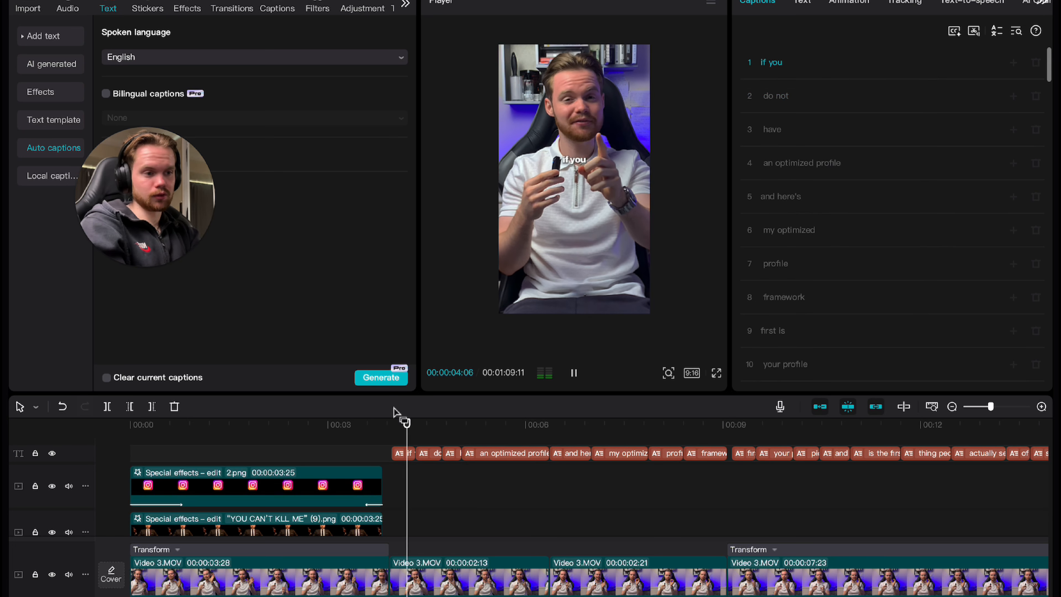
pyautogui.press('space')
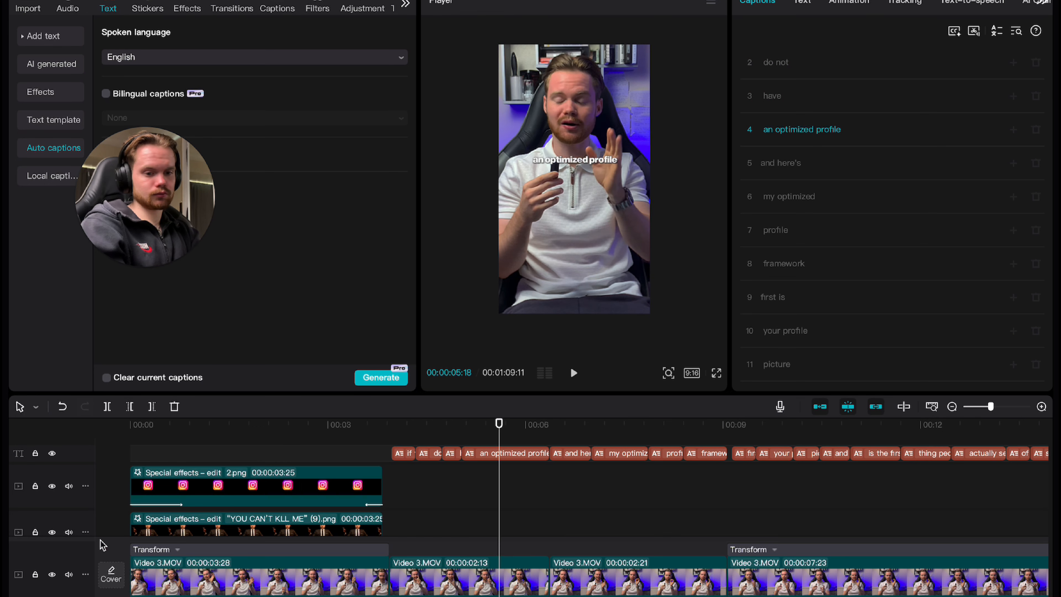
pyautogui.click(69, 575)
pyautogui.press('space')
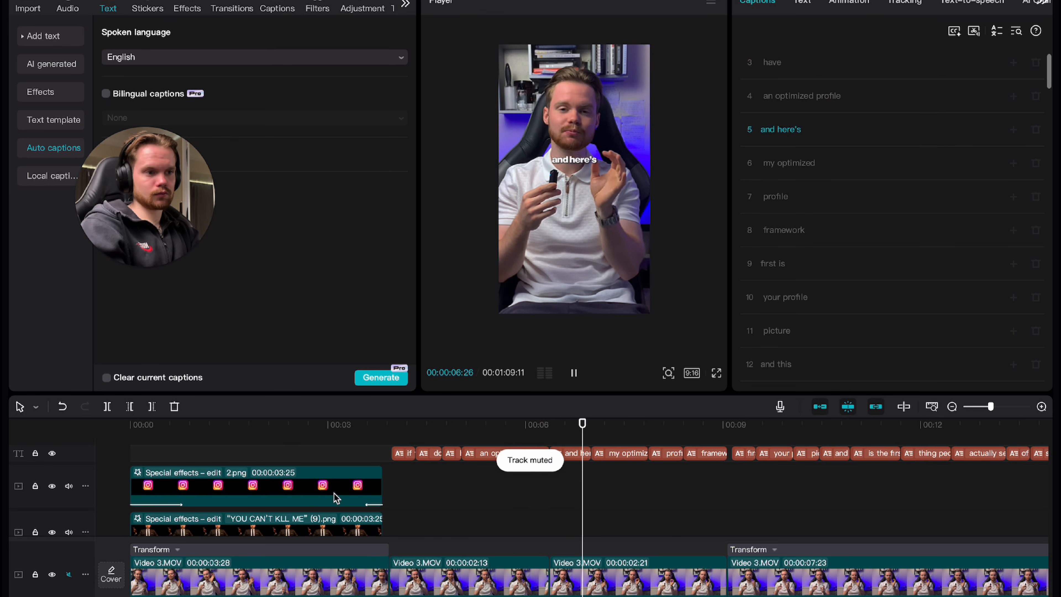
pyautogui.press('space')
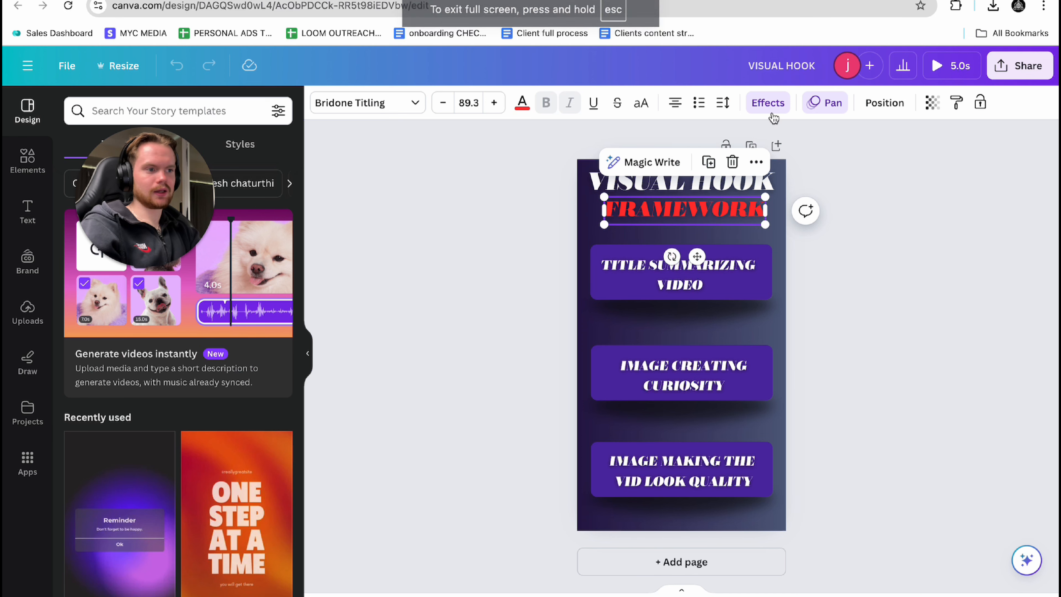
# - In the Canva design VISUAL HOOK, delete the texts in all three purple boxes
pyautogui.click(834, 104)
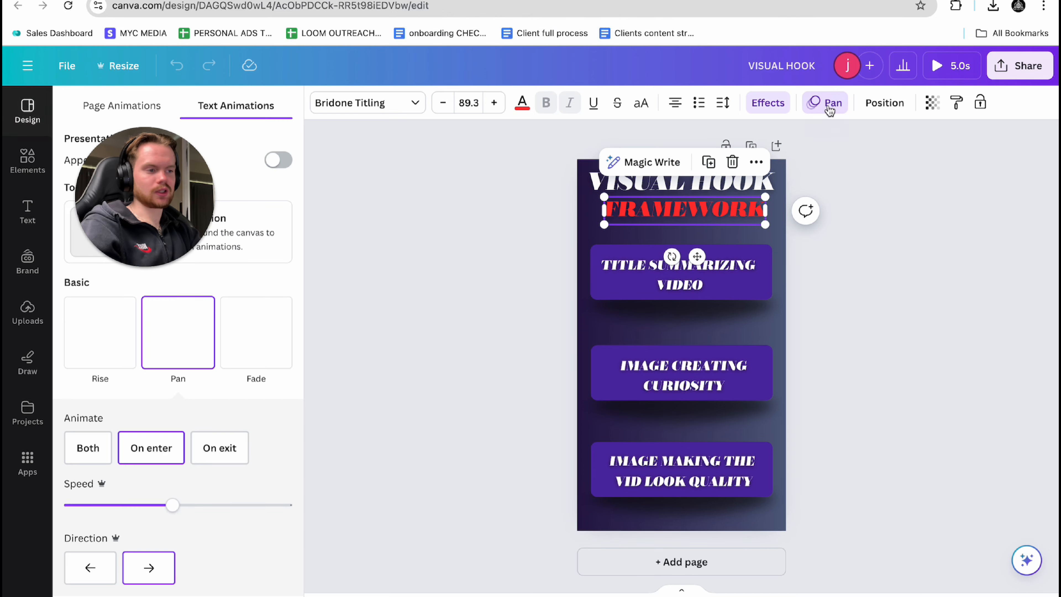
pyautogui.click(682, 278)
pyautogui.doubleClick(681, 275)
pyautogui.press('BackSpace')
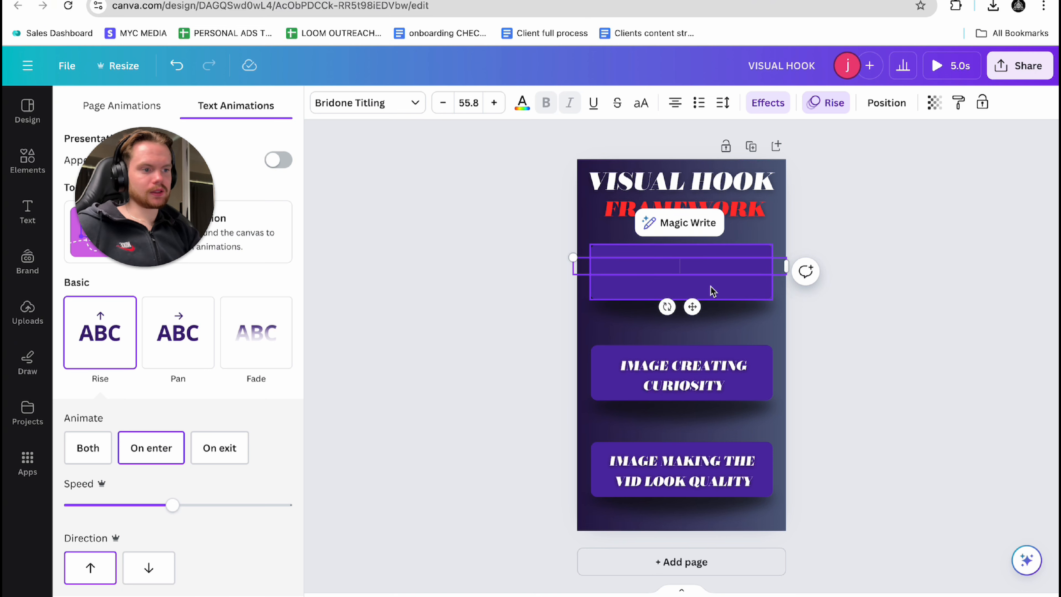
pyautogui.click(682, 375)
pyautogui.press('Delete')
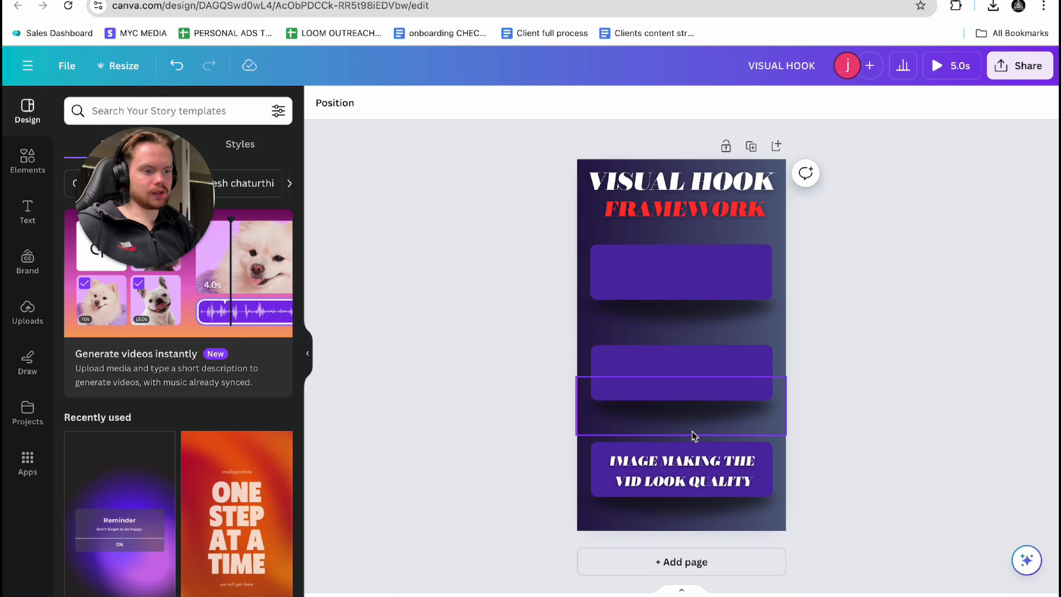
pyautogui.click(694, 464)
pyautogui.press('Delete')
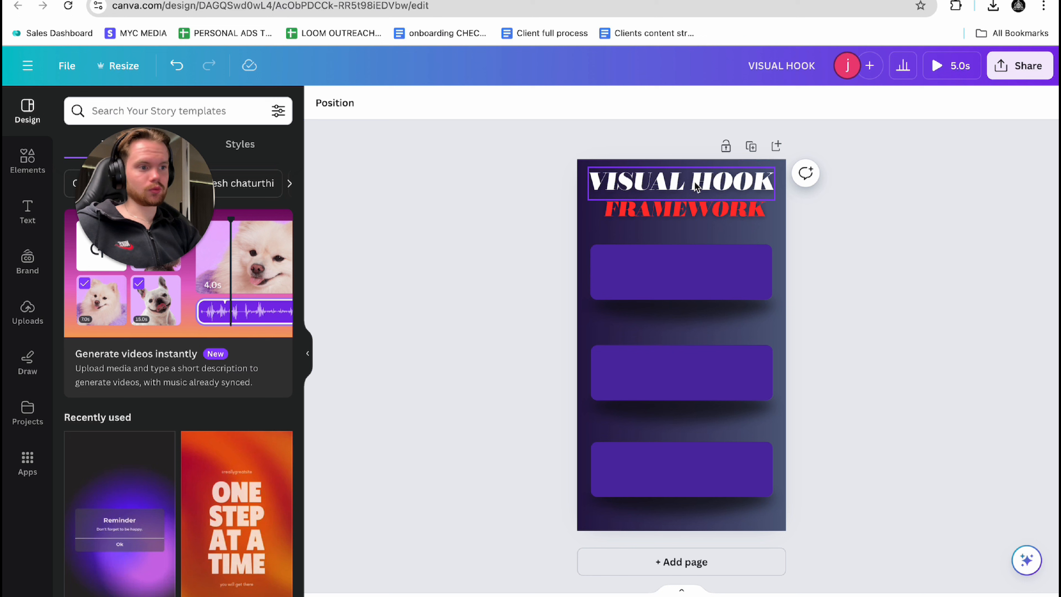
# - Replace the white heading VISUAL HOOK with IG PROFILE
pyautogui.click(712, 184)
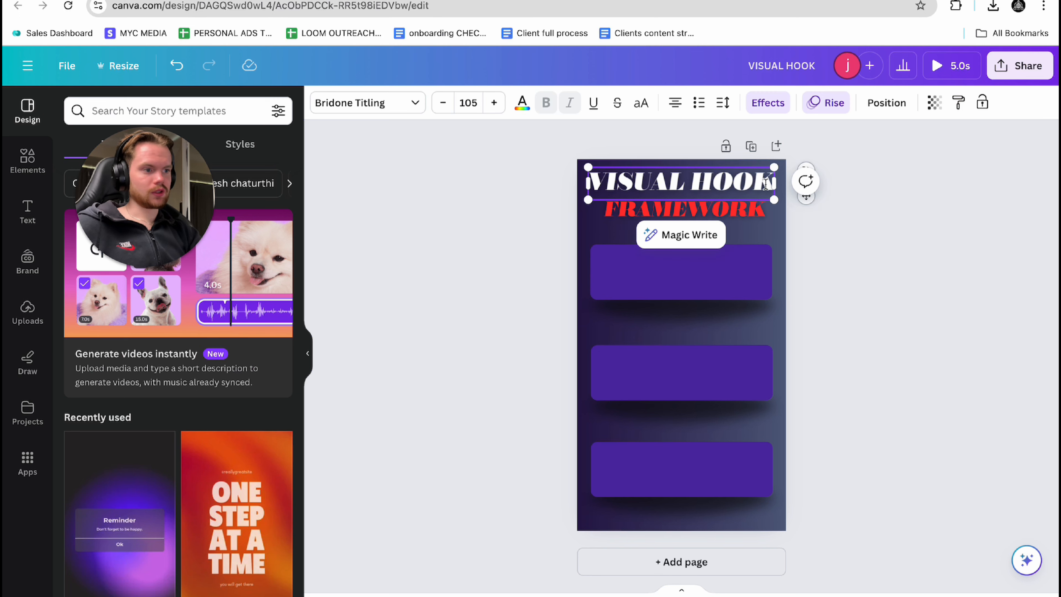
pyautogui.moveTo(774, 184); pyautogui.dragTo(691, 184)
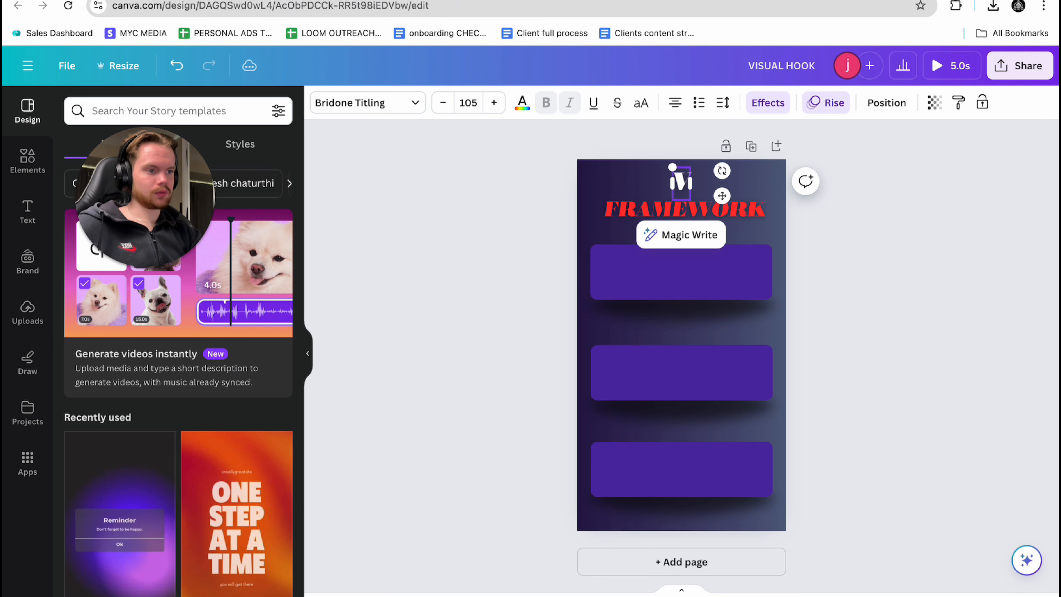
pyautogui.press('BackSpace')
pyautogui.write('ig')
pyautogui.press('BackSpace')
pyautogui.press('BackSpace')
pyautogui.write('IG PROFILE')
# - Shrink the red FRAMEWORK line slightly and centre it beneath the IG PROFILE heading
pyautogui.click(685, 209)
pyautogui.moveTo(768, 220); pyautogui.dragTo(751, 217)
pyautogui.moveTo(676, 207); pyautogui.dragTo(682, 205)
pyautogui.click(857, 260)
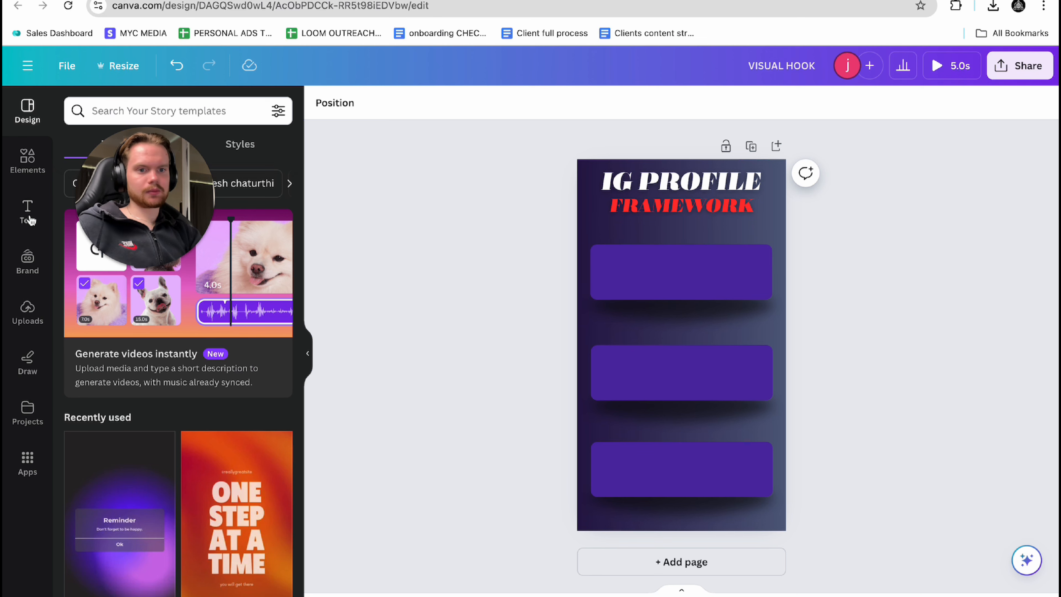
# - Find the grey pixelated image among the uploaded images and add it to the page
pyautogui.click(27, 208)
pyautogui.click(30, 161)
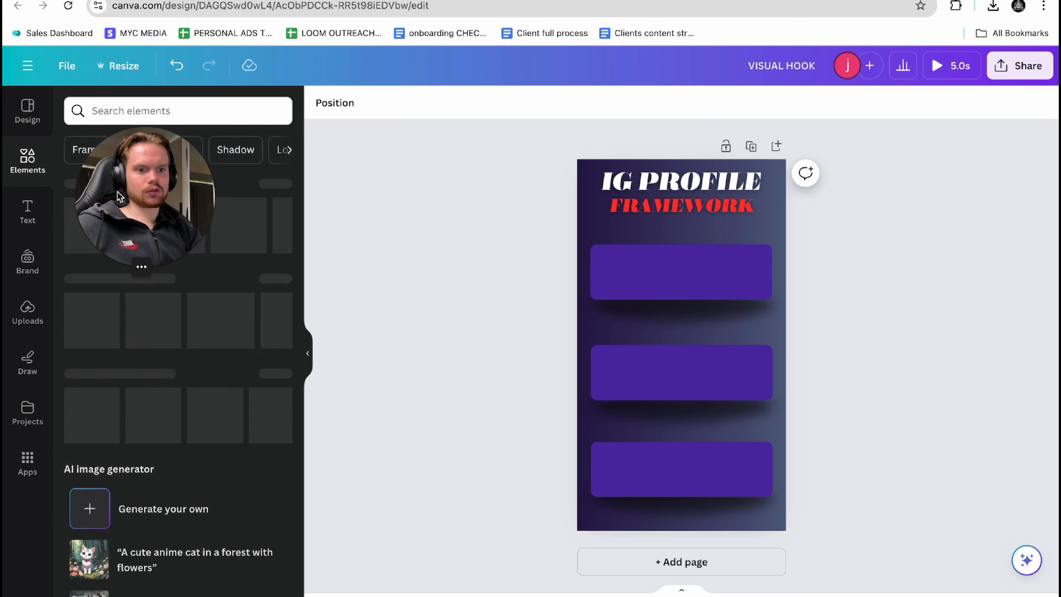
pyautogui.click(47, 312)
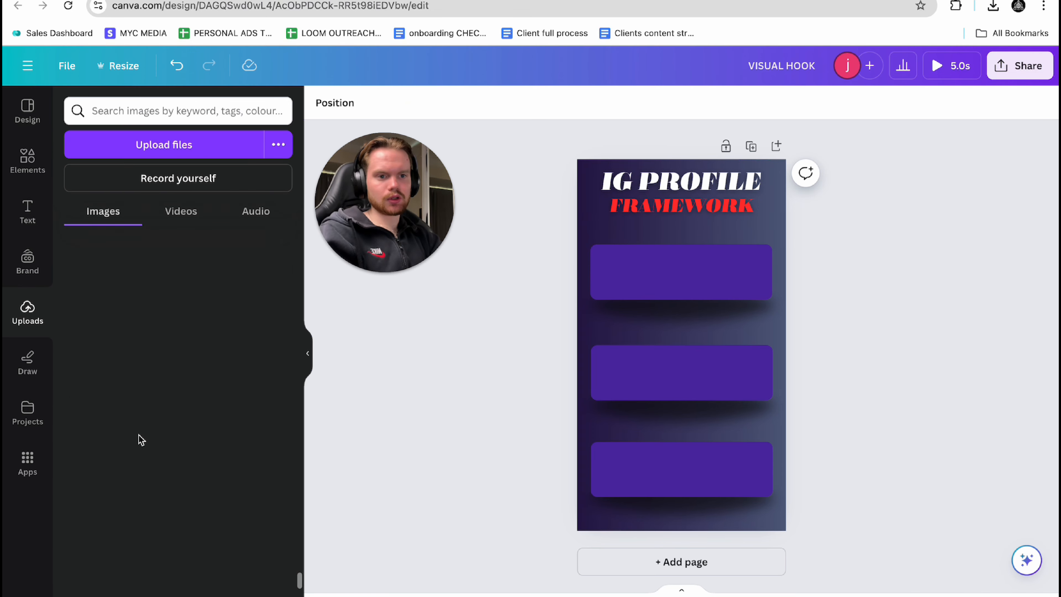
pyautogui.scroll(-10, 163, 476)
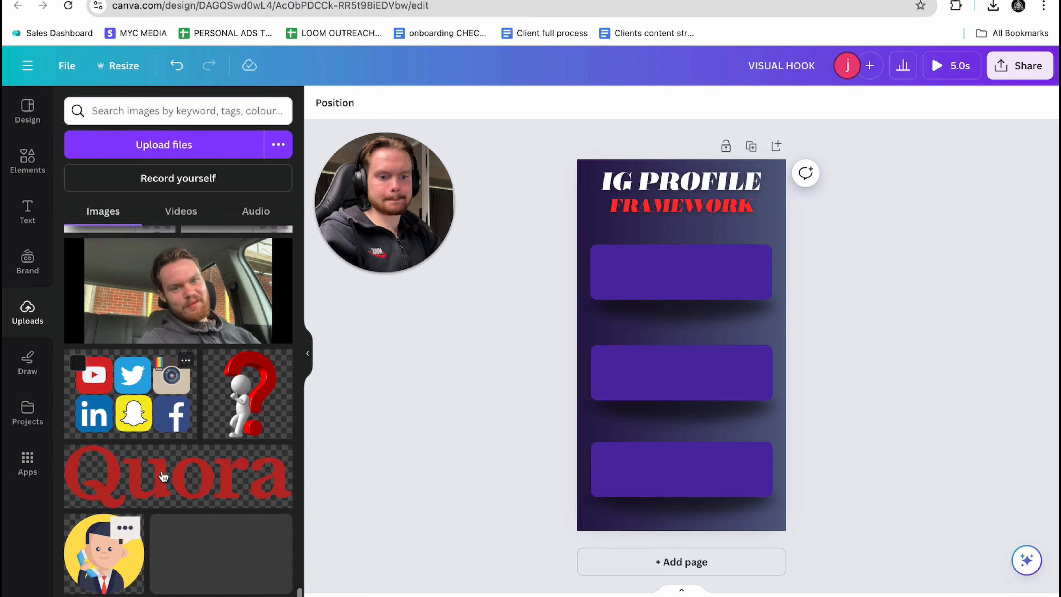
pyautogui.scroll(-10, 163, 476)
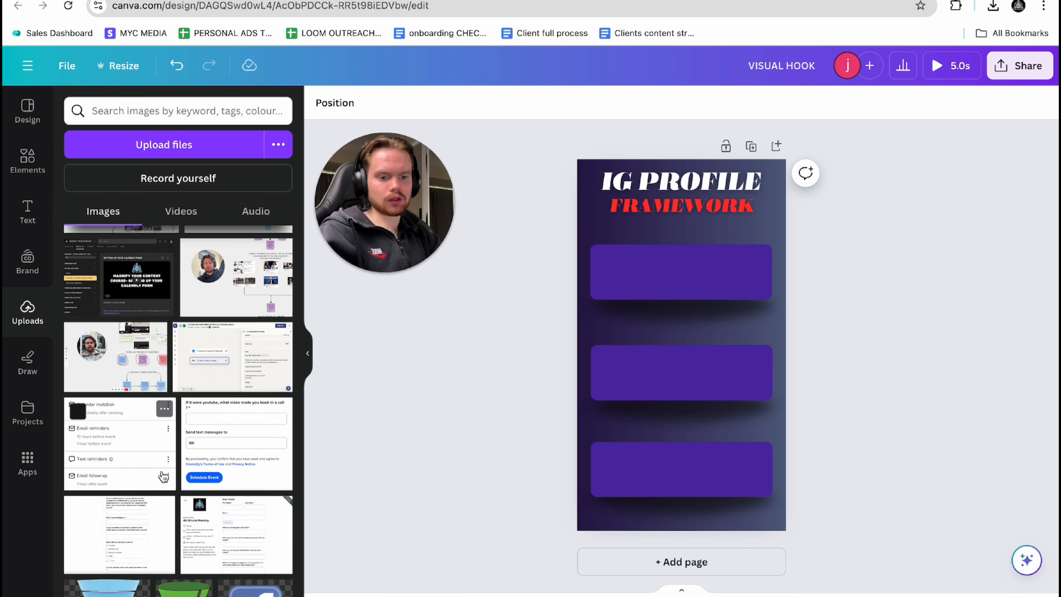
pyautogui.scroll(-10, 163, 476)
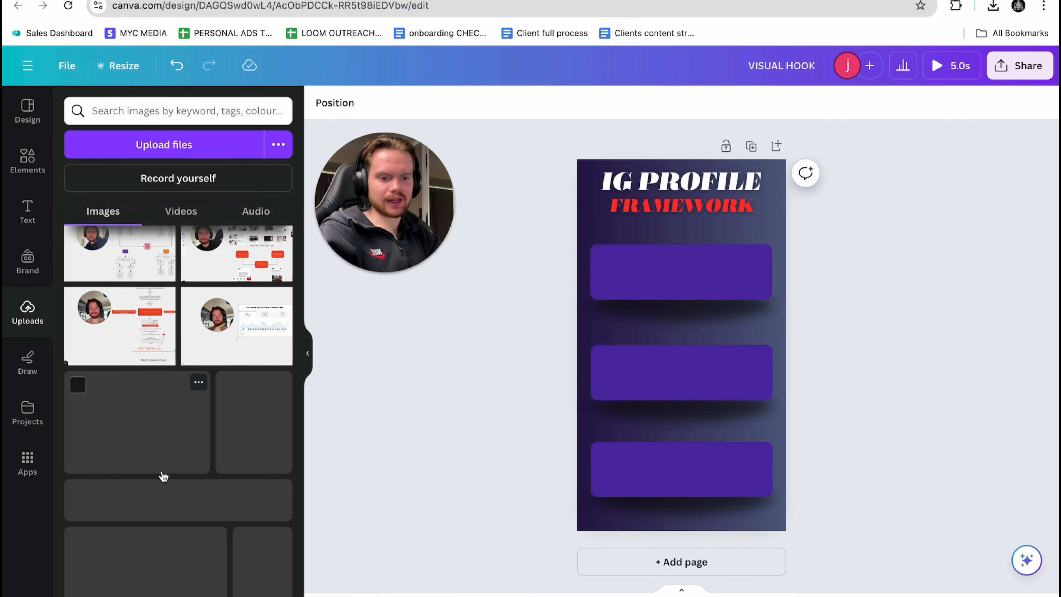
pyautogui.scroll(-10, 163, 477)
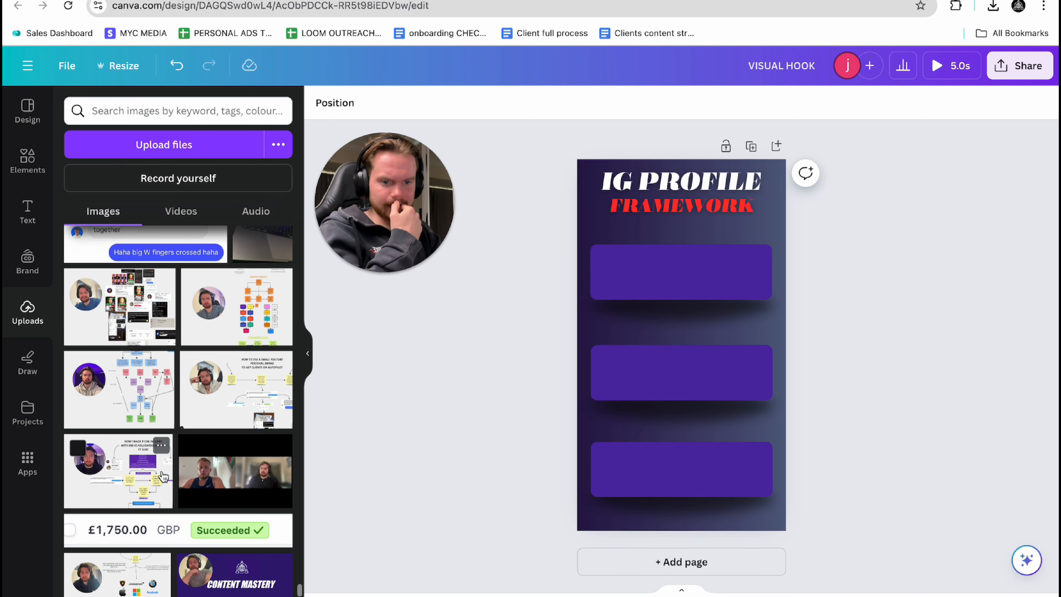
pyautogui.scroll(-10, 164, 476)
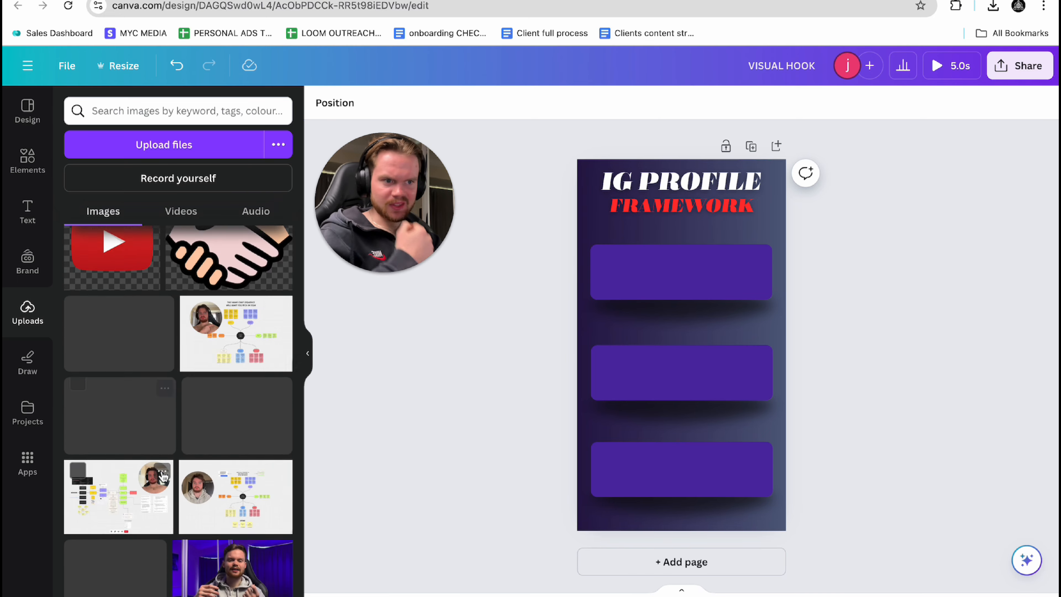
pyautogui.scroll(-5, 163, 476)
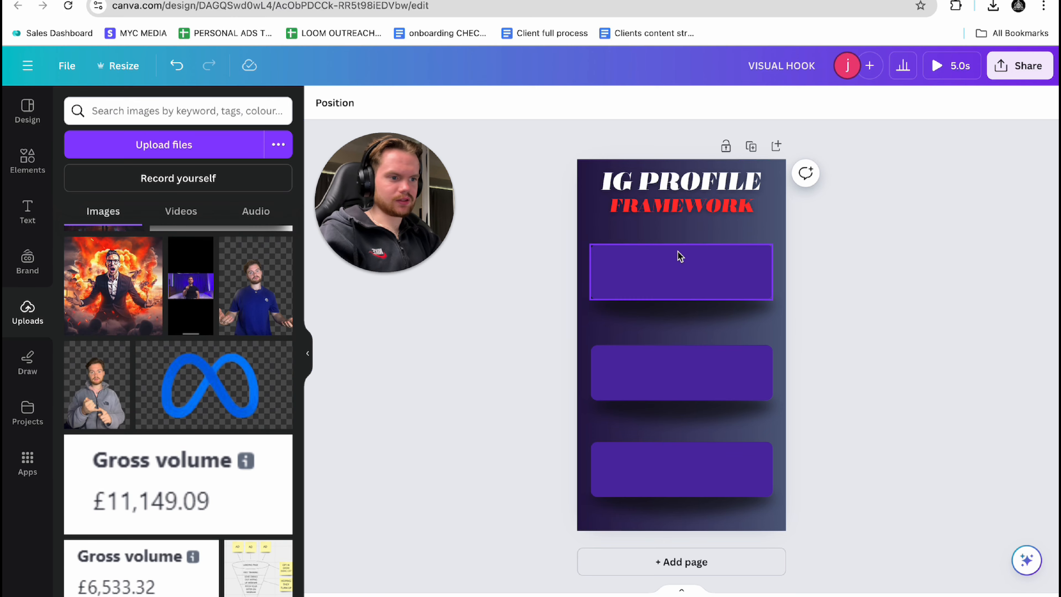
pyautogui.scroll(-5, 231, 459)
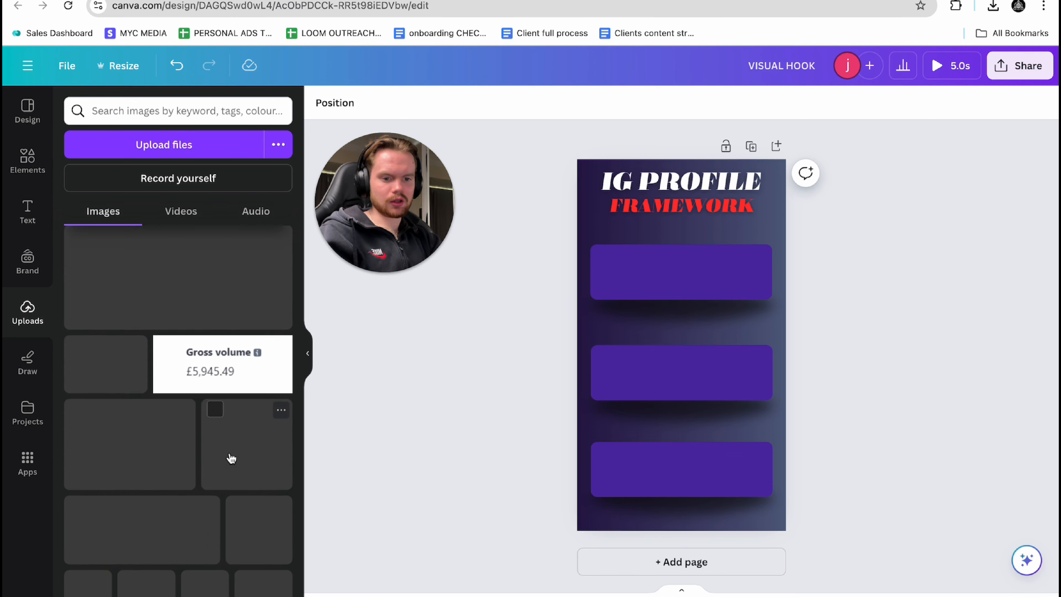
pyautogui.scroll(-8, 231, 458)
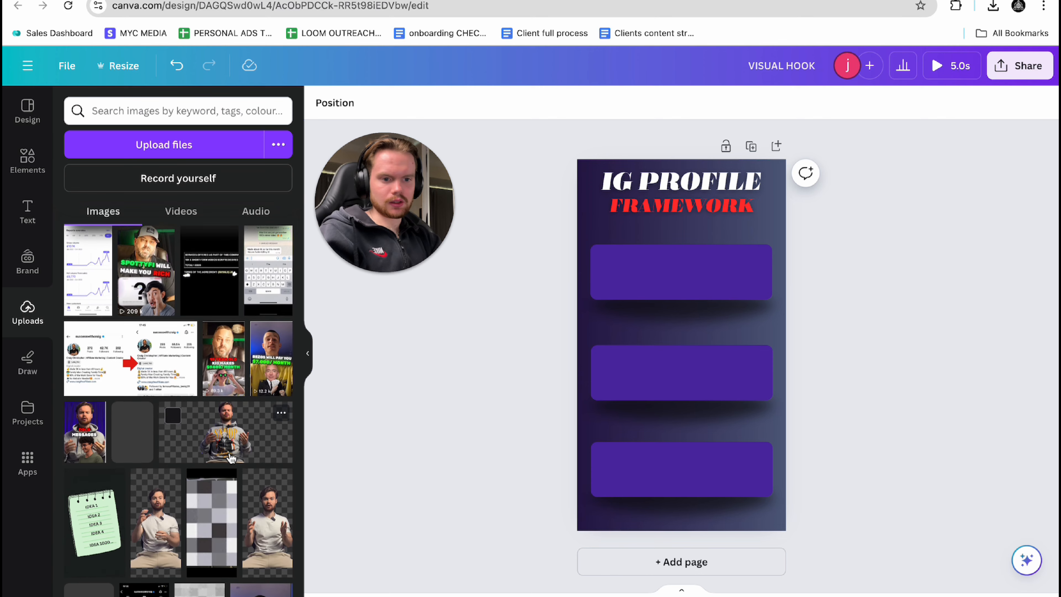
pyautogui.click(220, 458)
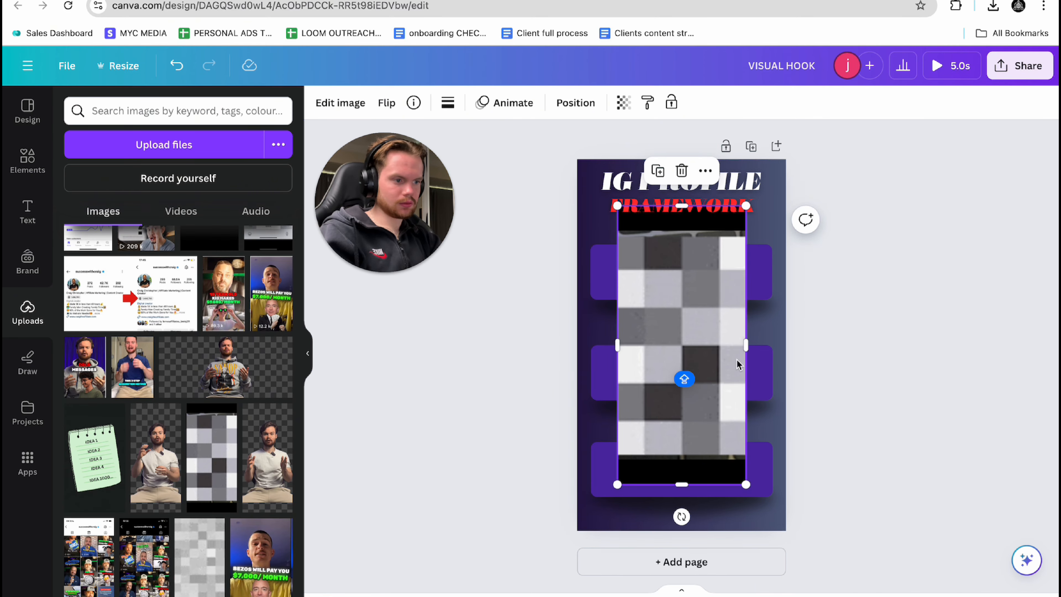
# - Crop the grey pixelated image to a narrow vertical strip without its black edges
pyautogui.moveTo(680, 483); pyautogui.dragTo(679, 441)
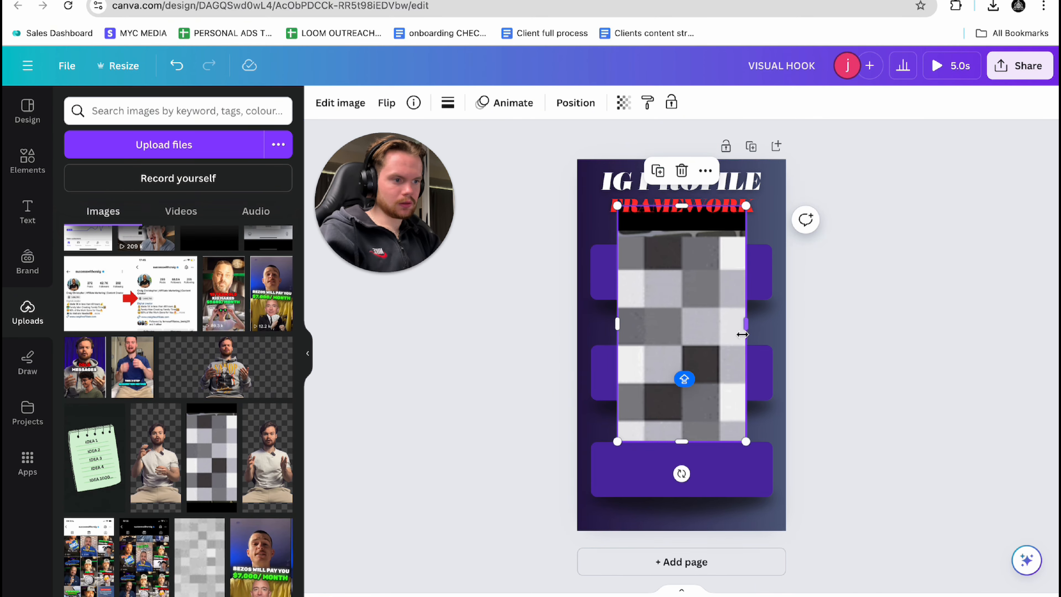
pyautogui.moveTo(745, 328); pyautogui.dragTo(681, 330)
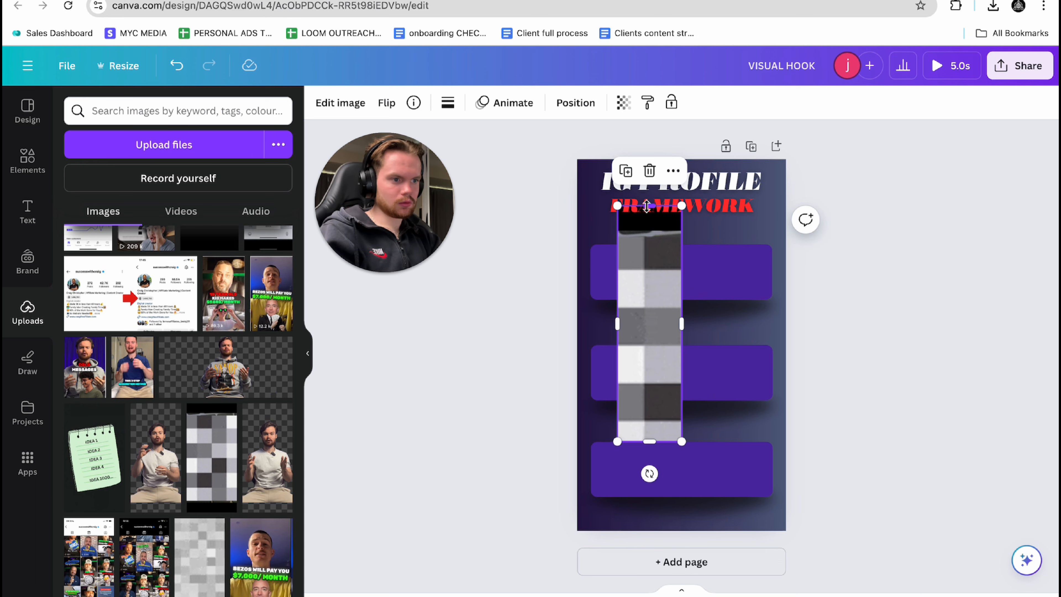
pyautogui.moveTo(647, 206); pyautogui.dragTo(647, 237)
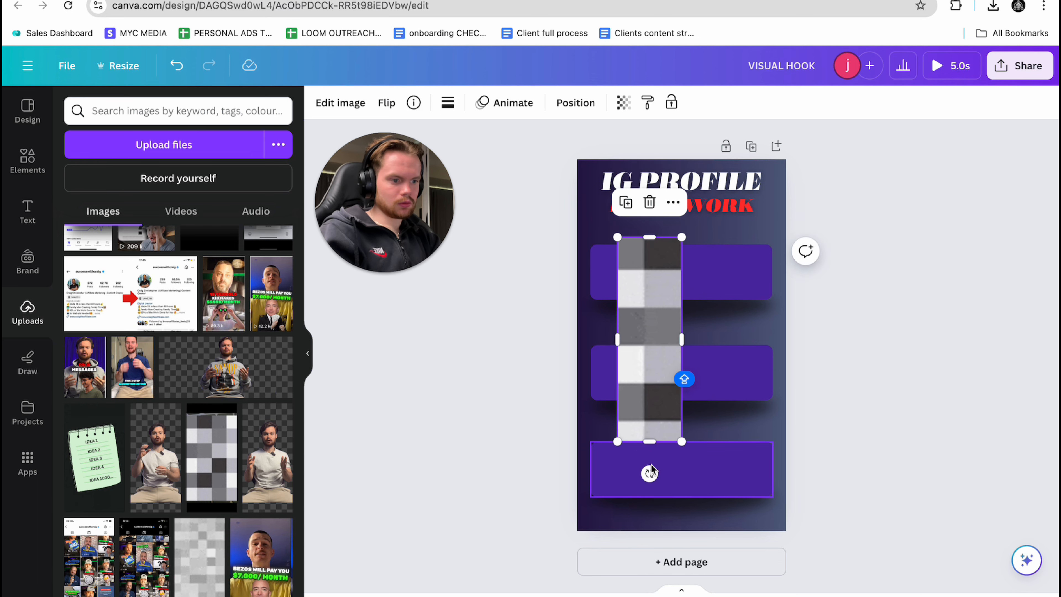
# - Rotate the pixelated strip to horizontal and resize it to fit inside the top purple box
pyautogui.moveTo(651, 467); pyautogui.dragTo(806, 339)
pyautogui.moveTo(752, 372); pyautogui.dragTo(639, 361)
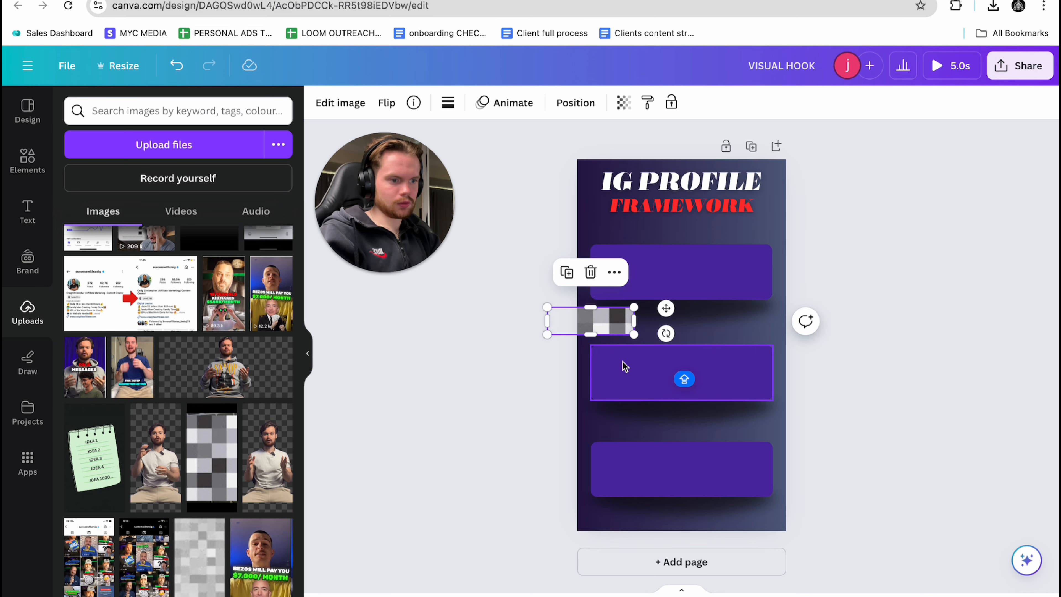
pyautogui.moveTo(608, 327); pyautogui.dragTo(681, 277)
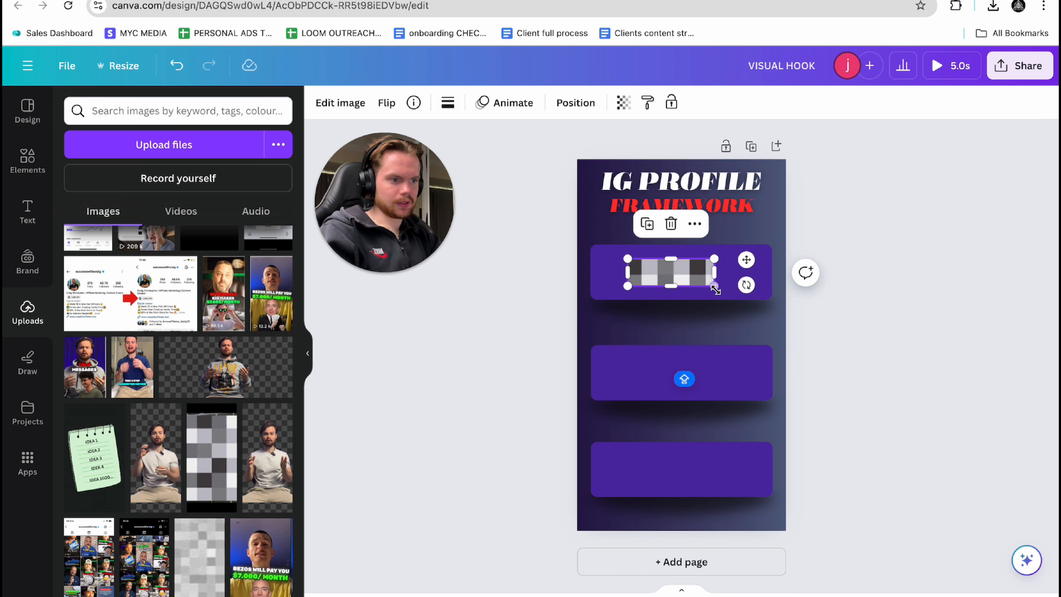
pyautogui.moveTo(681, 279); pyautogui.dragTo(717, 287)
pyautogui.click(852, 343)
pyautogui.click(719, 272)
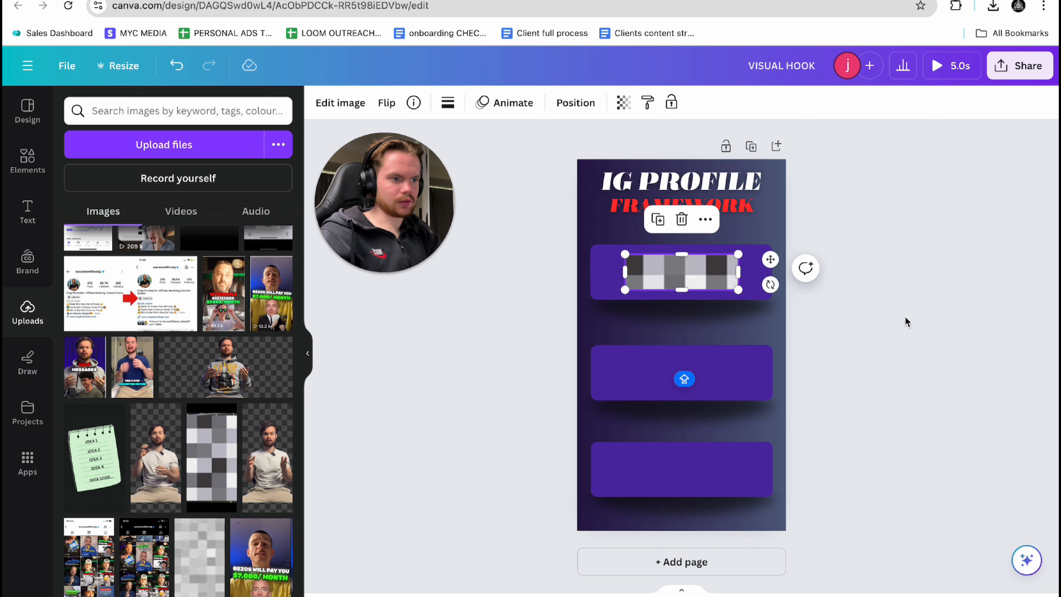
pyautogui.click(904, 316)
# - Try the Page lift, Curved and Glow shadows on the pixelated strip and apply the Drop shadow
pyautogui.click(710, 278)
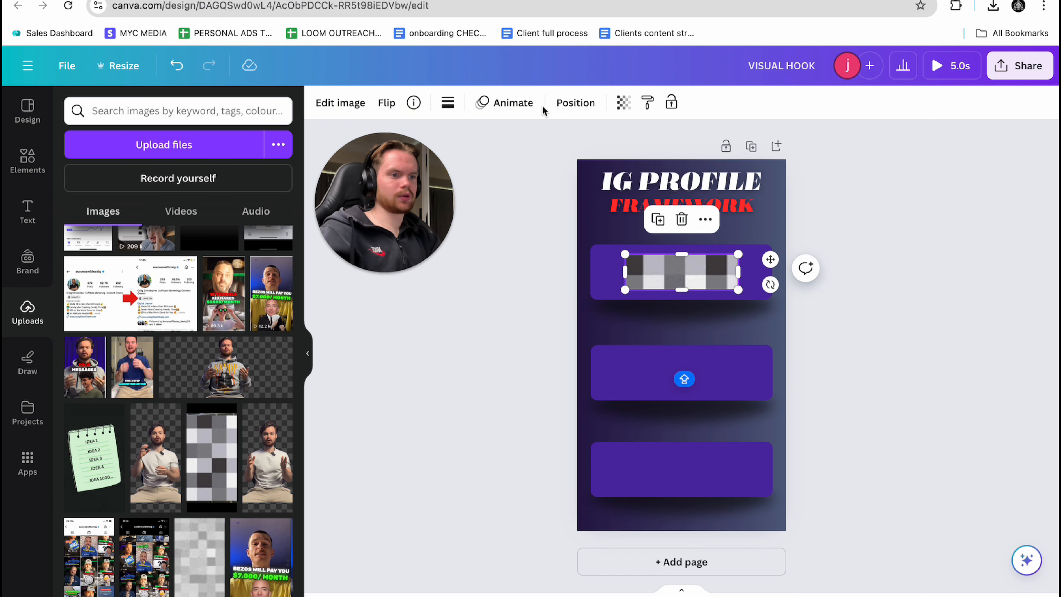
pyautogui.click(360, 105)
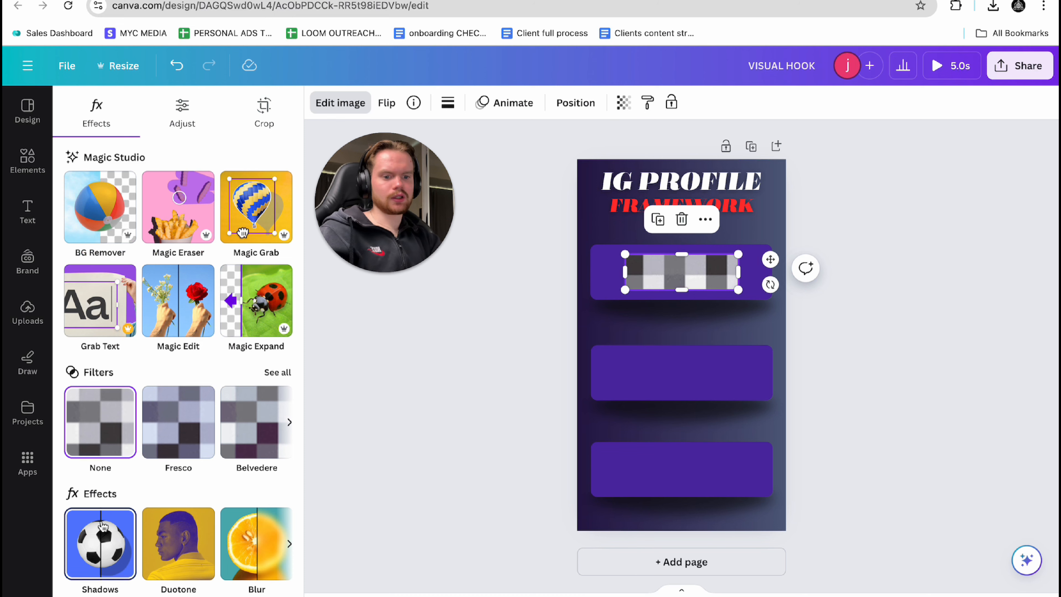
pyautogui.click(114, 508)
pyautogui.click(180, 368)
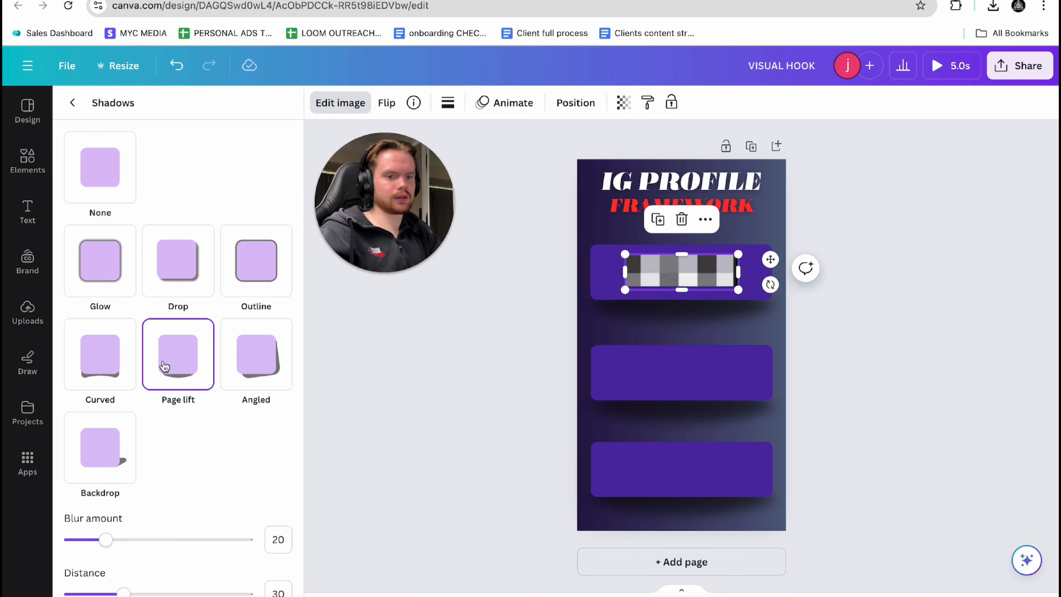
pyautogui.click(99, 371)
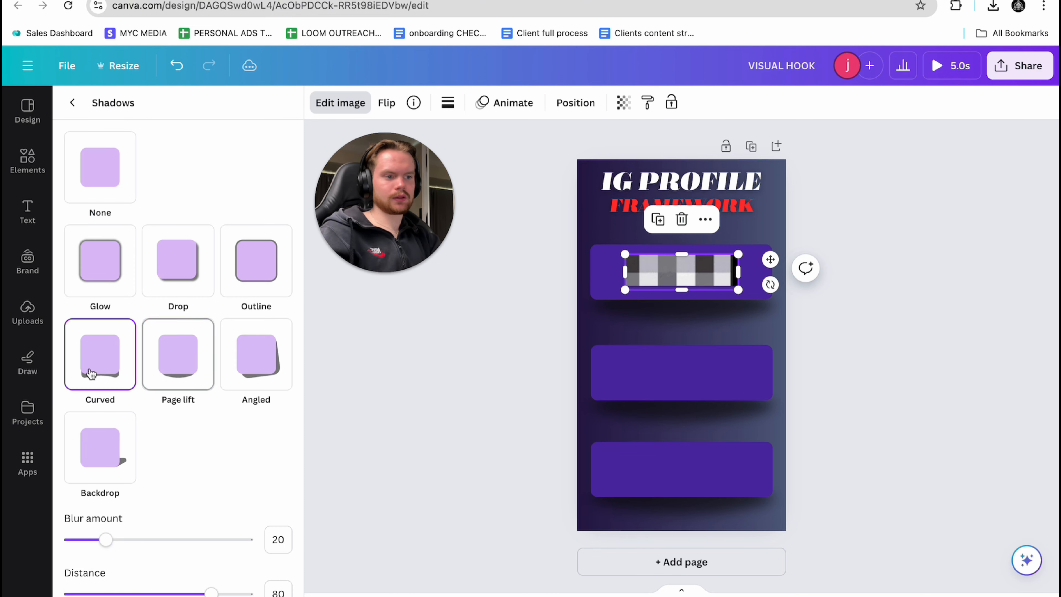
pyautogui.click(112, 281)
pyautogui.click(165, 274)
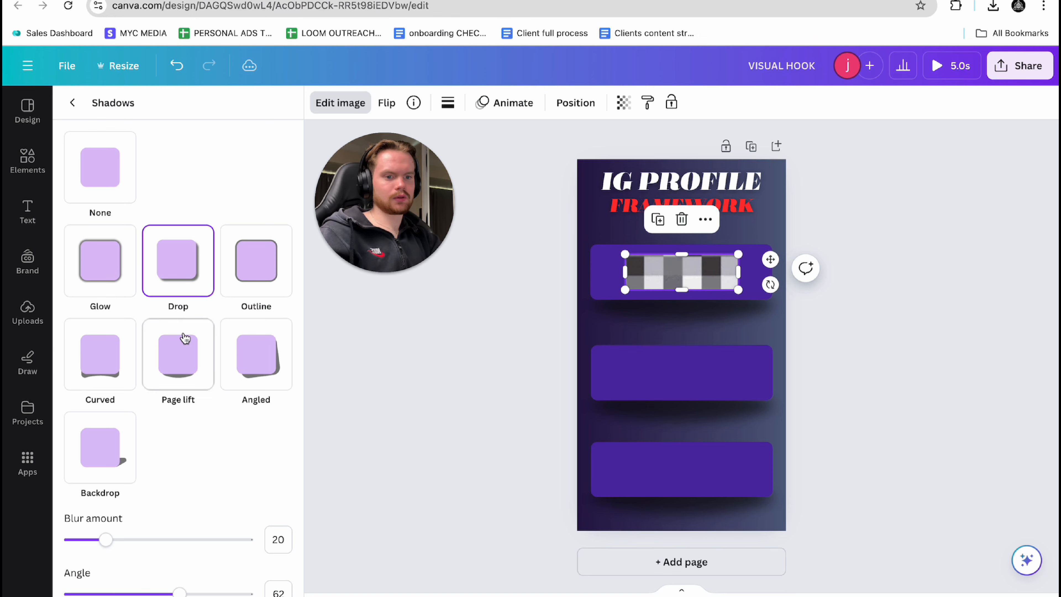
pyautogui.click(843, 414)
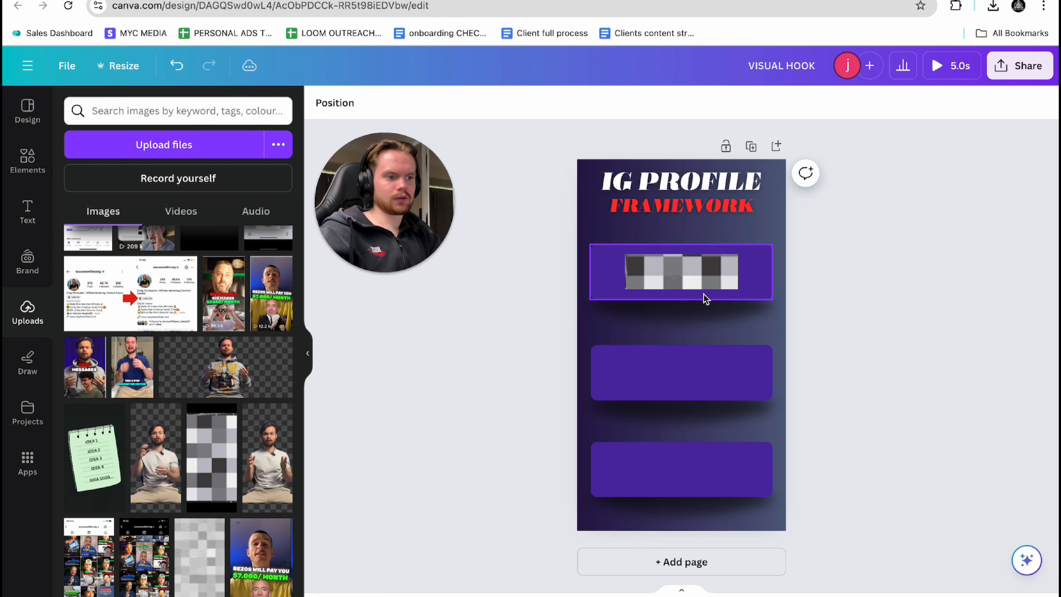
# - Place the pixelated strip in a new square frame and resize the frame to fit inside the top purple box
pyautogui.click(685, 278)
pyautogui.moveTo(683, 276); pyautogui.dragTo(683, 276)
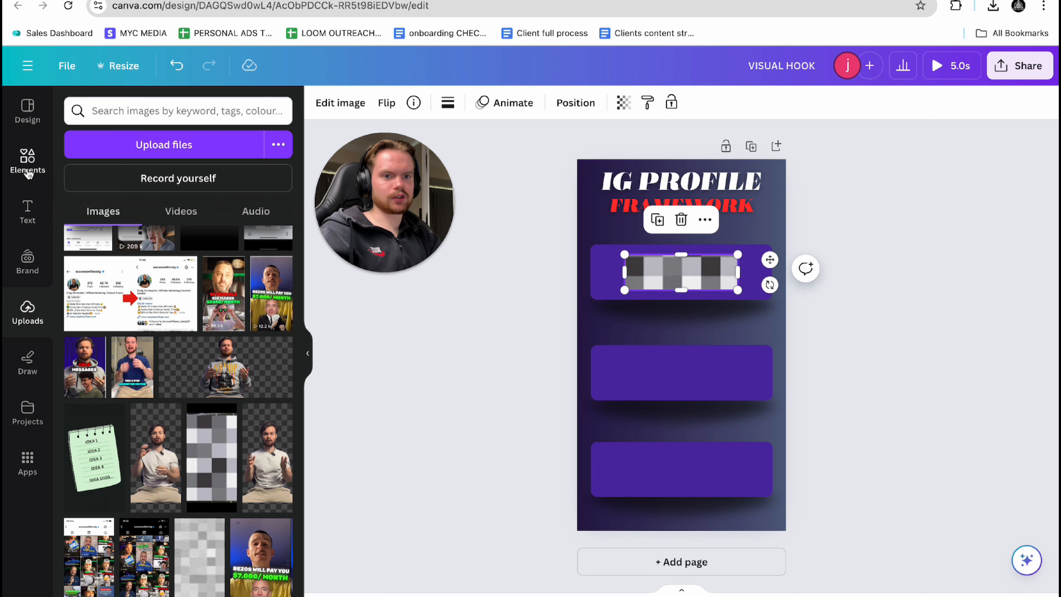
pyautogui.click(28, 161)
pyautogui.click(215, 241)
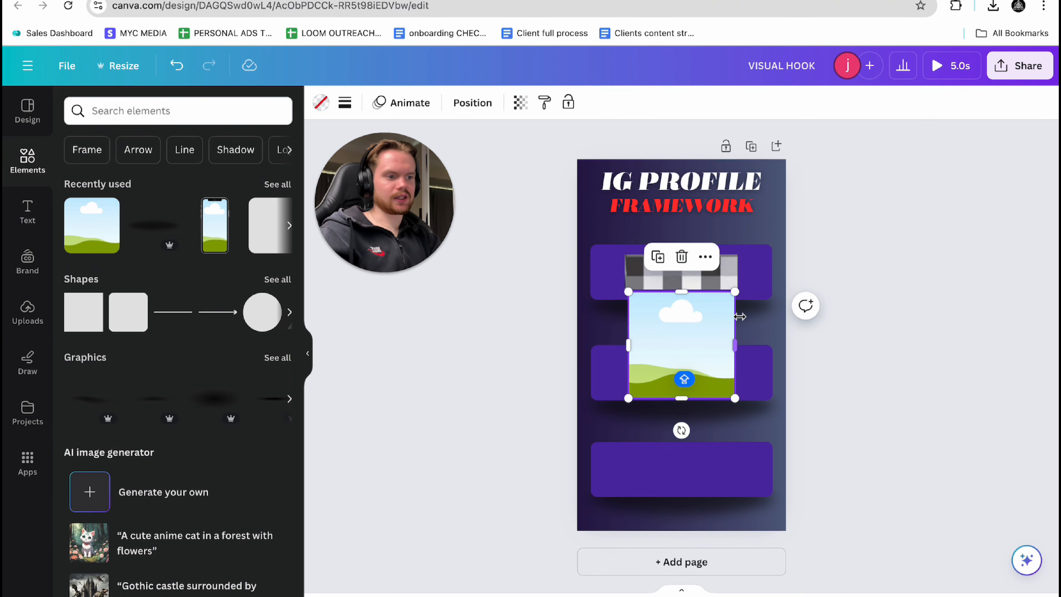
pyautogui.click(716, 281)
pyautogui.moveTo(717, 280); pyautogui.dragTo(929, 352)
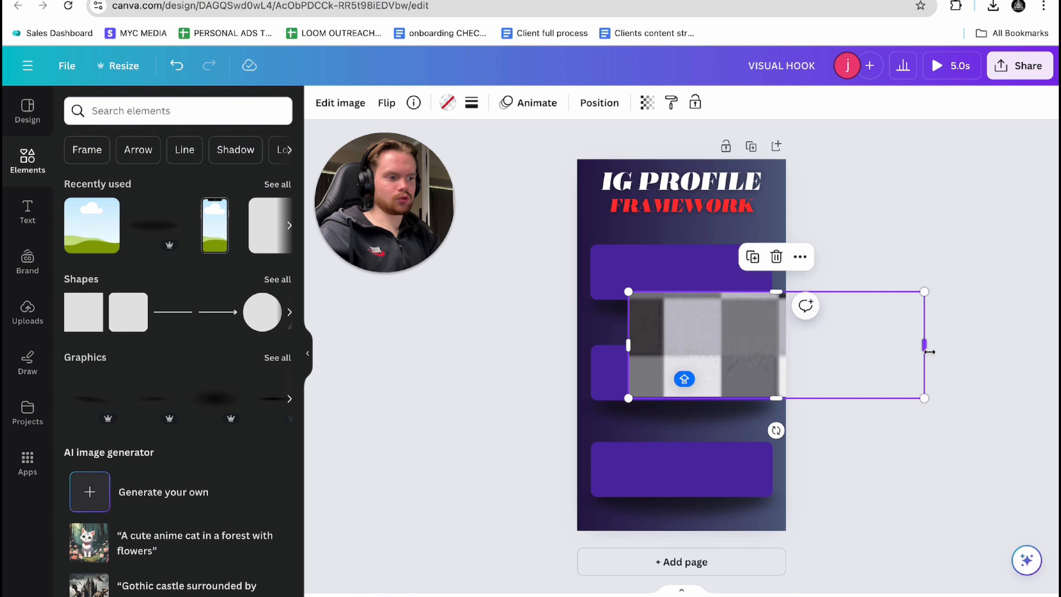
pyautogui.moveTo(923, 399); pyautogui.dragTo(752, 355)
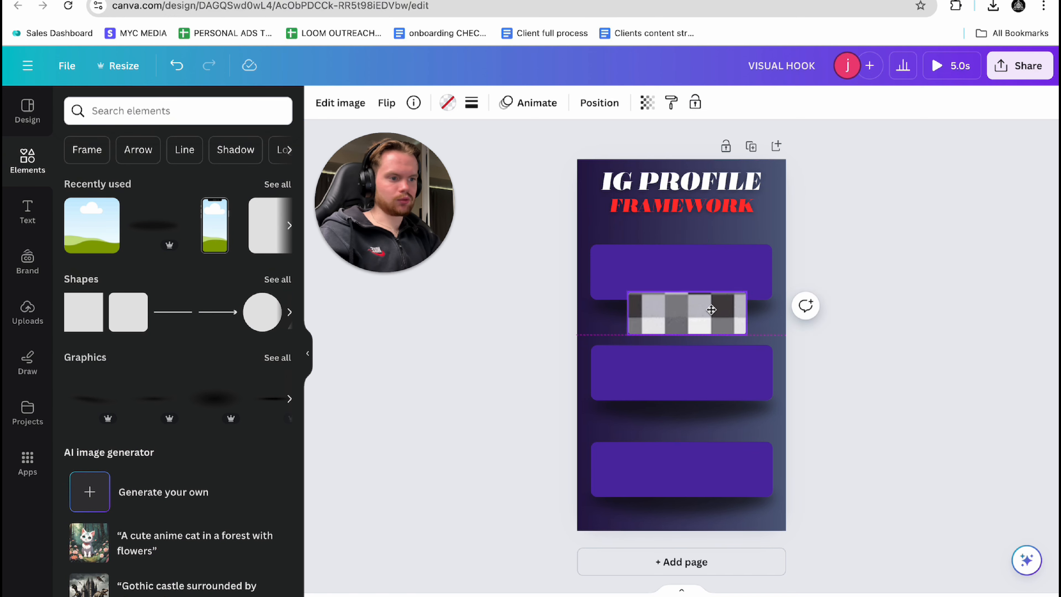
pyautogui.moveTo(716, 312); pyautogui.dragTo(739, 294)
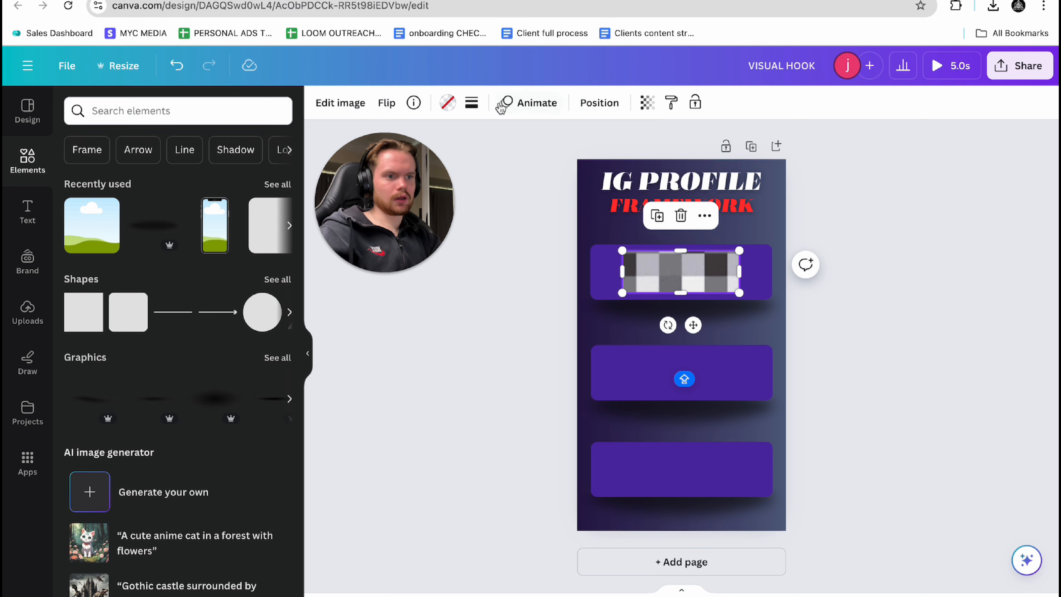
# - Set the framed pixelated strip's corner rounding to 32 and adjust its position in the top purple box
pyautogui.click(471, 104)
pyautogui.moveTo(517, 243); pyautogui.dragTo(532, 246)
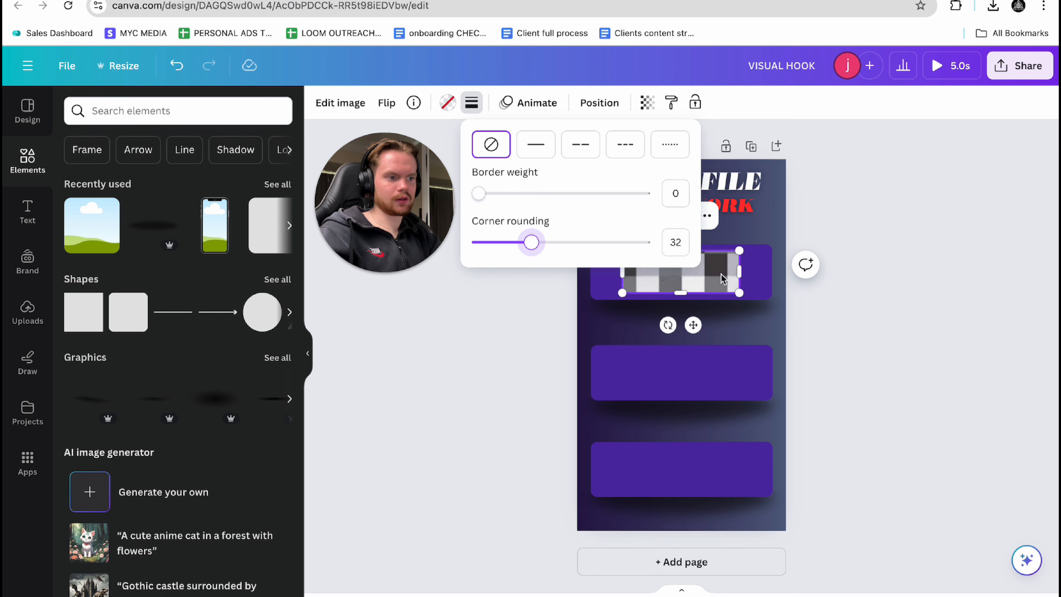
pyautogui.click(731, 289)
pyautogui.click(900, 345)
pyautogui.click(724, 283)
pyautogui.moveTo(723, 279); pyautogui.dragTo(724, 280)
pyautogui.click(859, 331)
# - Copy the rounded pixelated strip into the middle and bottom purple boxes, centred like the first
pyautogui.scroll(5, 860, 331)
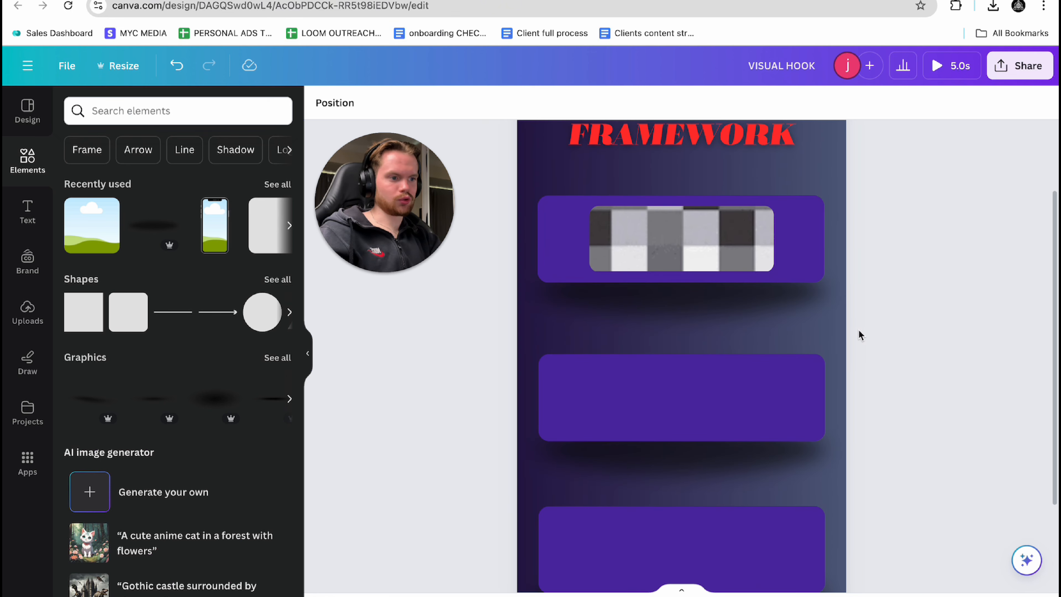
pyautogui.click(724, 234)
pyautogui.moveTo(688, 242); pyautogui.dragTo(684, 553)
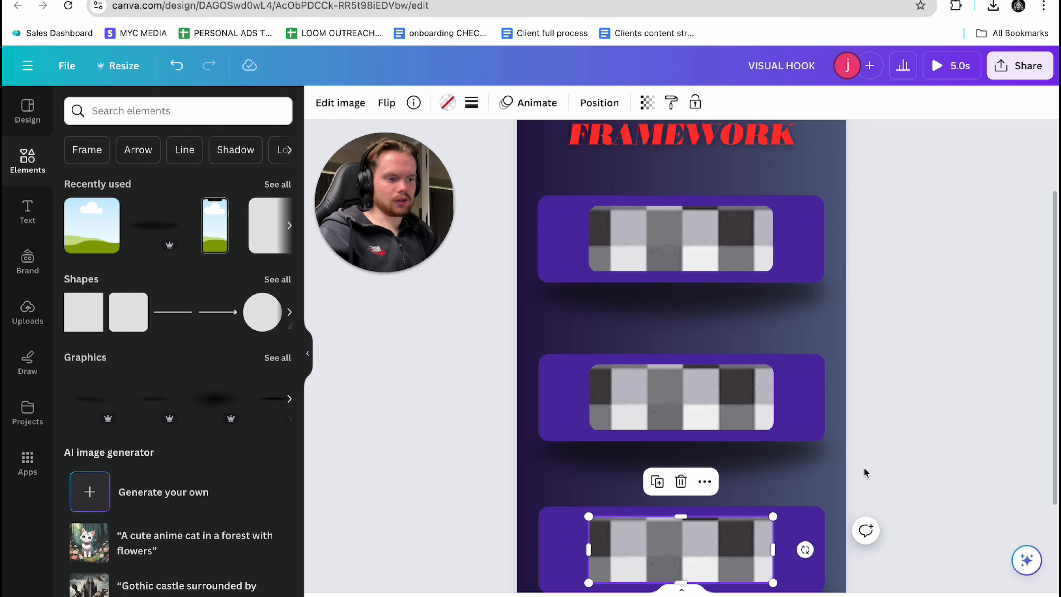
pyautogui.click(864, 473)
pyautogui.scroll(-3, 1035, 485)
pyautogui.scroll(-2, 984, 397)
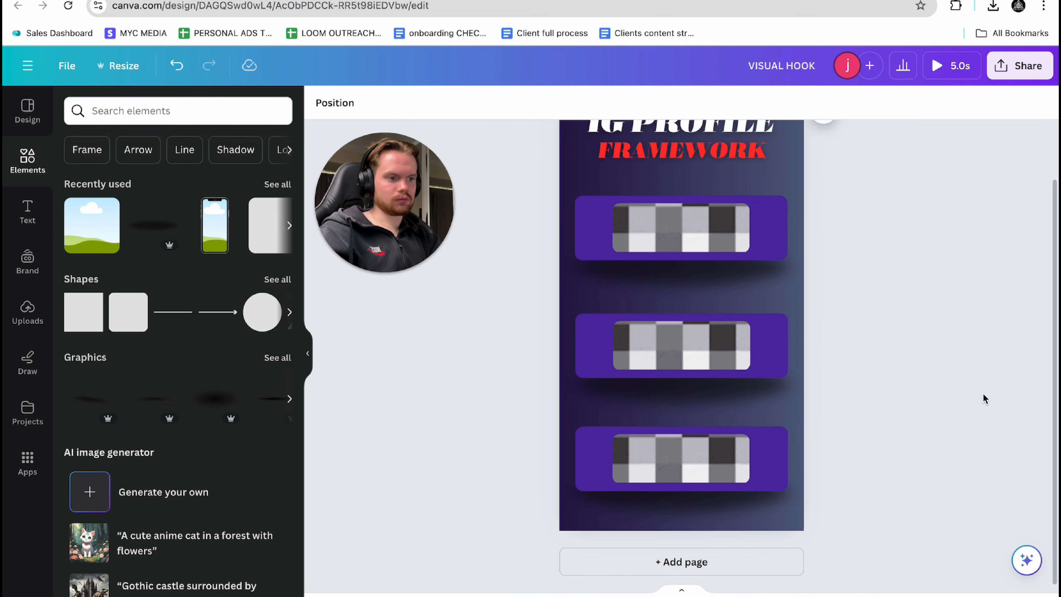
pyautogui.scroll(-2, 984, 398)
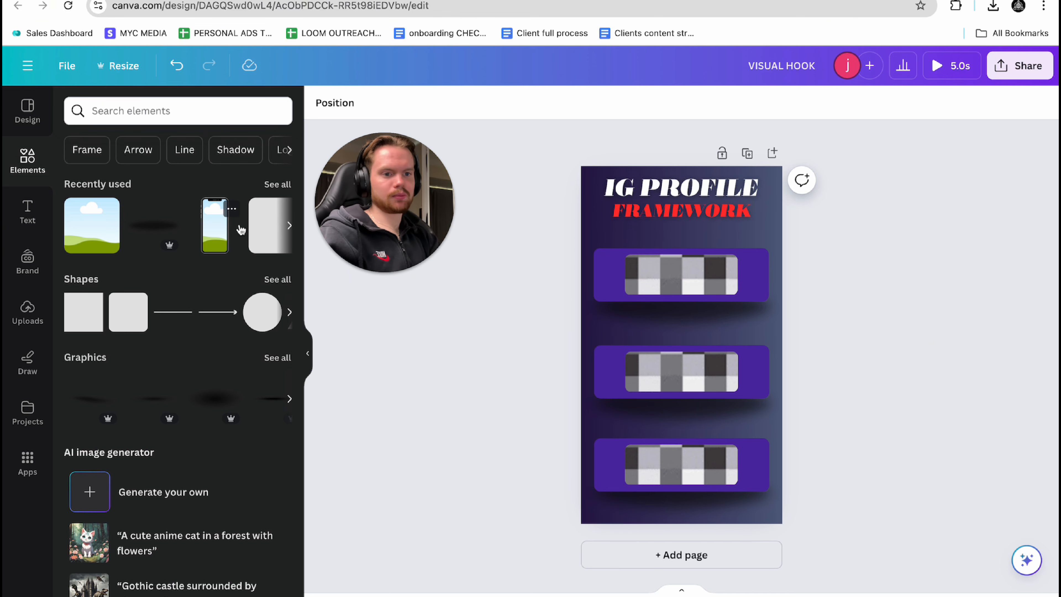
pyautogui.hscroll(3, 209, 224)
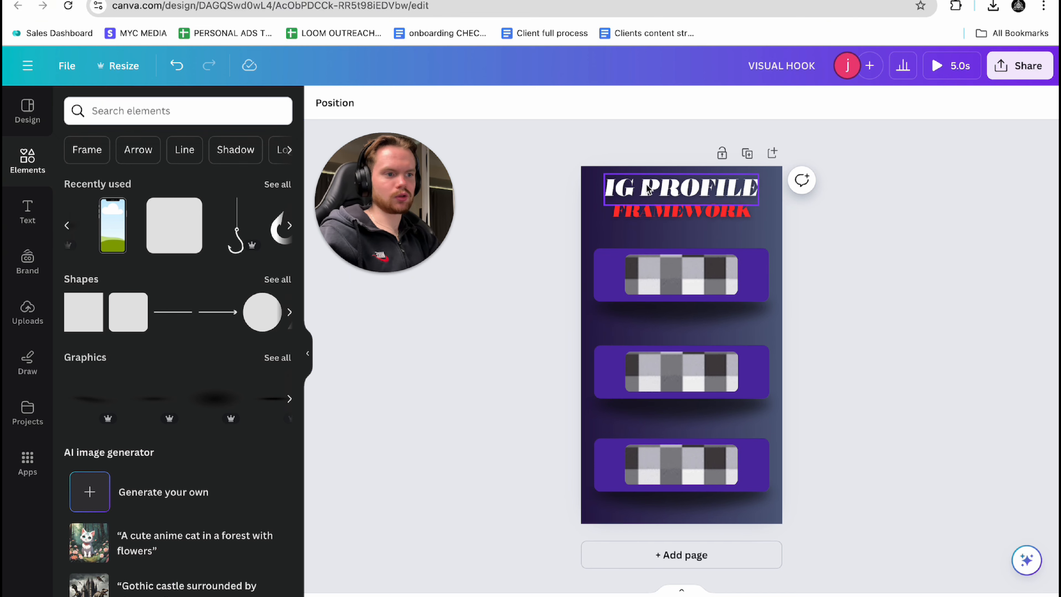
pyautogui.click(27, 311)
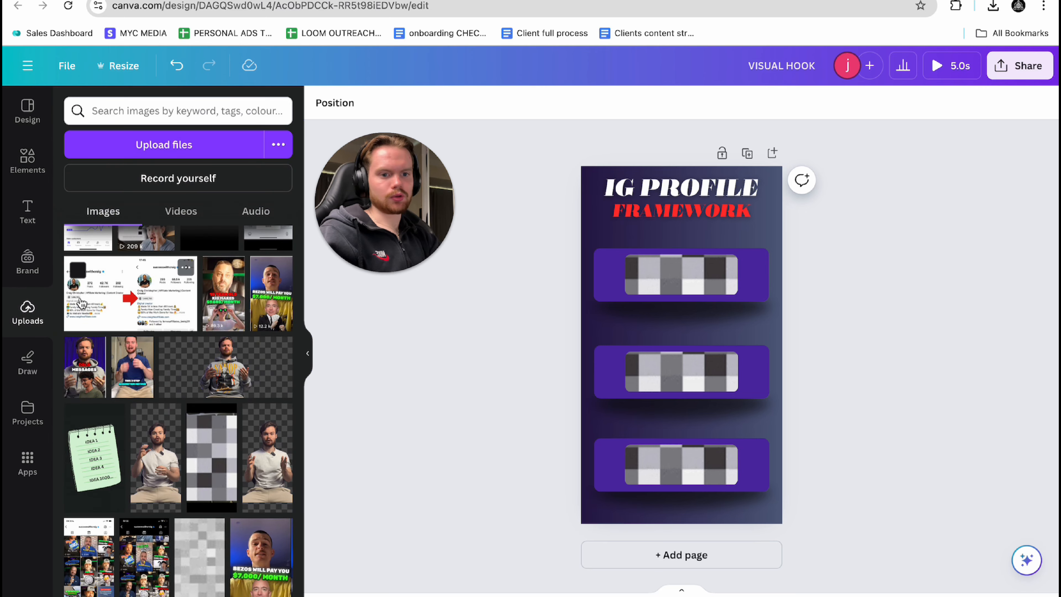
pyautogui.click(28, 213)
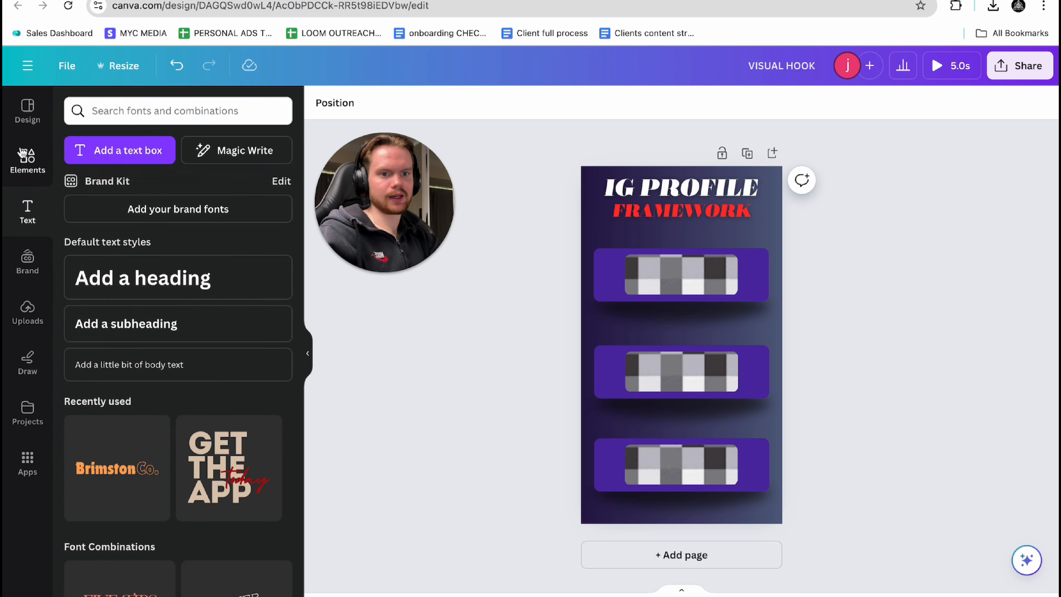
pyautogui.click(25, 158)
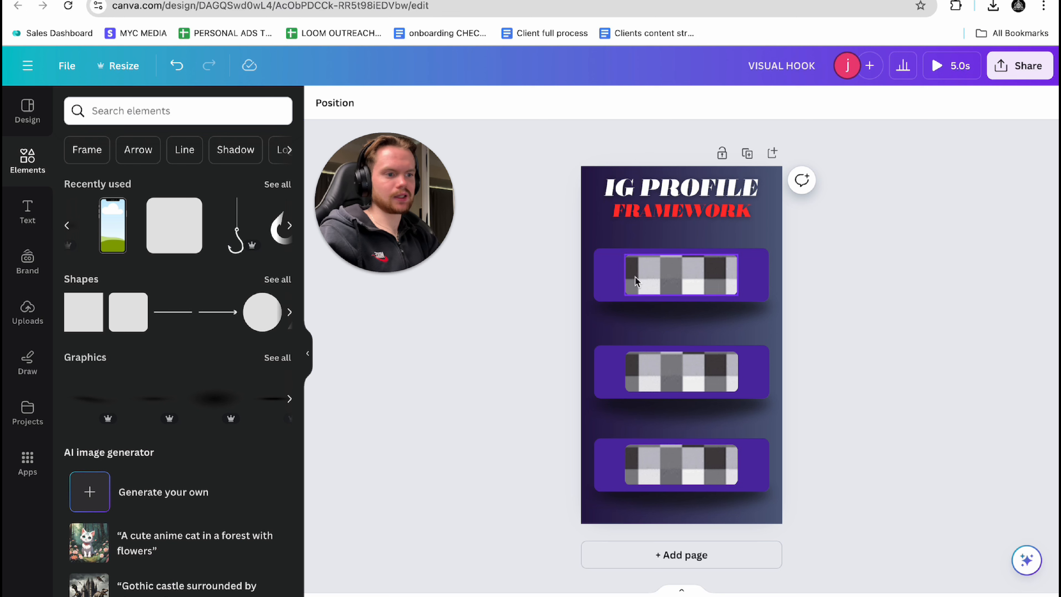
# - Check the animation options of the top purple box and its Wipe effect on enter
pyautogui.click(605, 278)
pyautogui.click(879, 105)
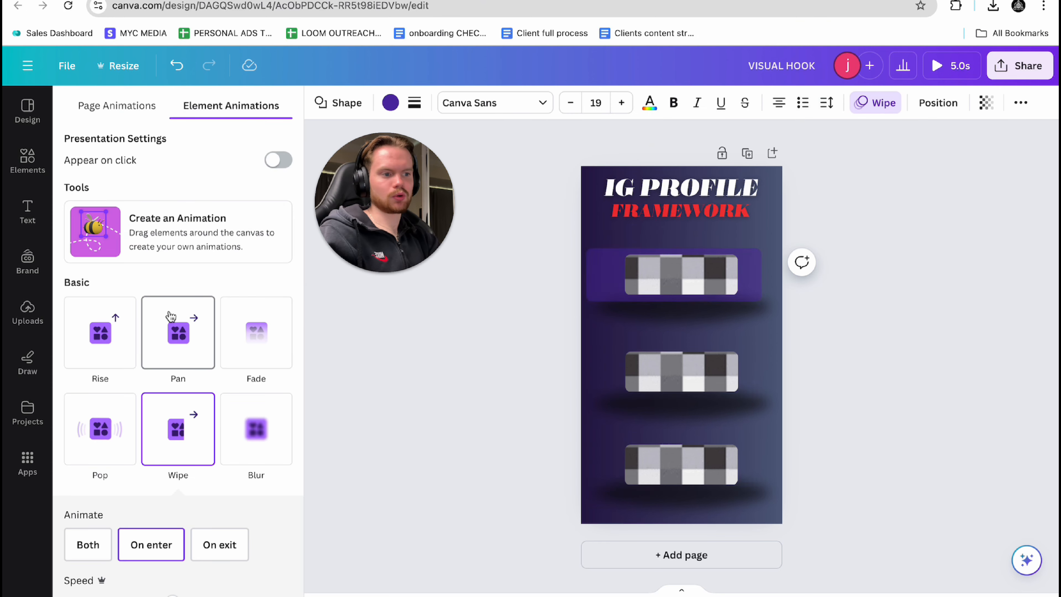
pyautogui.click(503, 274)
pyautogui.click(915, 317)
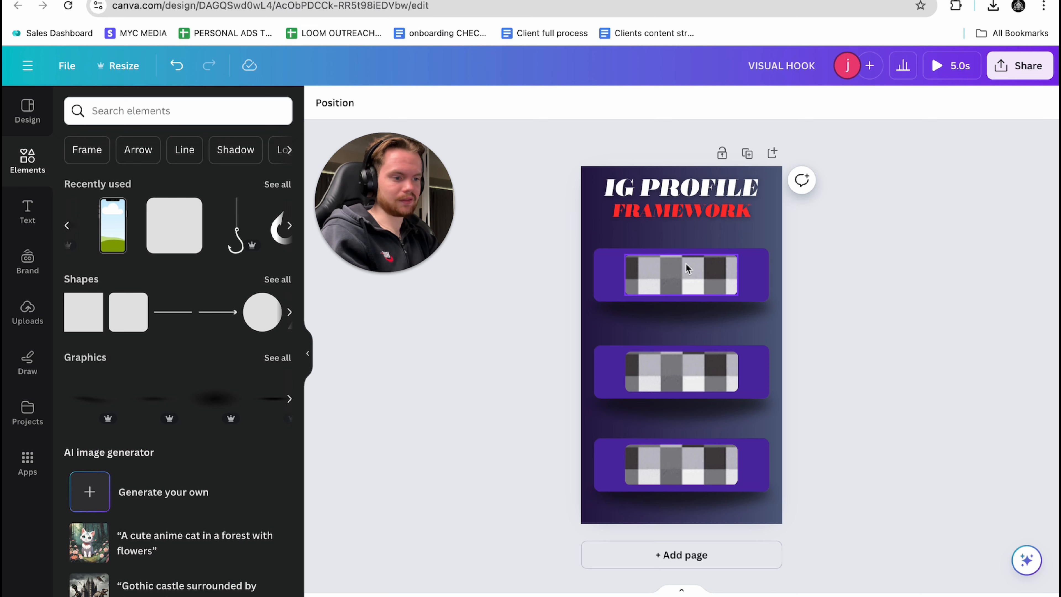
# - Shift the pixelated strips in all three purple boxes slightly to the left, keeping them aligned
pyautogui.scroll(5, 698, 272)
pyautogui.moveTo(698, 272); pyautogui.dragTo(694, 273)
pyautogui.click(703, 458)
pyautogui.moveTo(704, 458); pyautogui.dragTo(685, 487)
pyautogui.scroll(-3, 687, 491)
pyautogui.click(686, 487)
pyautogui.click(878, 397)
pyautogui.scroll(-5, 877, 396)
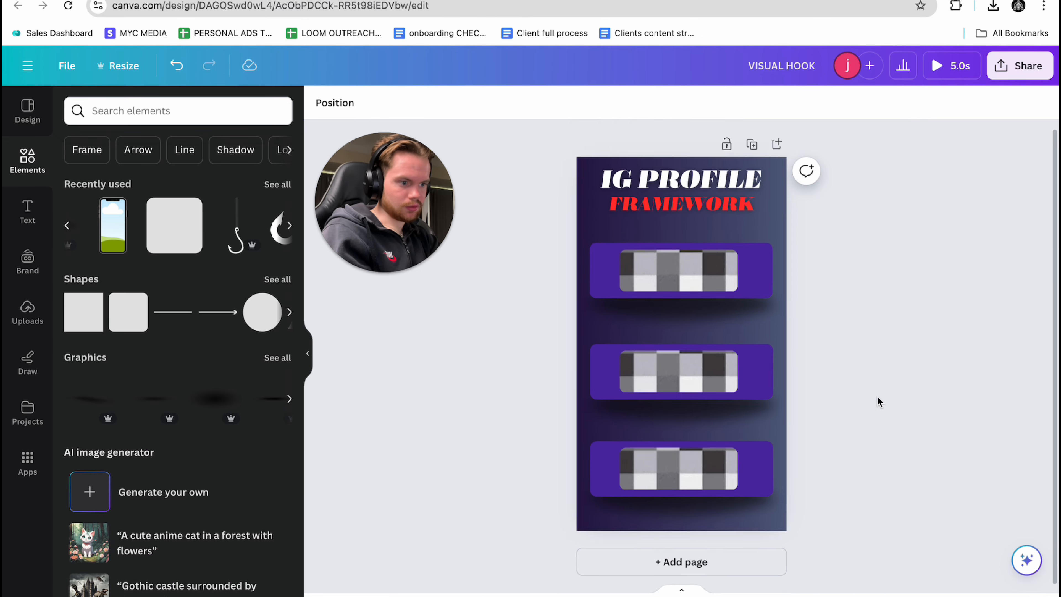
pyautogui.scroll(-2, 877, 396)
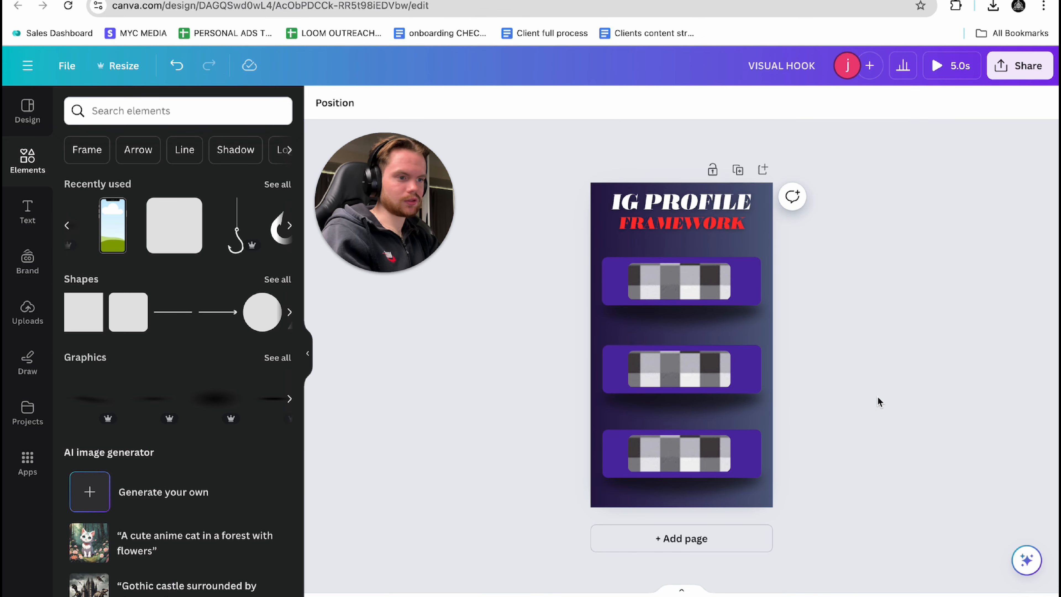
pyautogui.click(707, 294)
pyautogui.click(850, 331)
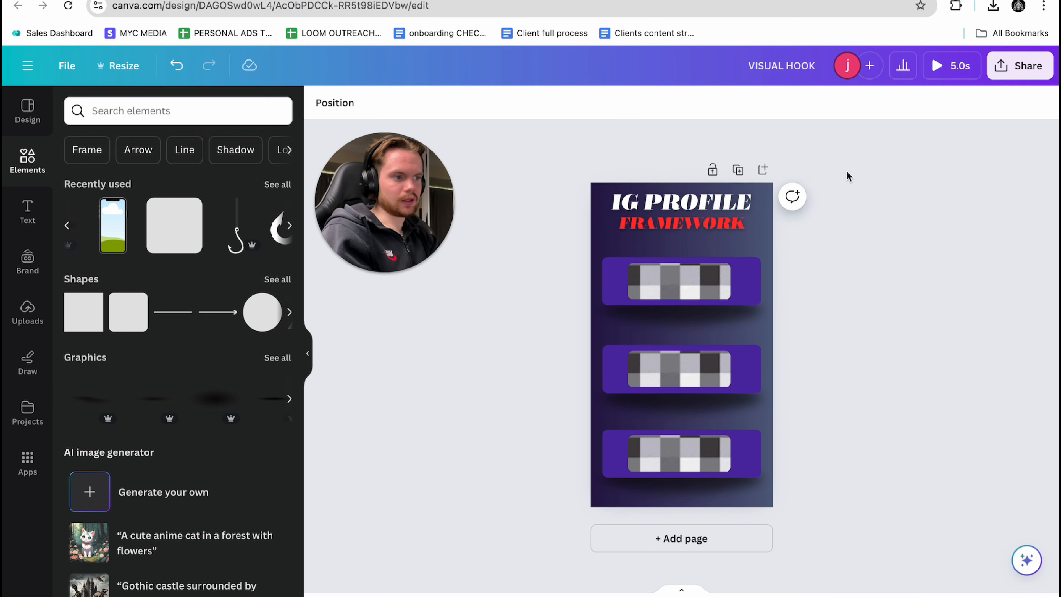
# - Play the preview of the IG PROFILE FRAMEWORK page and expand it to full screen
pyautogui.click(767, 204)
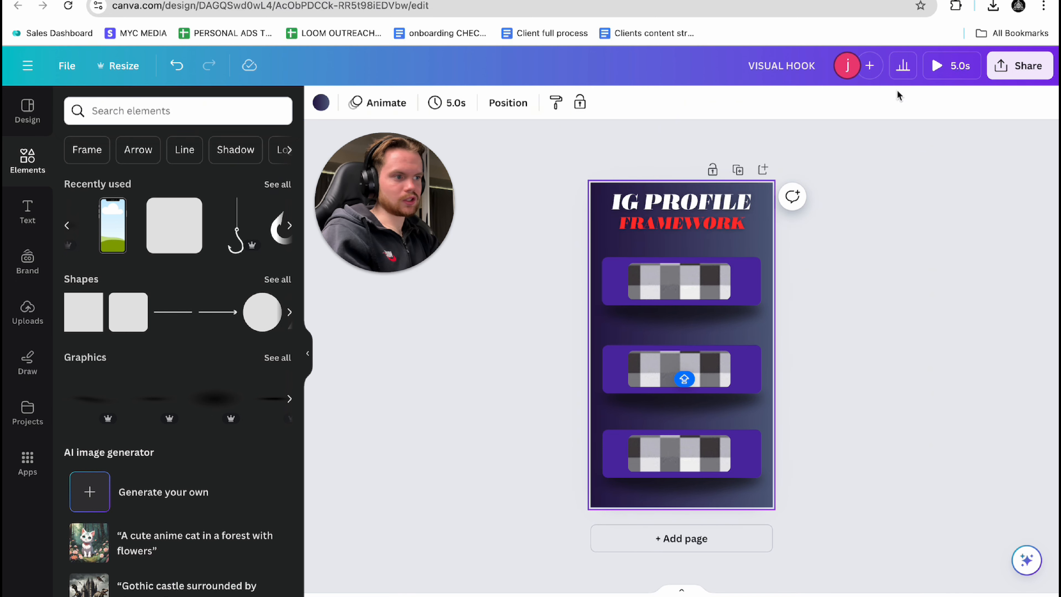
pyautogui.click(943, 69)
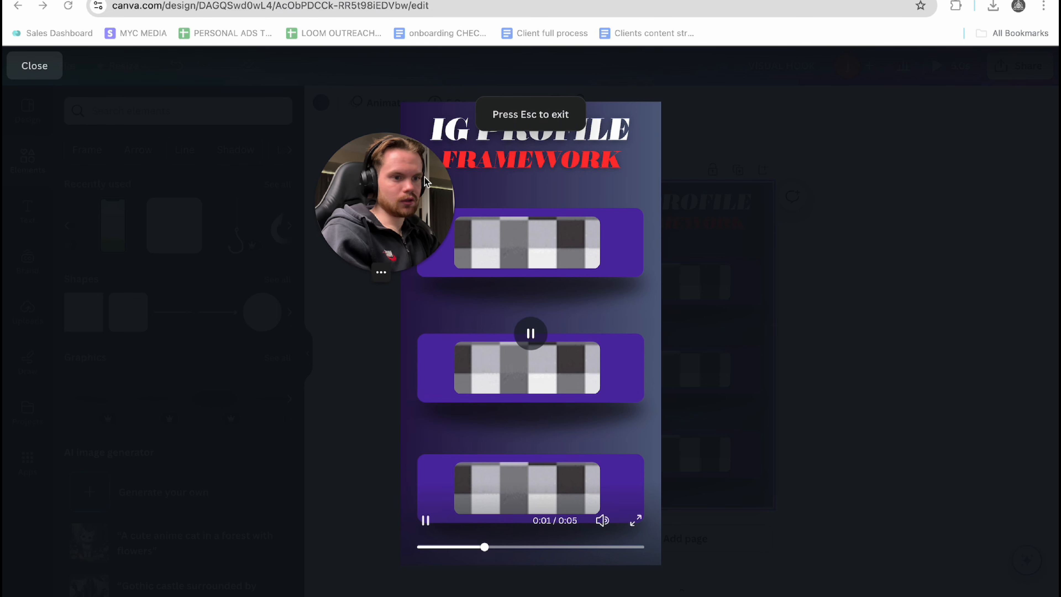
pyautogui.moveTo(424, 182); pyautogui.dragTo(340, 182)
pyautogui.click(646, 538)
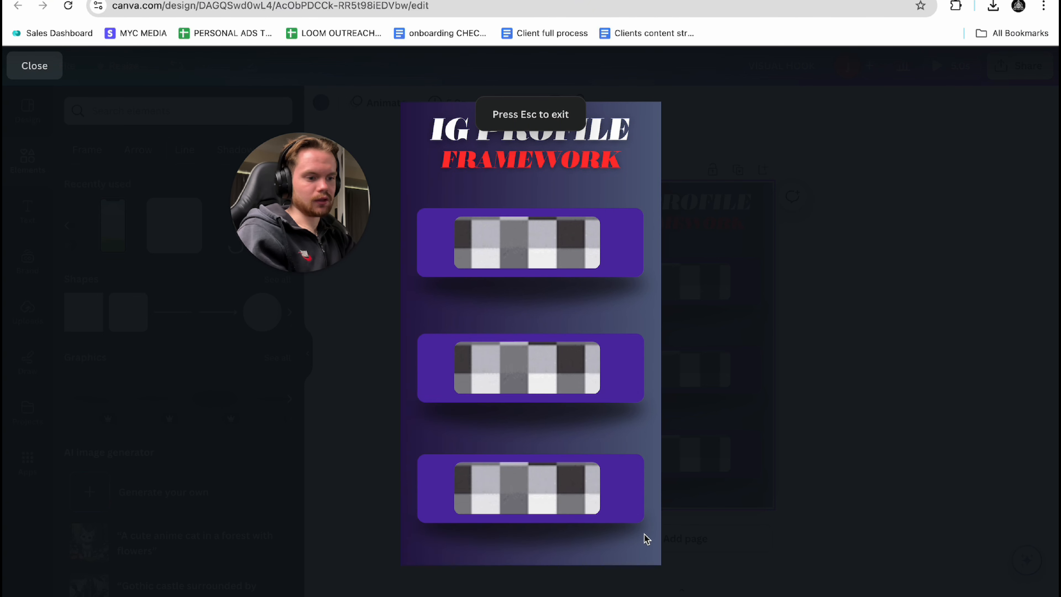
pyautogui.click(638, 526)
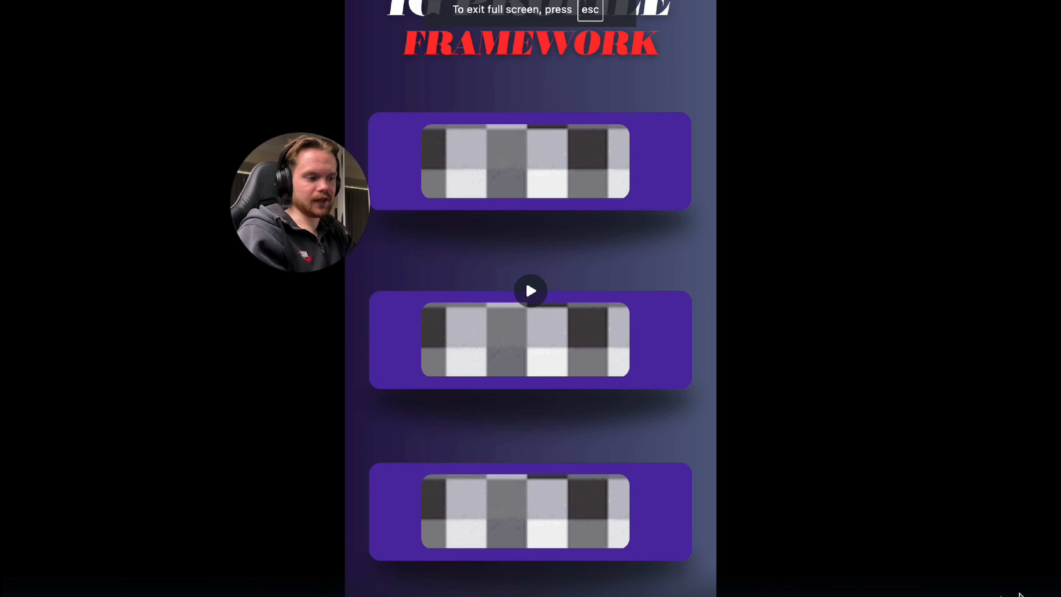
# - Close the preview and apply the Fade animation on enter to the pixelated strip in the top purple box
pyautogui.press('Escape')
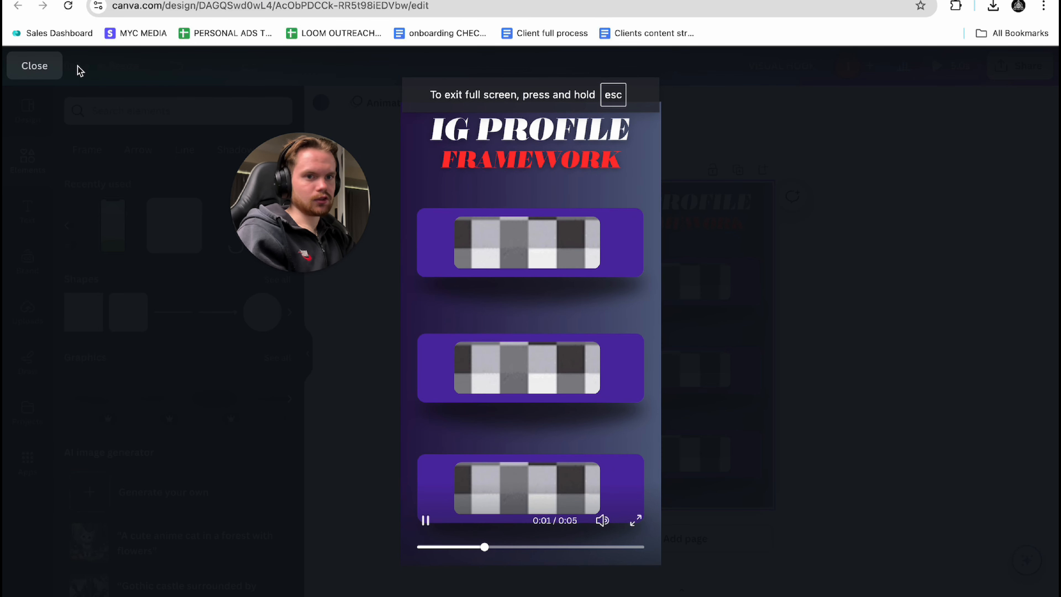
pyautogui.click(37, 66)
pyautogui.click(647, 278)
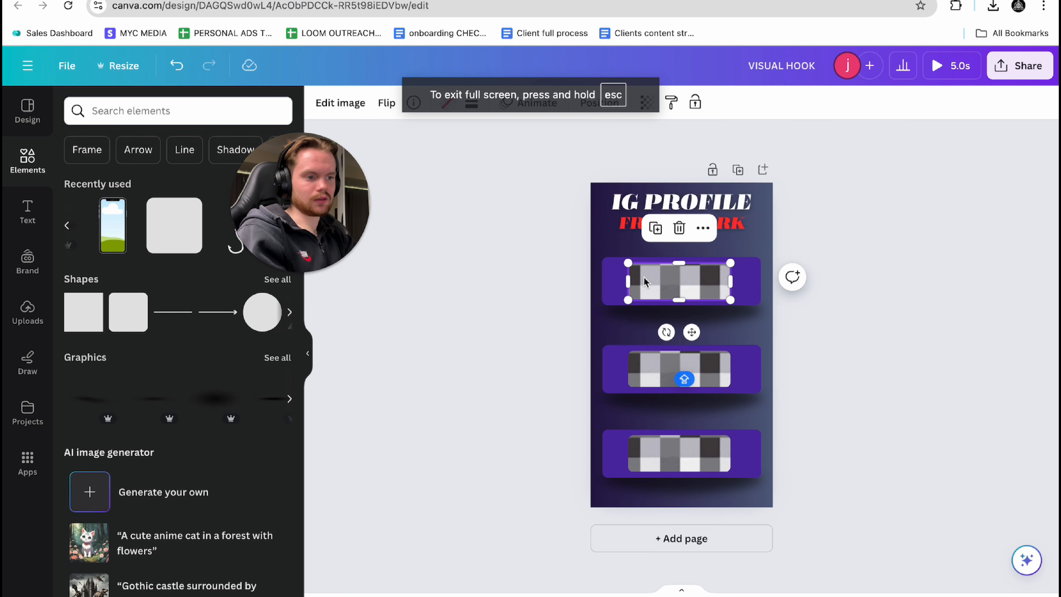
pyautogui.click(532, 103)
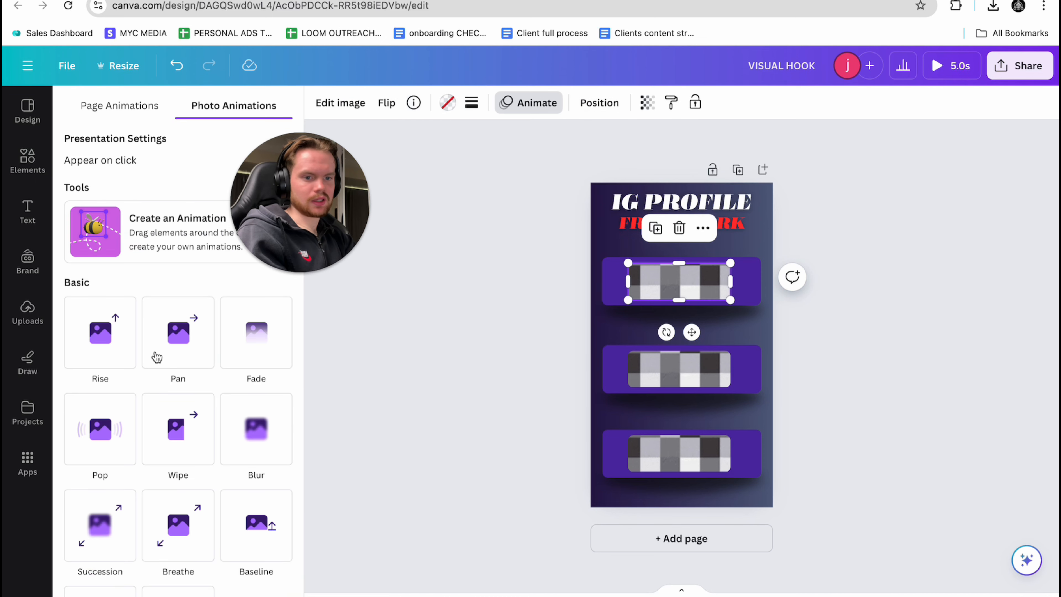
pyautogui.click(255, 331)
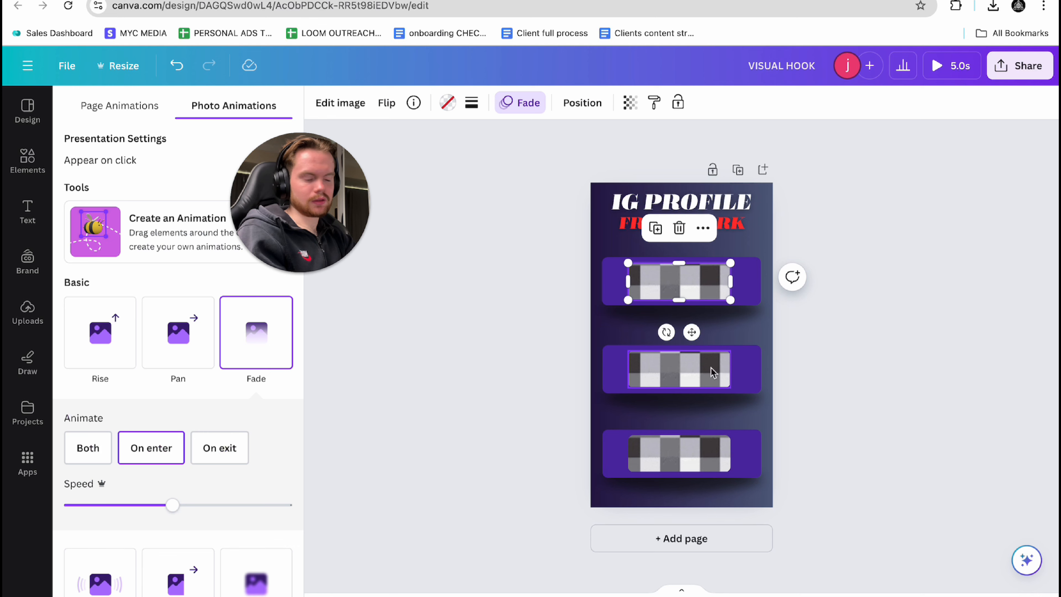
pyautogui.click(800, 373)
pyautogui.click(900, 370)
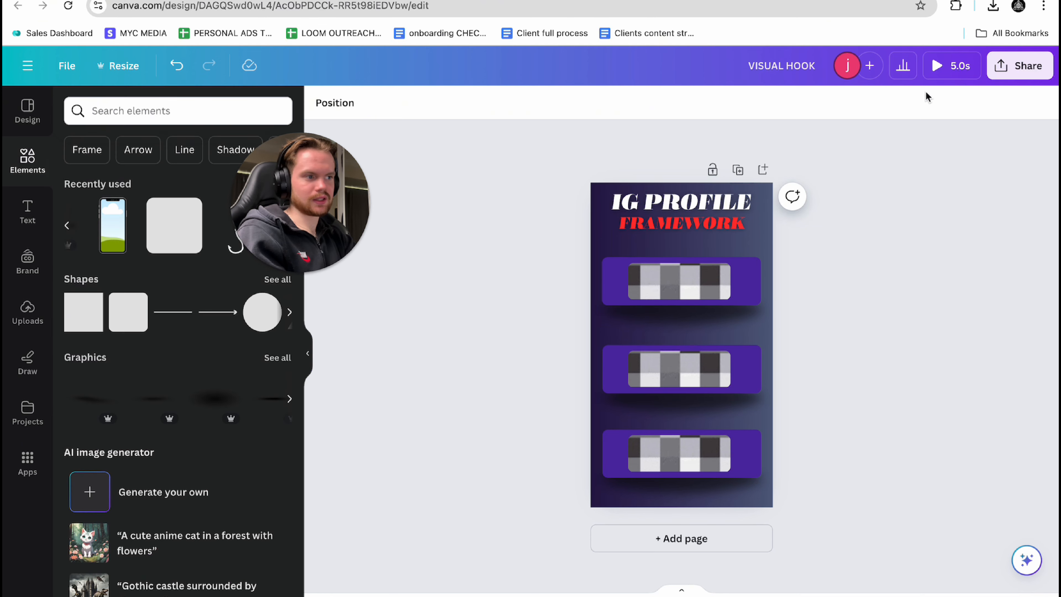
# - Play the page preview, skip to near its end, view it in full screen and close it
pyautogui.click(938, 69)
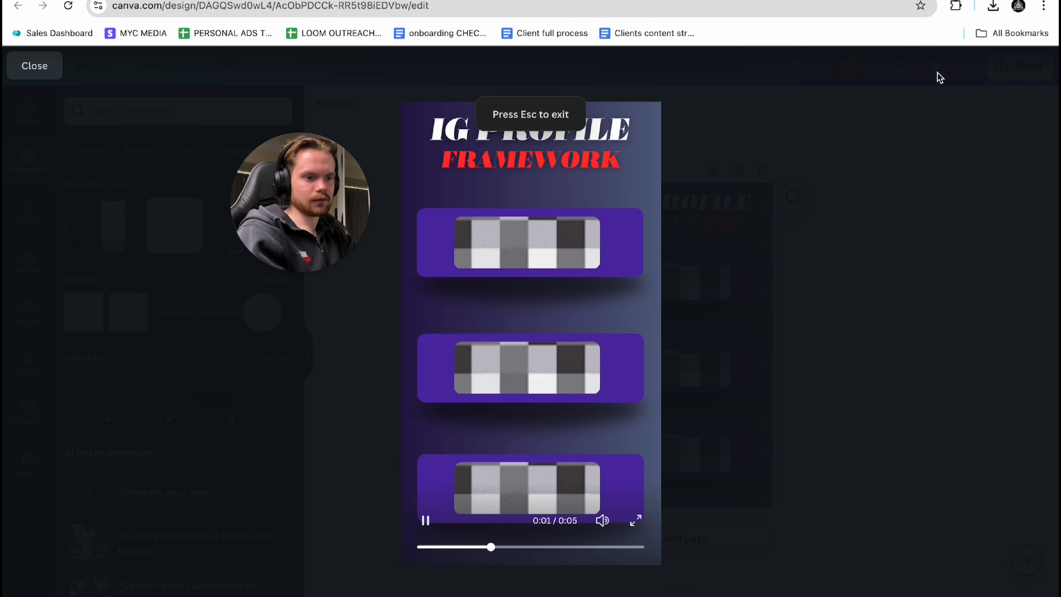
pyautogui.press('space')
pyautogui.click(635, 547)
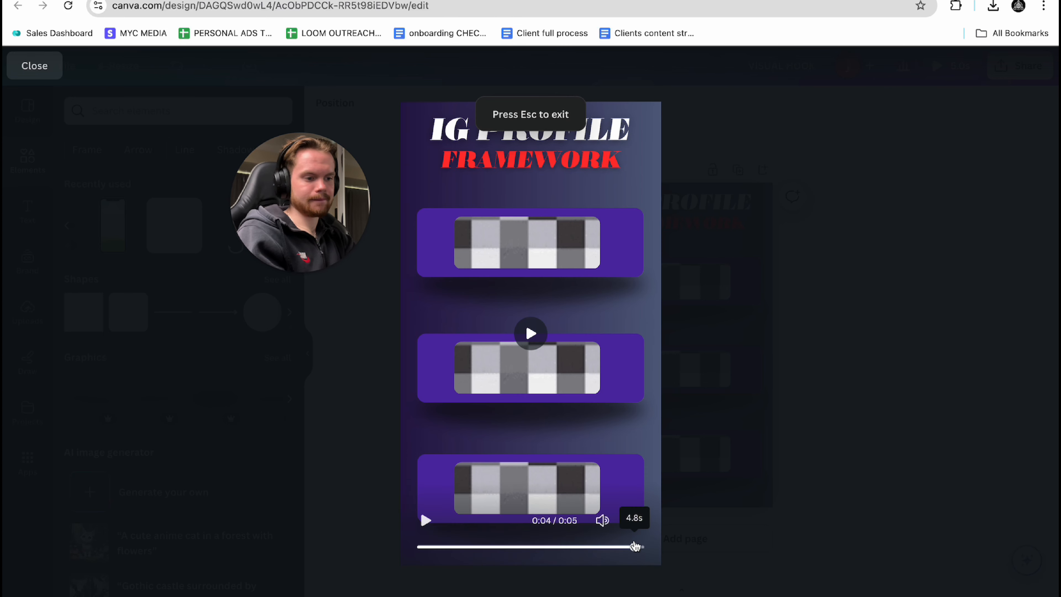
pyautogui.click(631, 521)
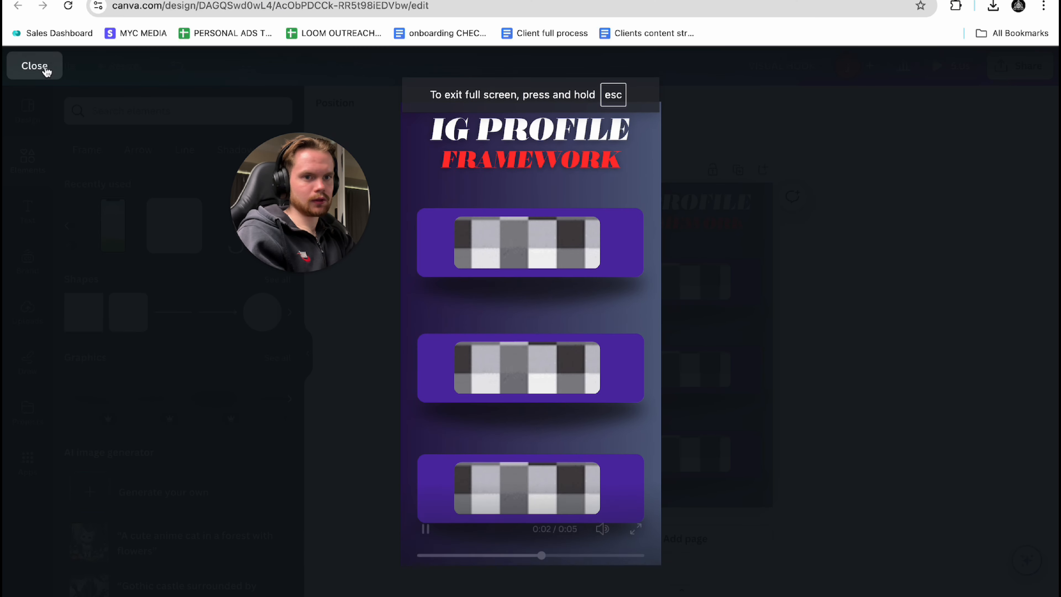
pyautogui.click(45, 69)
# - Apply the Fade animation on enter to the top purple box together with its pixelated strip
pyautogui.moveTo(611, 250); pyautogui.dragTo(655, 282)
pyautogui.click(883, 103)
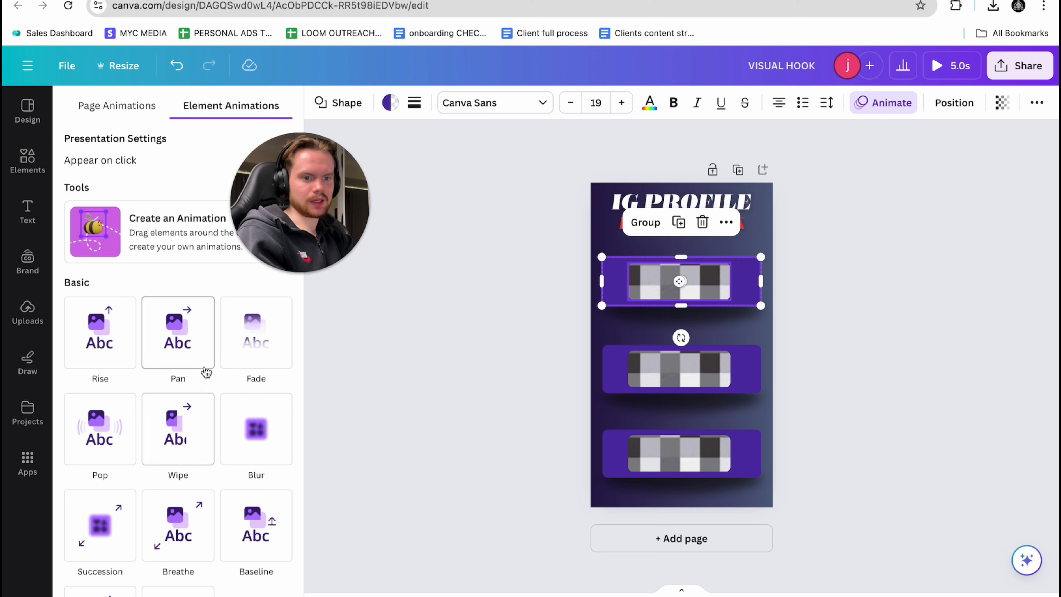
pyautogui.click(260, 359)
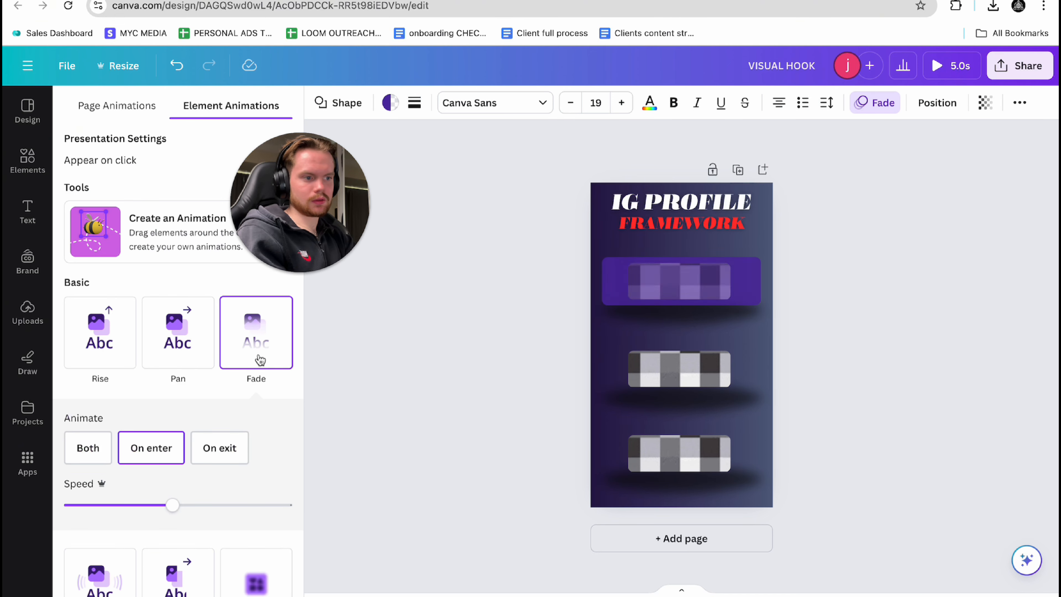
# - Animate the middle box and its strip with Wipe, and the bottom box and its strip with Succession, both on enter
pyautogui.click(632, 355)
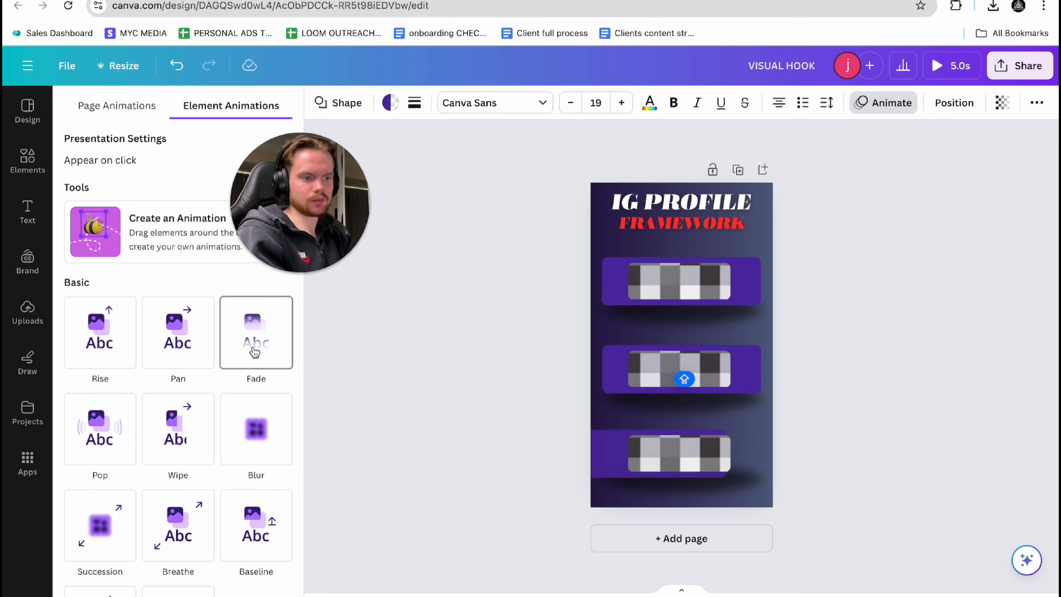
pyautogui.click(180, 438)
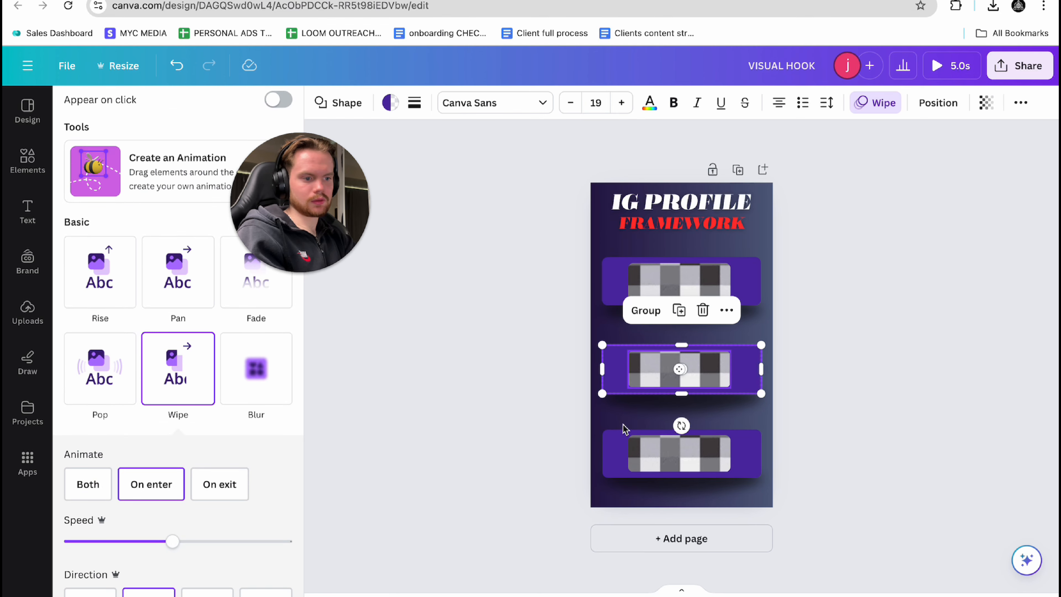
pyautogui.click(633, 443)
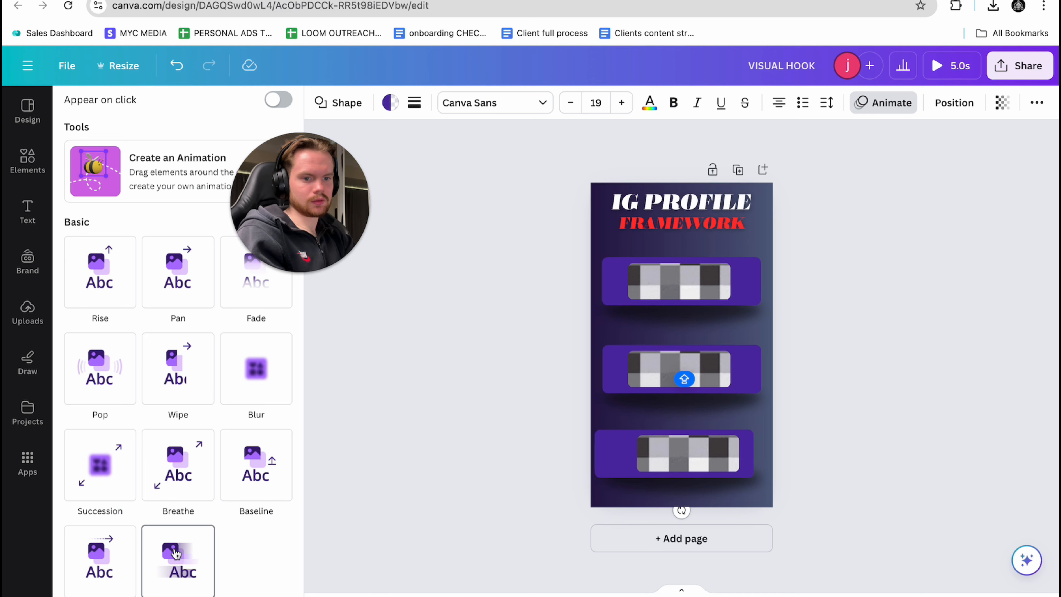
pyautogui.click(100, 457)
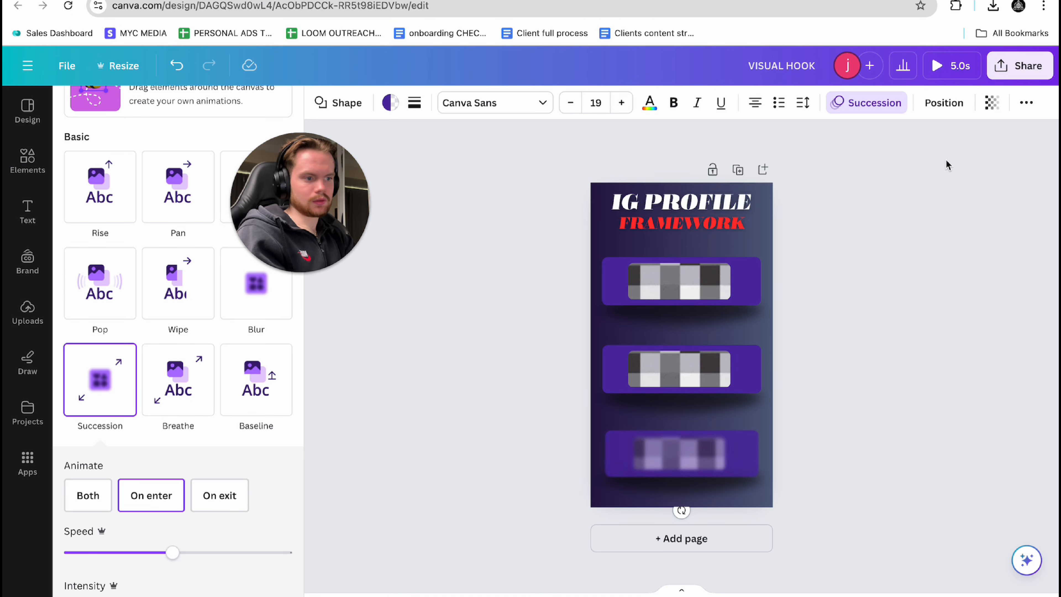
# - Play the page preview twice, each time in full screen, to check the entrance animations of the three boxes
pyautogui.click(953, 73)
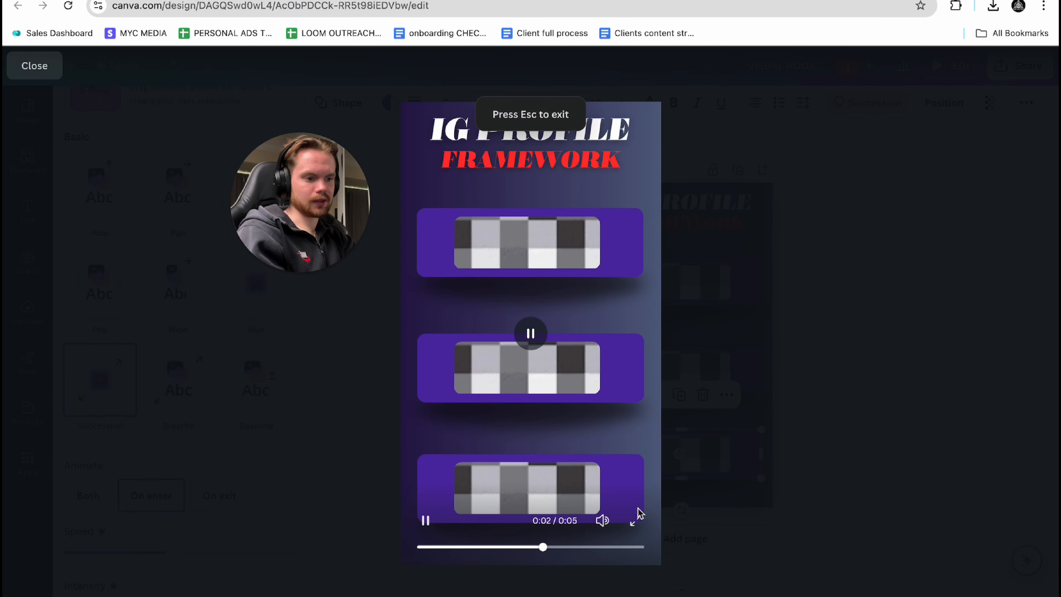
pyautogui.click(635, 518)
pyautogui.click(1041, 593)
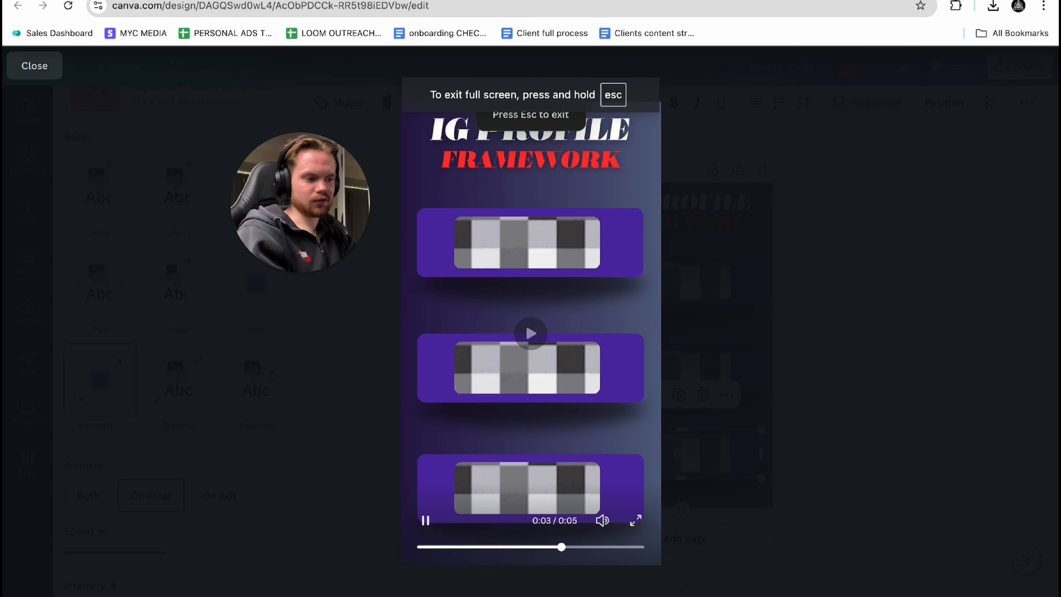
pyautogui.click(40, 74)
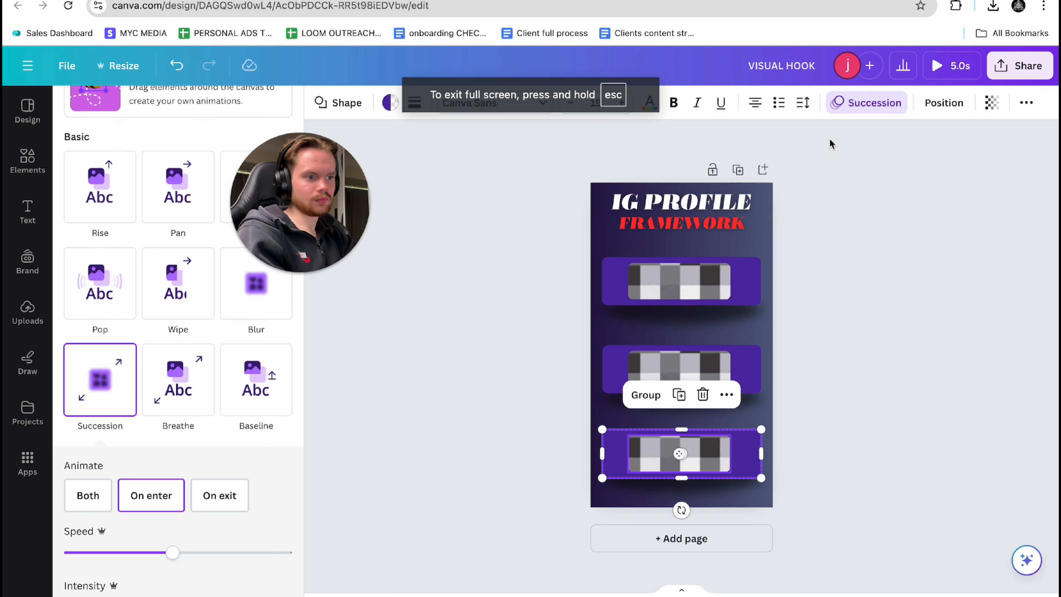
pyautogui.click(955, 70)
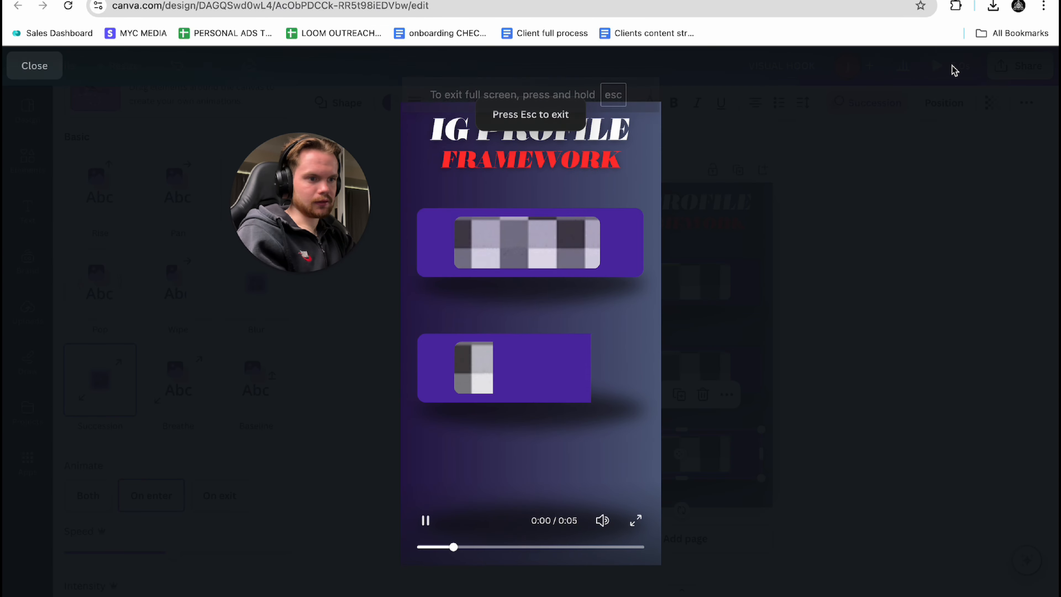
pyautogui.click(636, 522)
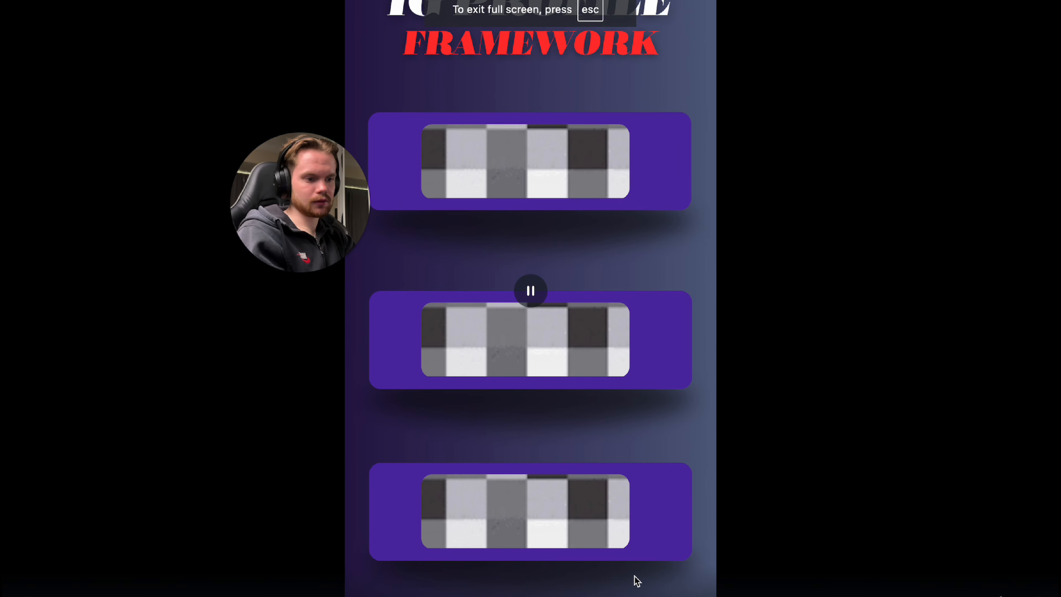
pyautogui.click(712, 565)
pyautogui.press('Escape')
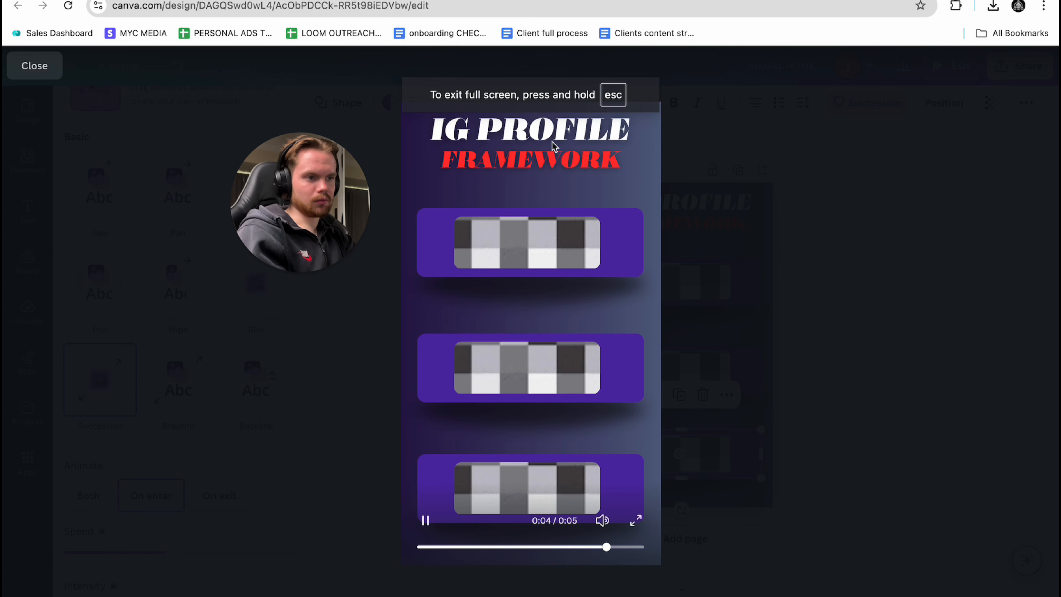
pyautogui.click(34, 69)
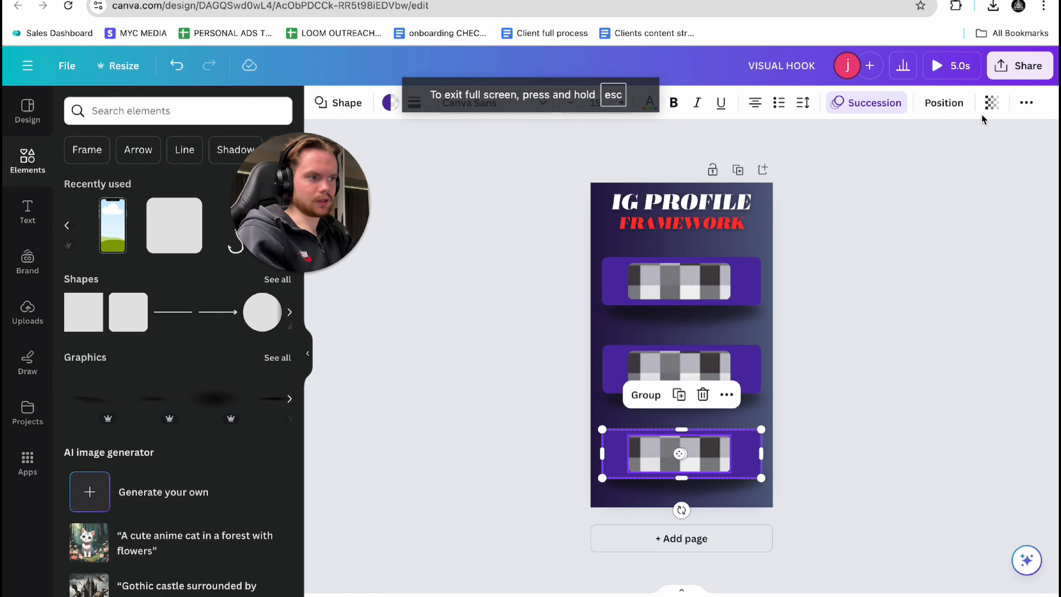
# - Download the VISUAL HOOK design as a 1080p MP4 video
pyautogui.click(1019, 66)
pyautogui.click(825, 435)
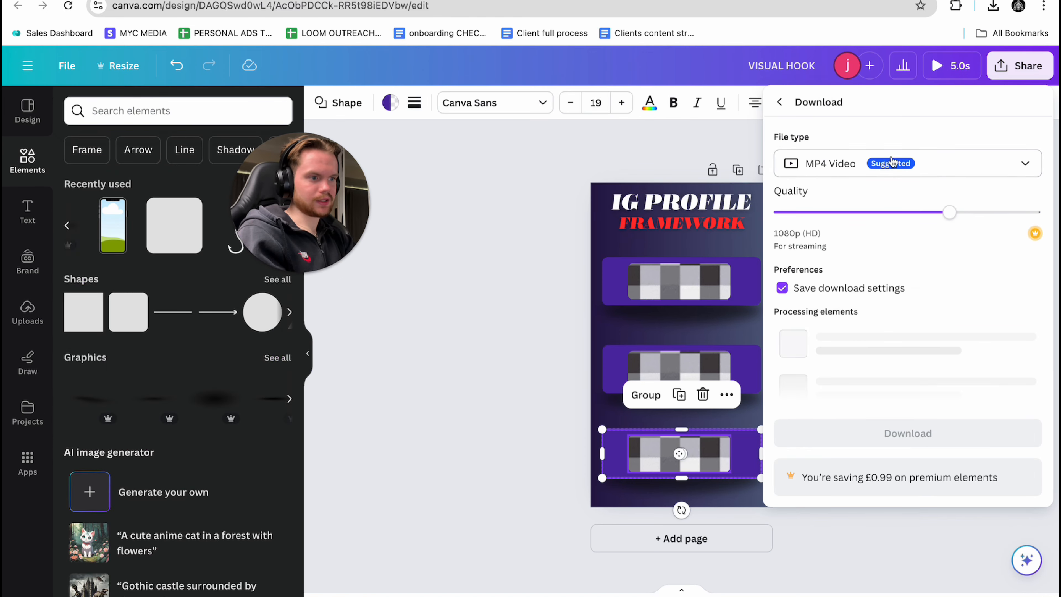
pyautogui.click(897, 322)
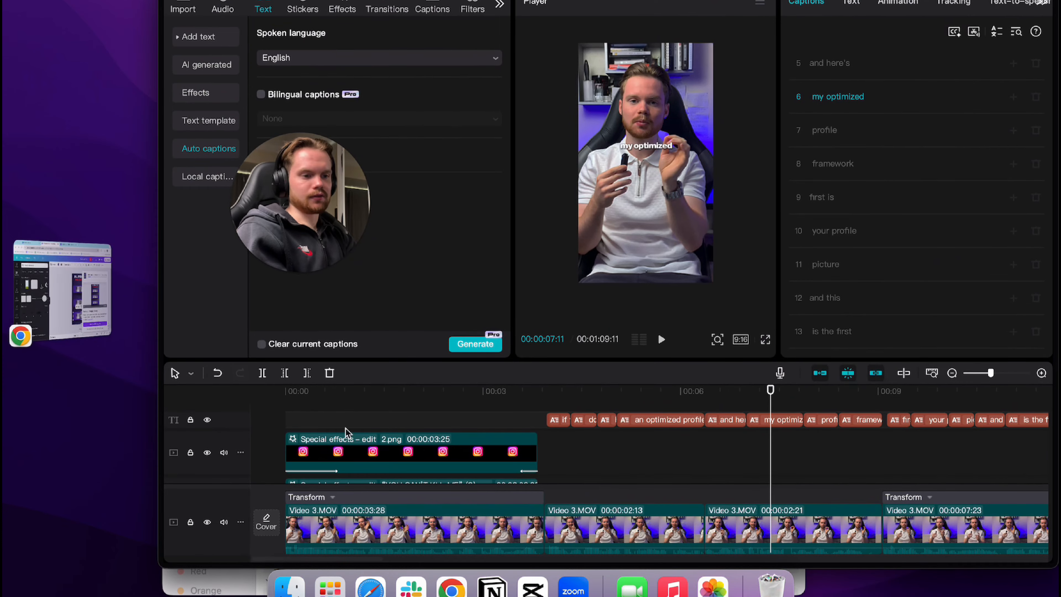
pyautogui.press('alt+super+l')
pyautogui.scroll(2, 318, 398)
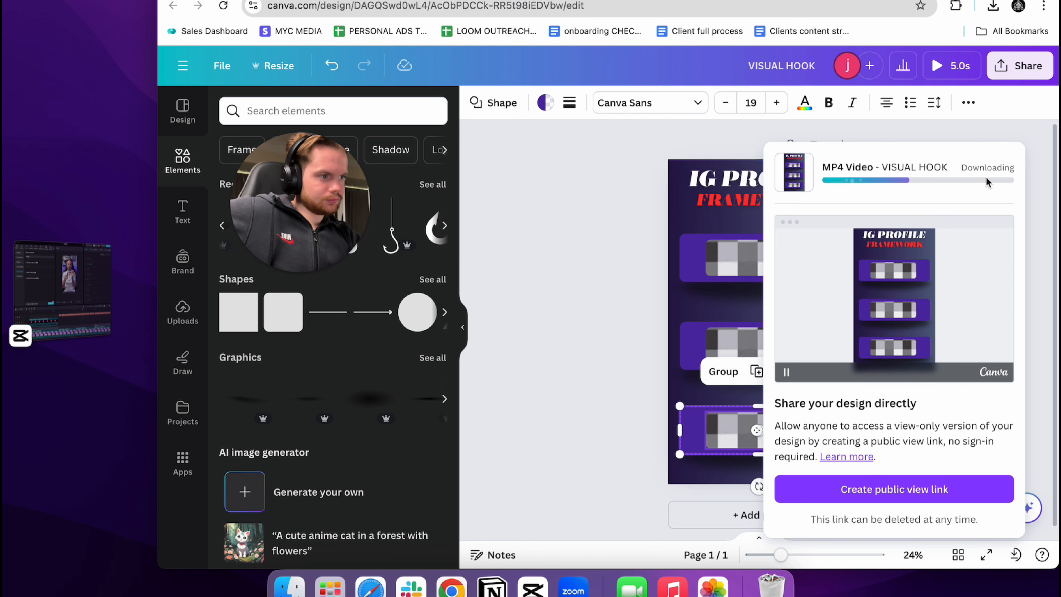
# - Move the FRAMEWORK and IG PROFILE titles slightly down towards the top purple box, keeping them centred, and open the sharing options
pyautogui.click(699, 135)
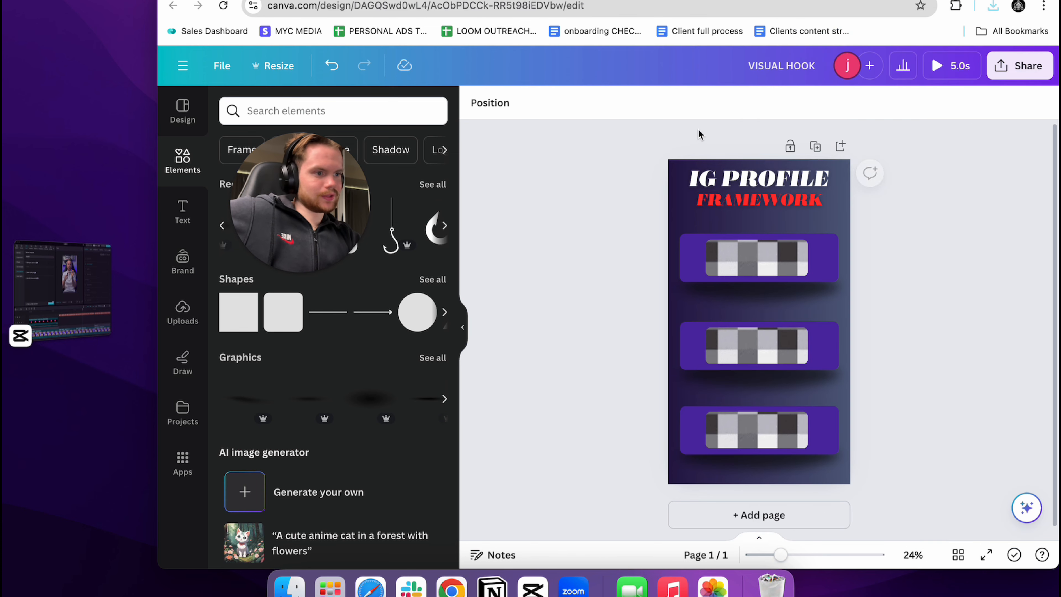
pyautogui.scroll(5, 755, 184)
pyautogui.moveTo(756, 218); pyautogui.dragTo(756, 236)
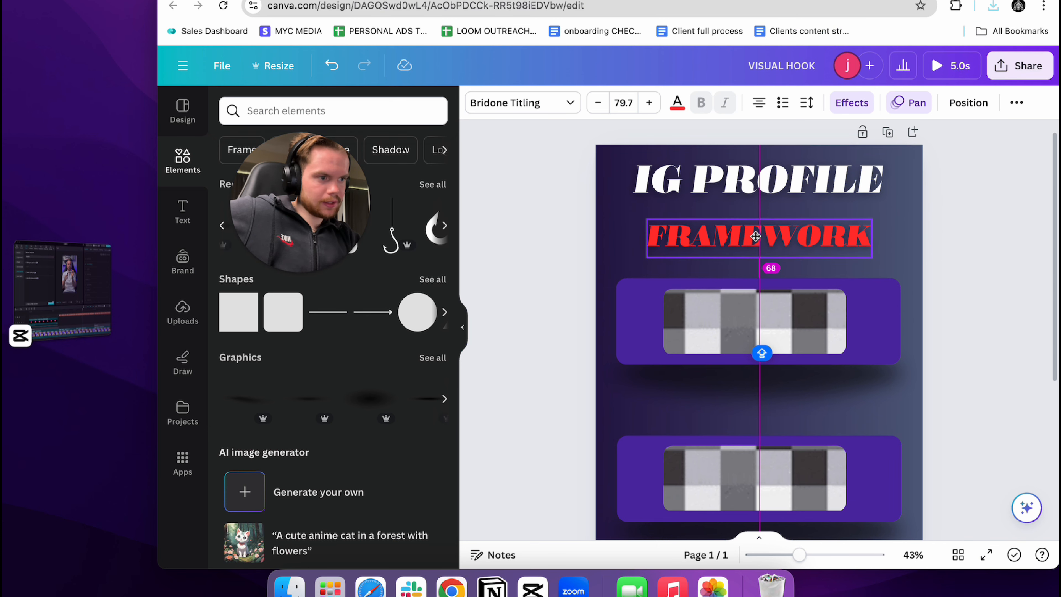
pyautogui.moveTo(774, 171); pyautogui.dragTo(767, 186)
pyautogui.click(540, 249)
pyautogui.scroll(-5, 540, 249)
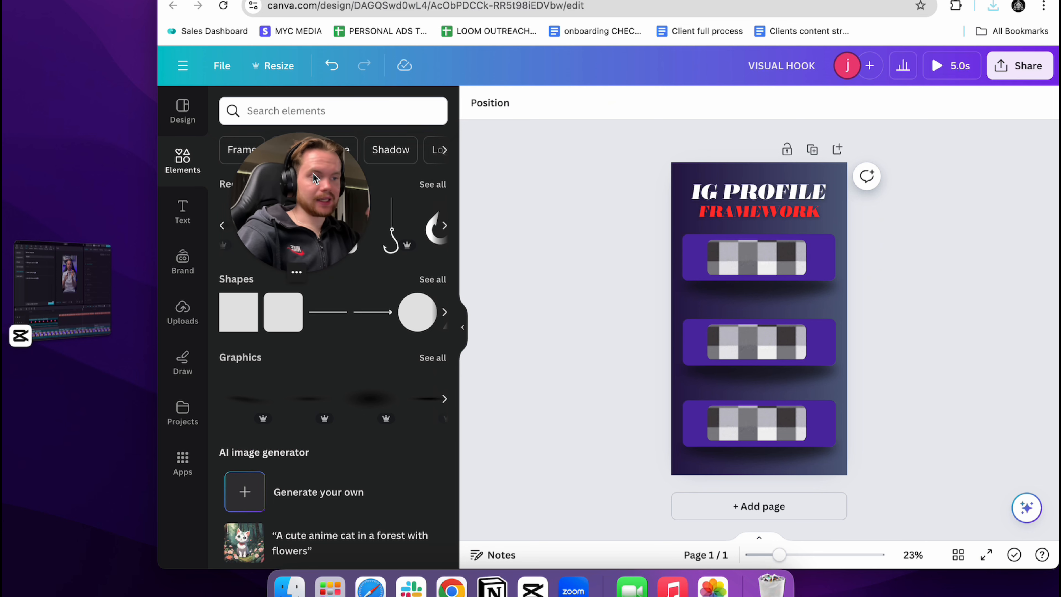
pyautogui.click(1029, 65)
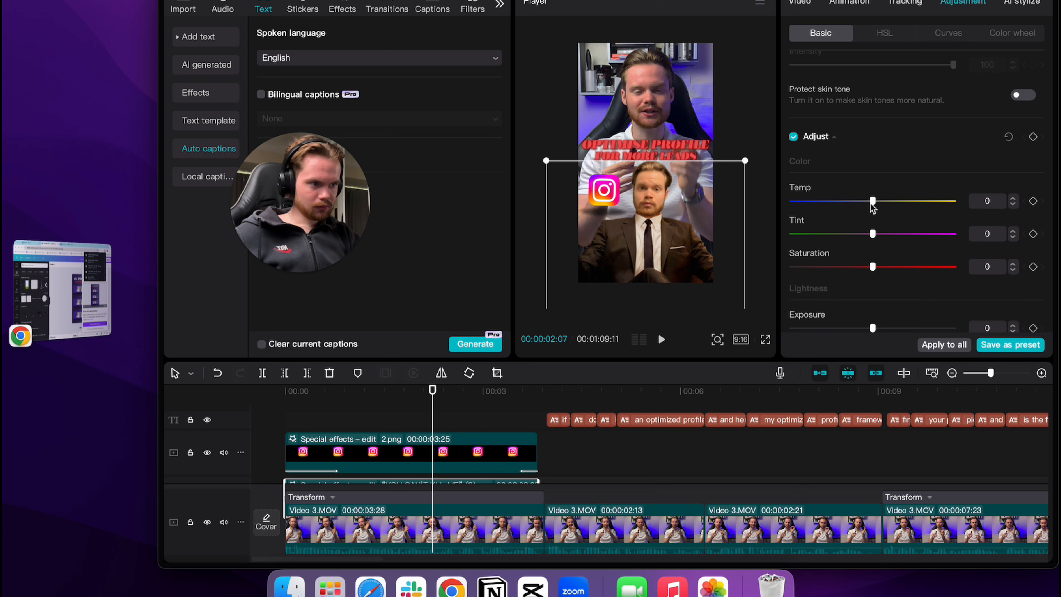
# - In CapCut, set the suited-man overlay's temperature to -14, contrast to -9 and exposure to -6
pyautogui.moveTo(871, 249); pyautogui.dragTo(850, 251)
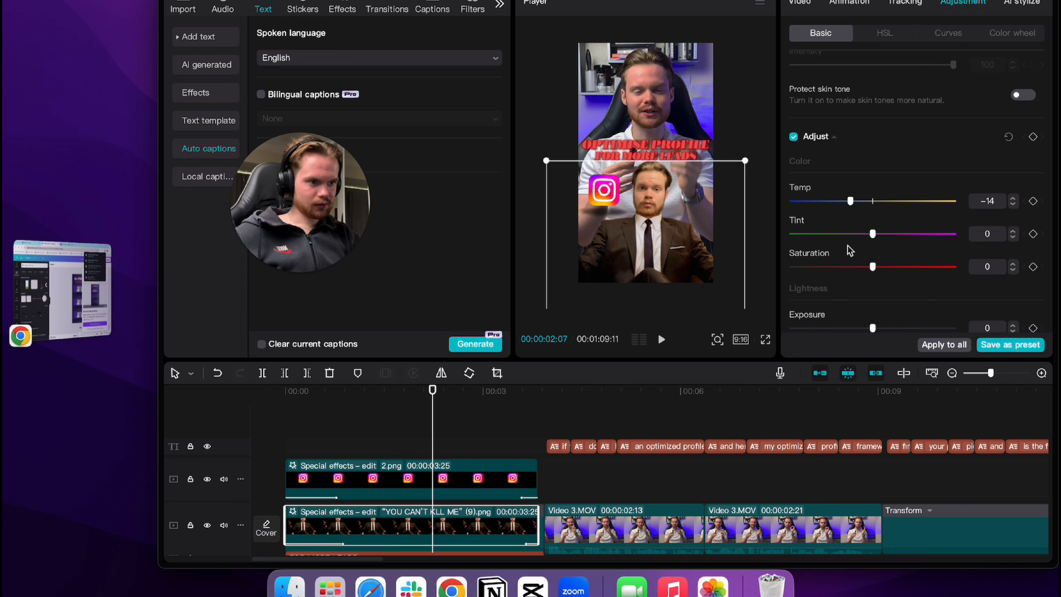
pyautogui.scroll(-3, 851, 251)
pyautogui.moveTo(872, 251); pyautogui.dragTo(858, 251)
pyautogui.moveTo(872, 218); pyautogui.dragTo(864, 218)
pyautogui.scroll(-1, 863, 218)
pyautogui.scroll(-1, 244, 480)
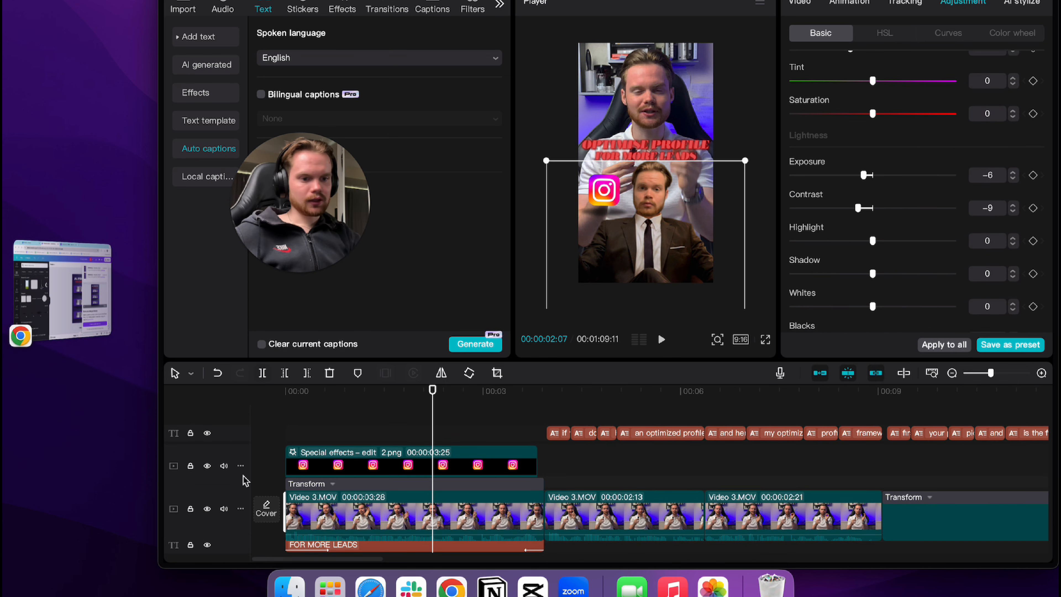
# - Show the imported media and place the playhead at 00:00:06:29, on the "my optimized" caption
pyautogui.click(184, 12)
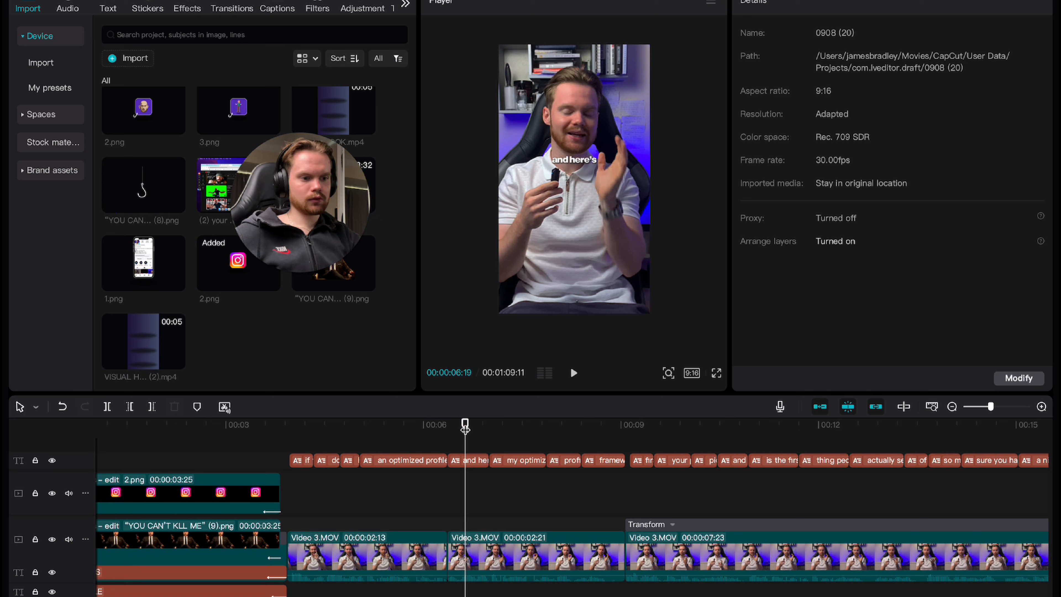
pyautogui.click(487, 424)
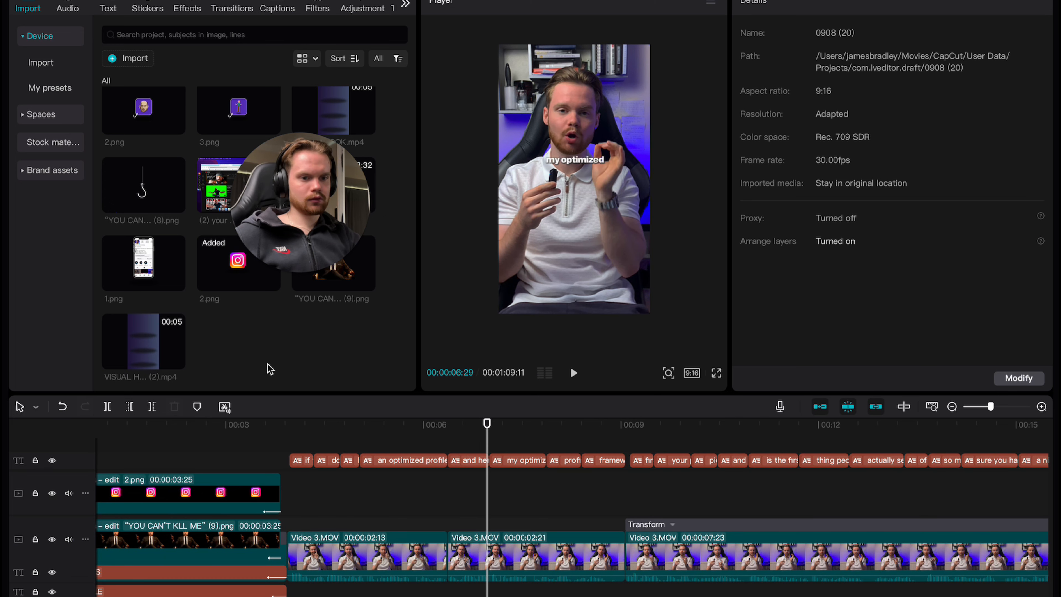
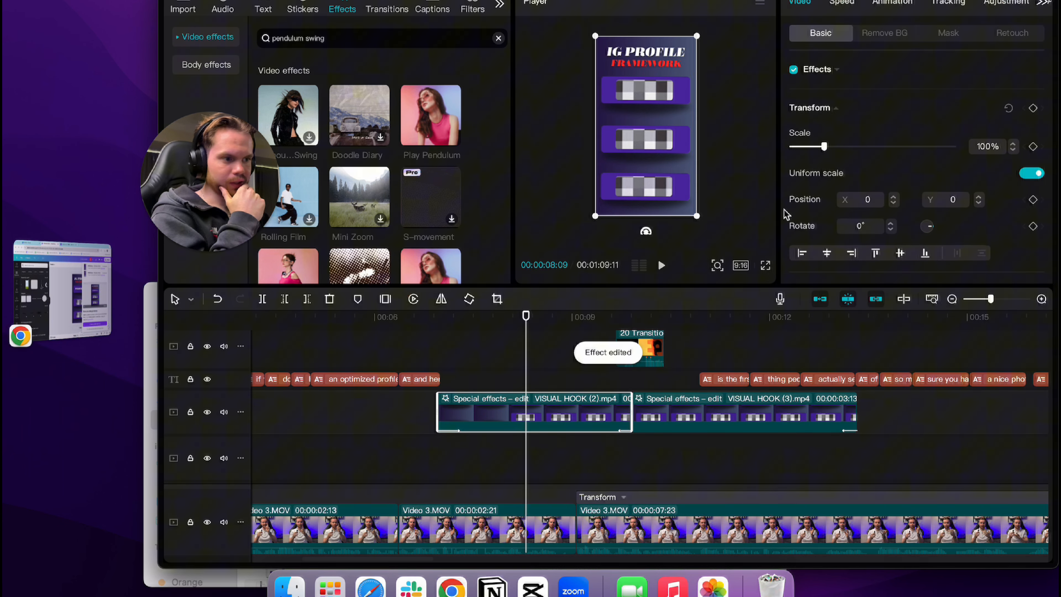
# - Set the entrance animation duration of the VISUAL HOOK (2).mp4 clip to 0.5 s
pyautogui.click(891, 5)
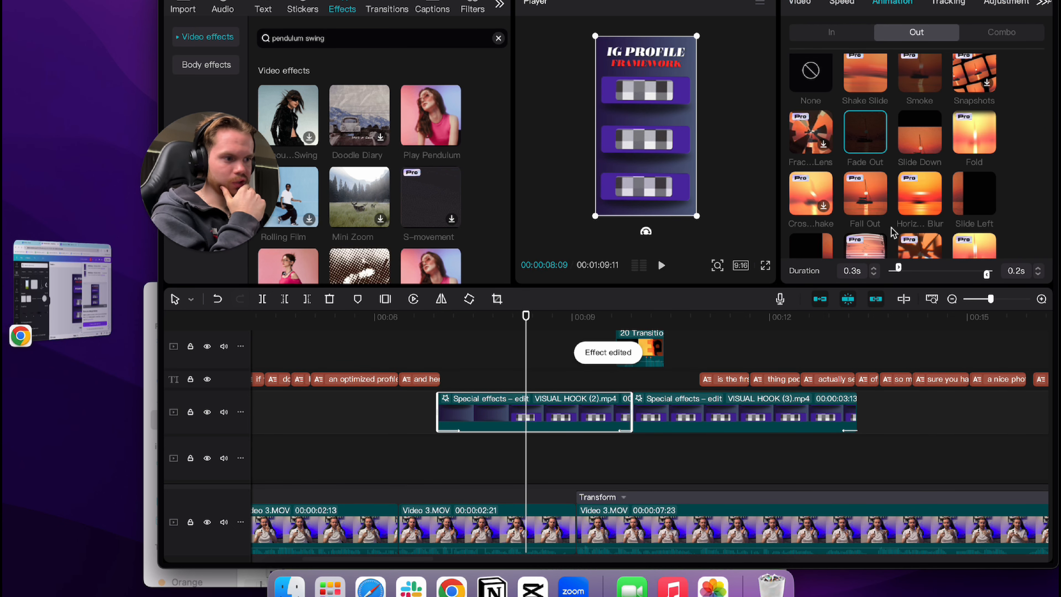
pyautogui.moveTo(898, 268); pyautogui.dragTo(908, 271)
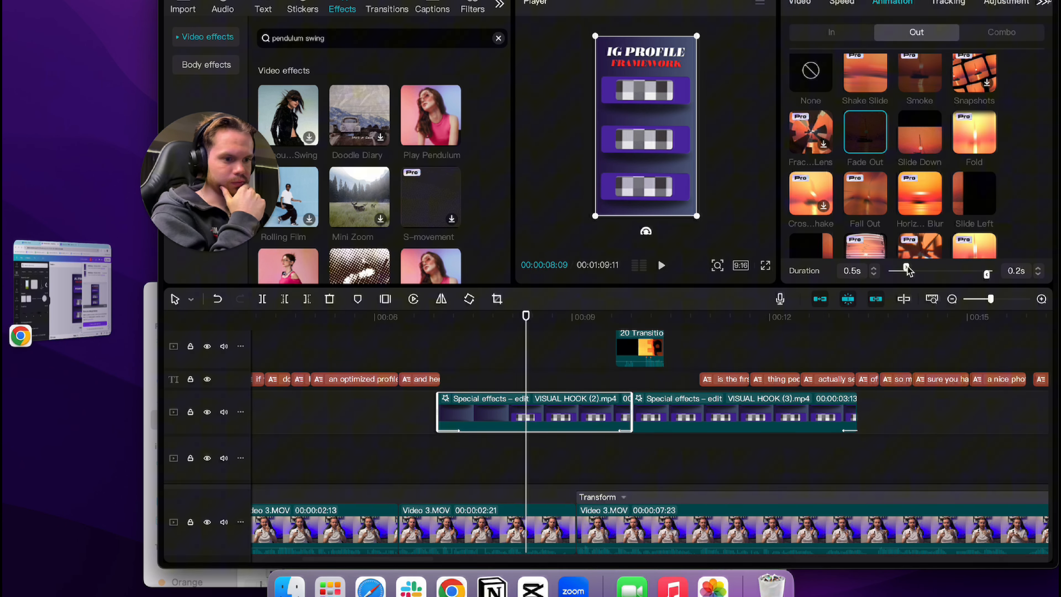
# - Preview the VISUAL HOOK clips and the transition between them in full screen, then leave the preview
pyautogui.click(764, 267)
pyautogui.click(485, 507)
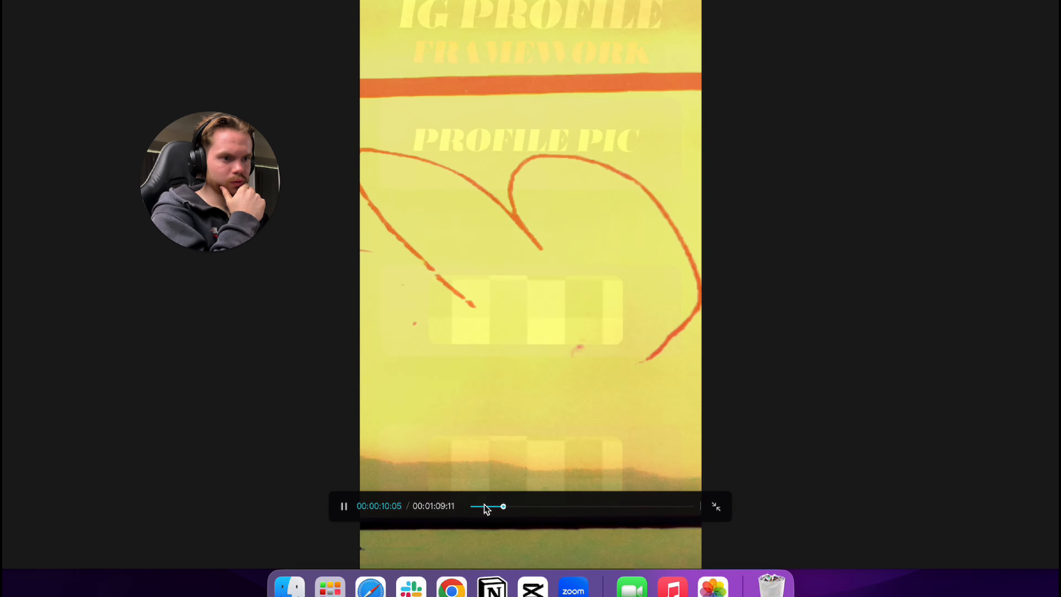
pyautogui.press('space')
pyautogui.press('Escape')
# - Delete the captions between "is the first" and "actually" that overlap the VISUAL HOOK (3).mp4 clip, and play the section
pyautogui.click(773, 379)
pyautogui.press('Delete')
pyautogui.click(816, 376)
pyautogui.press('Delete')
pyautogui.press('space')
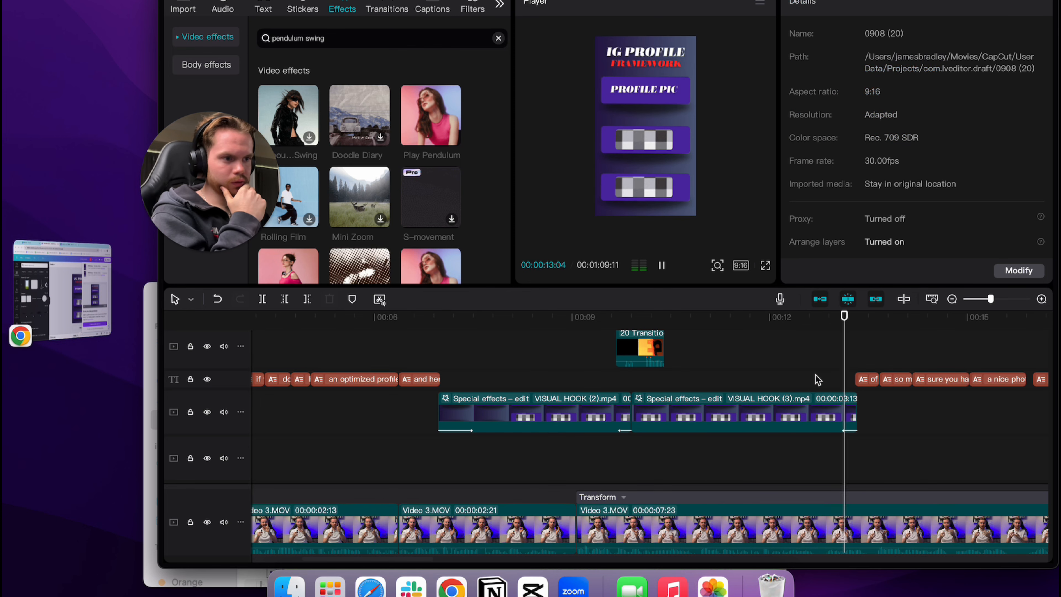
pyautogui.hscroll(3, 817, 379)
pyautogui.scroll(-1, 817, 379)
pyautogui.press('space')
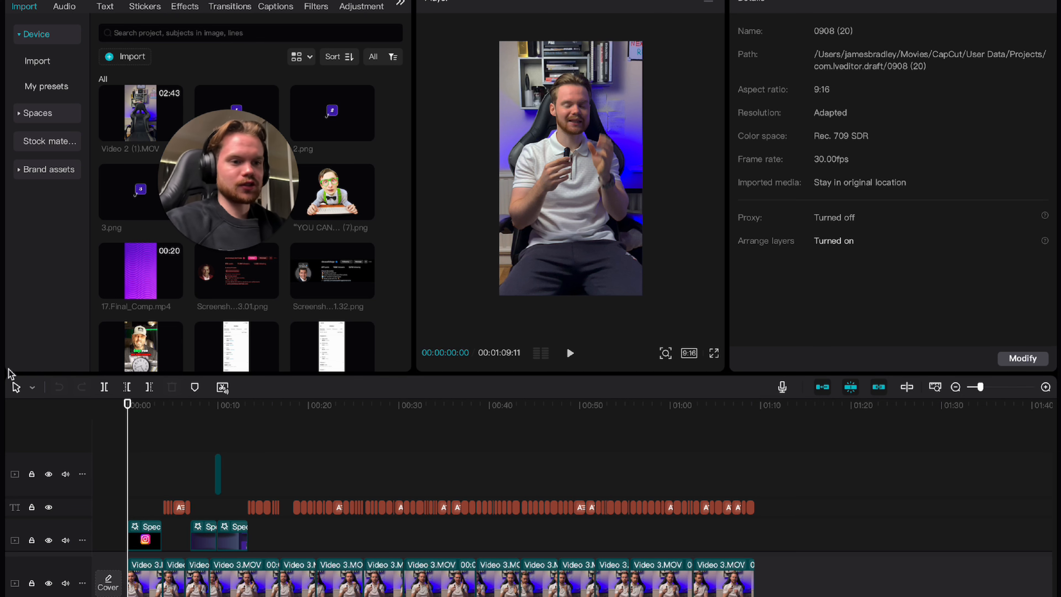
# - Play the edited reel from the start in full screen
pyautogui.scroll(-2, 306, 463)
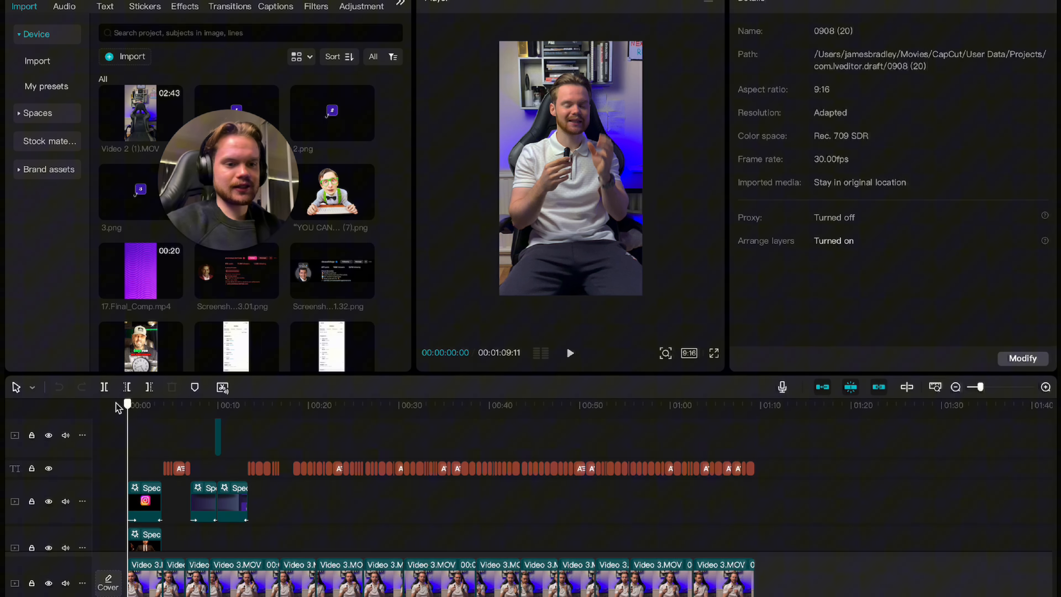
pyautogui.click(714, 354)
pyautogui.press('space')
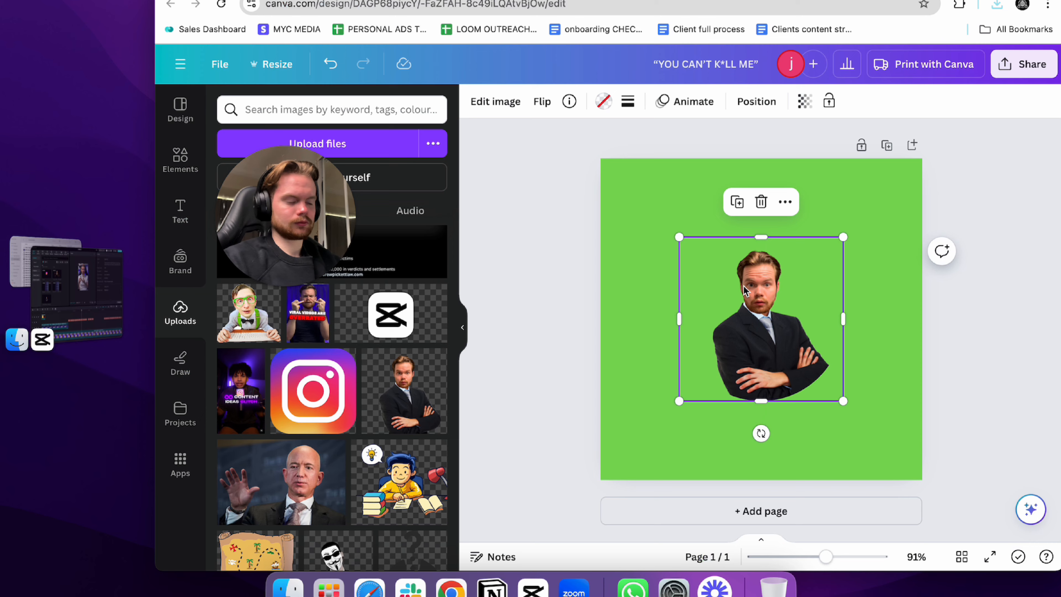
# - In Canva, delete the suited-man cutout and its circular frame from the green page, and switch back to CapCut
pyautogui.press('BackSpace')
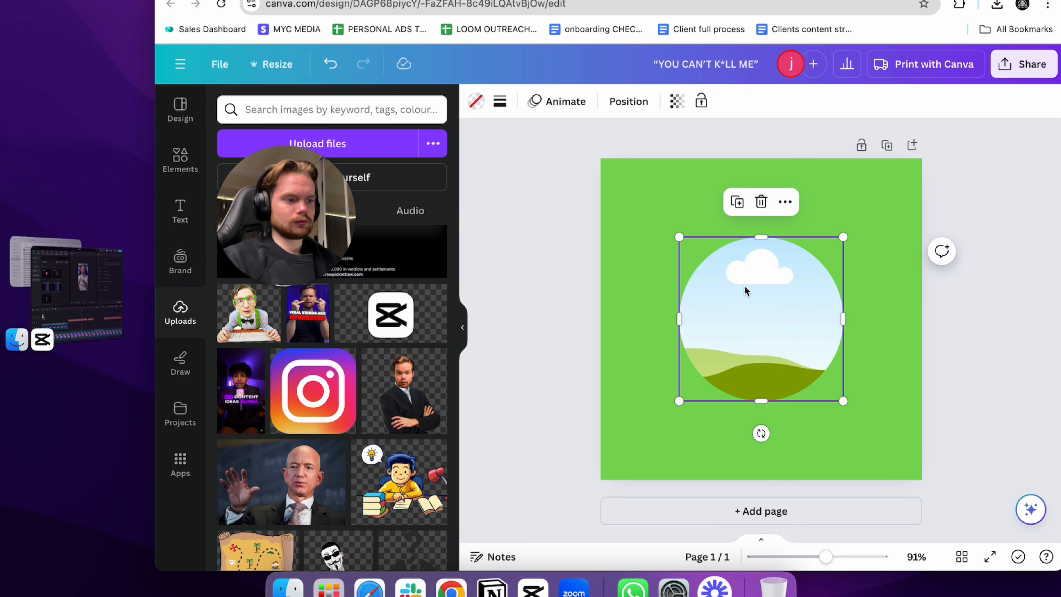
pyautogui.press('BackSpace')
pyautogui.click(63, 299)
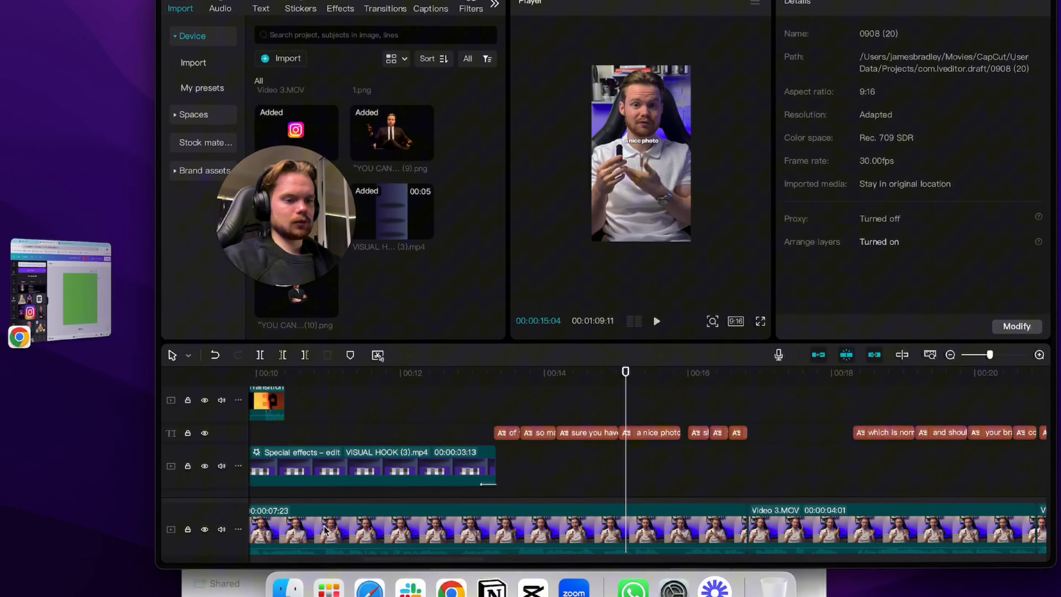
# - Place the smiling-man image "YOU CAN'T KLL ME" (11).png on the overlay track near the "sure you have" caption
pyautogui.click(287, 588)
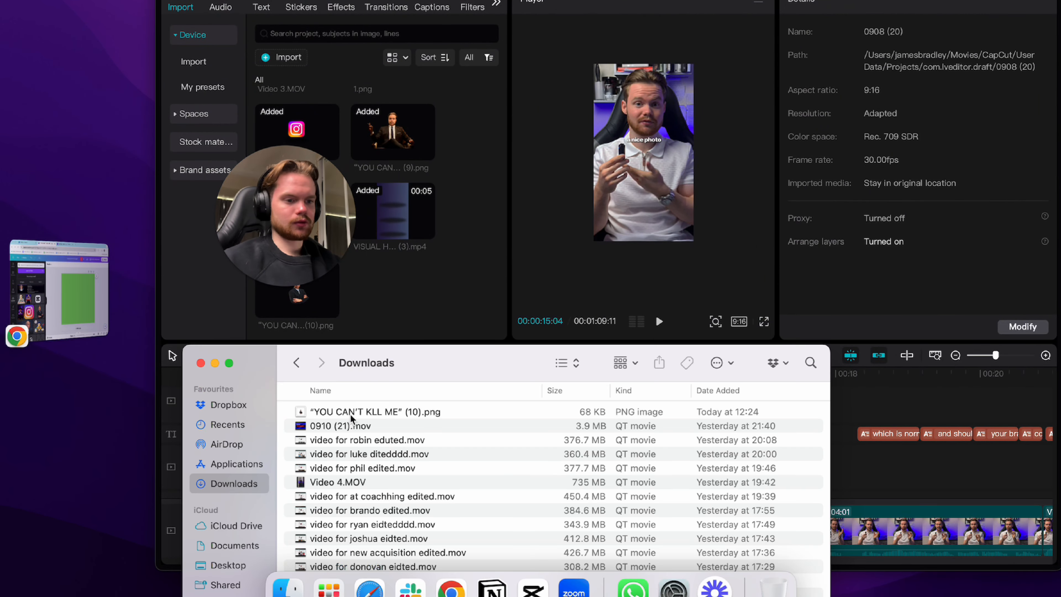
pyautogui.moveTo(356, 411); pyautogui.dragTo(577, 459)
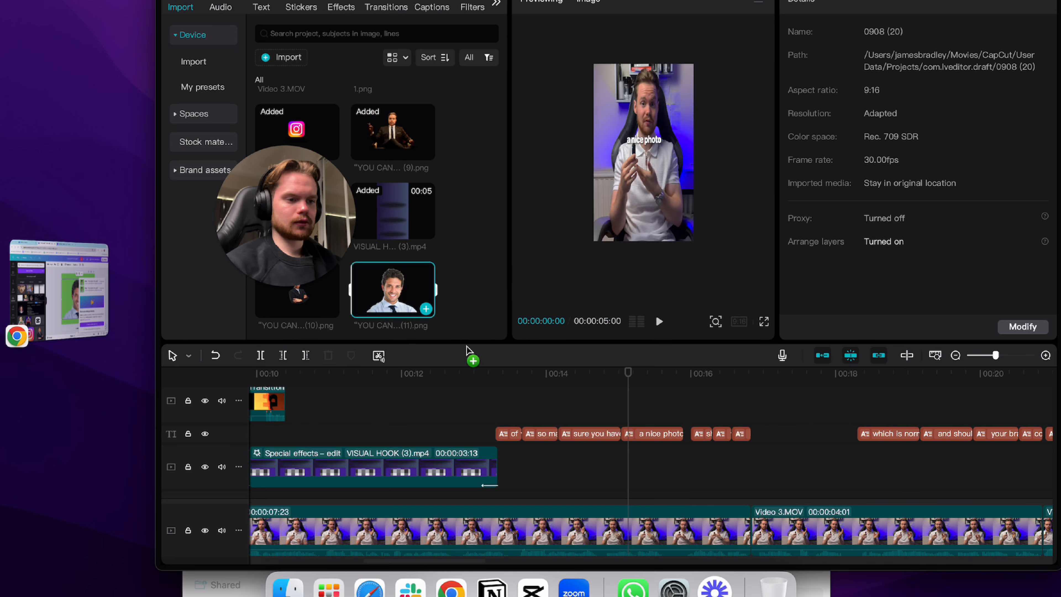
pyautogui.click(547, 381)
pyautogui.press('space')
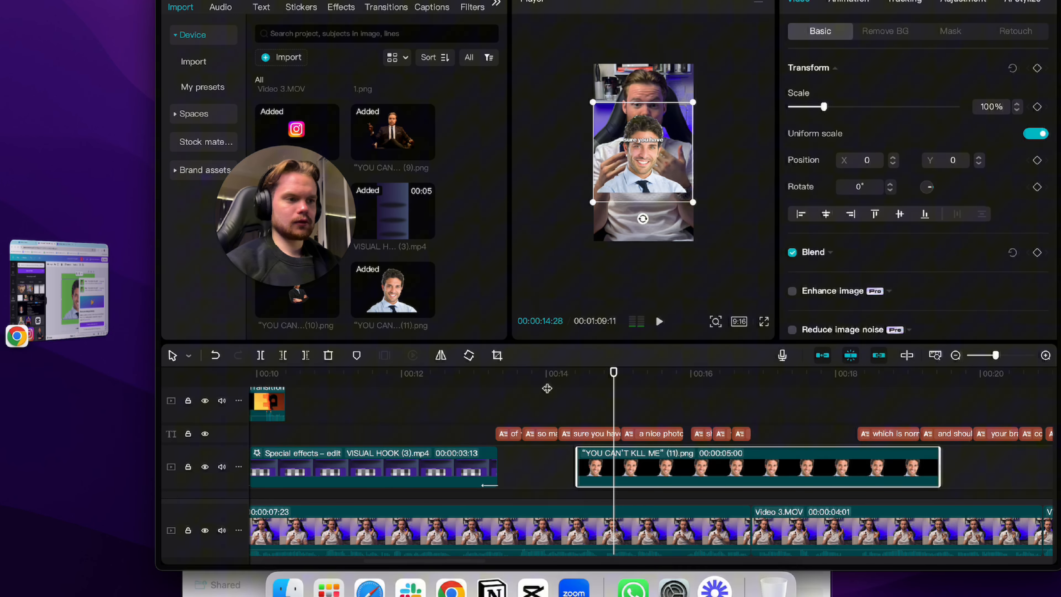
# - Start the smiling-man overlay at 00:00:15:08, scale it to 120% and position it at about X -448, Y -952
pyautogui.press('space')
pyautogui.moveTo(605, 464); pyautogui.dragTo(666, 465)
pyautogui.moveTo(693, 202); pyautogui.dragTo(703, 212)
pyautogui.moveTo(647, 156); pyautogui.dragTo(625, 201)
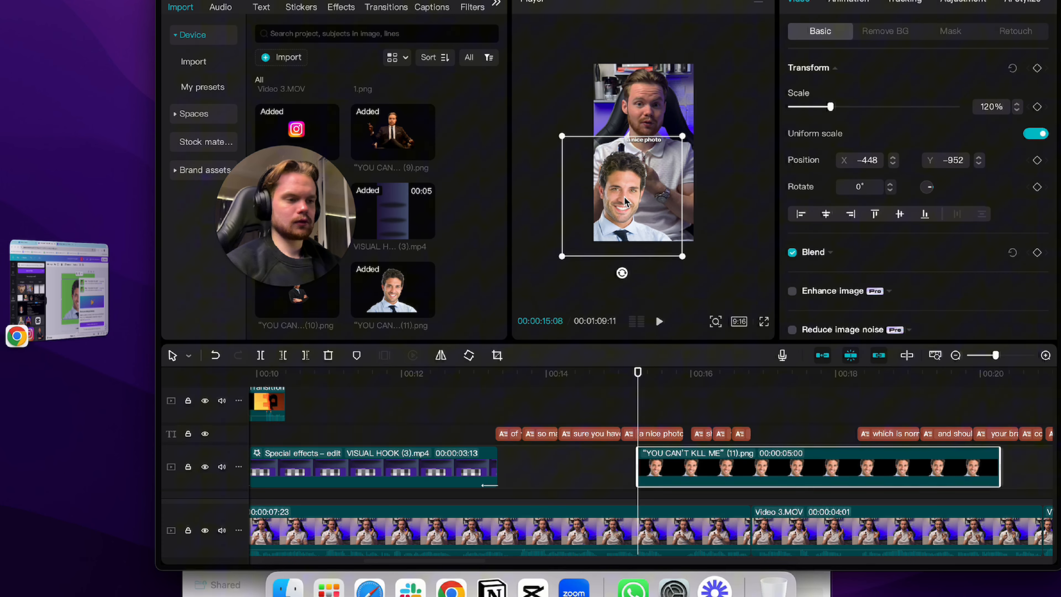
pyautogui.click(58, 288)
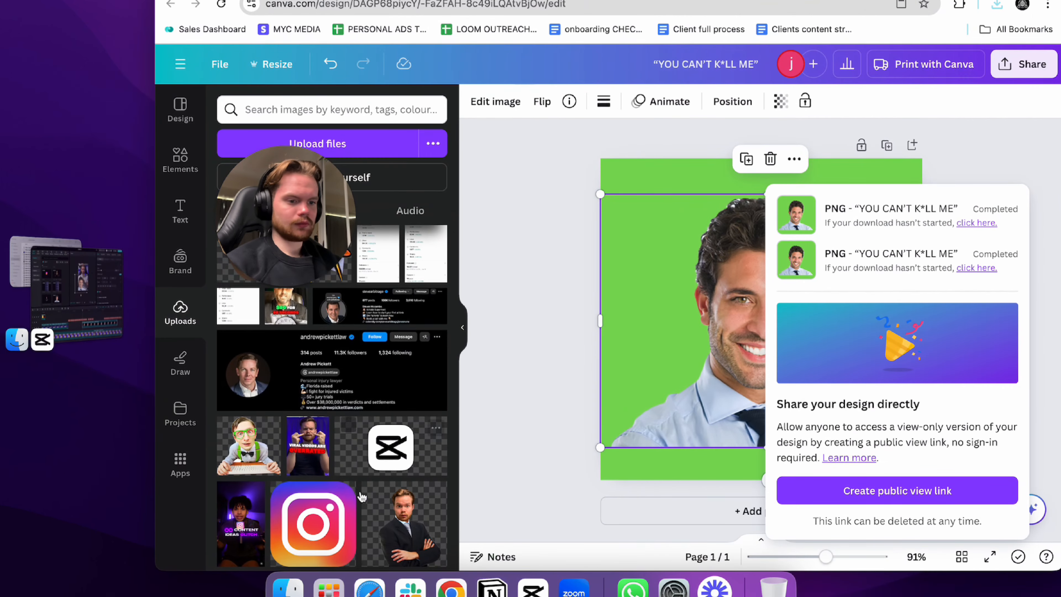
pyautogui.click(325, 504)
pyautogui.click(323, 501)
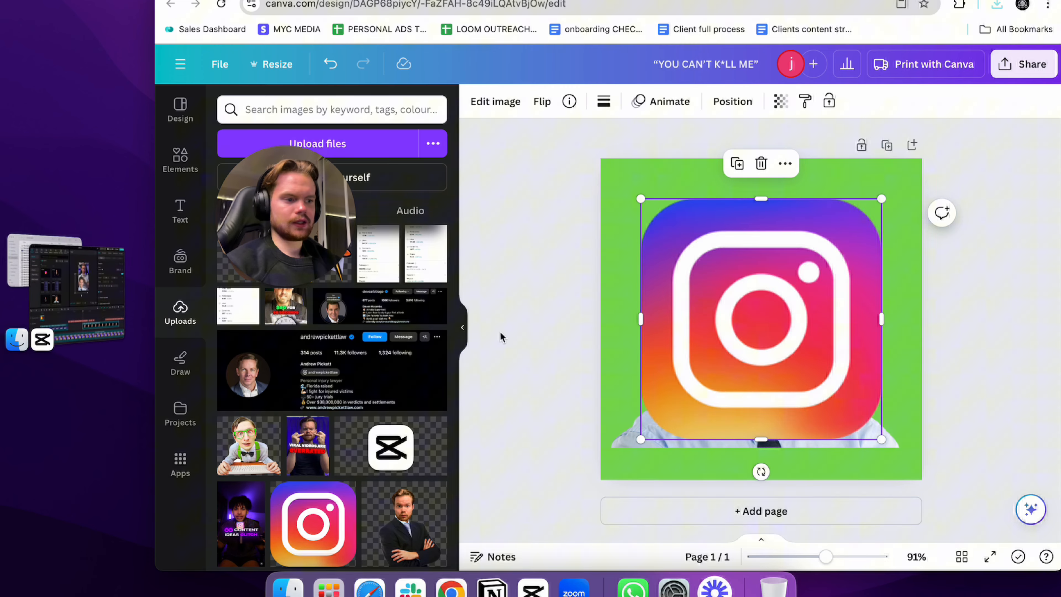
pyautogui.press('Delete')
pyautogui.click(94, 294)
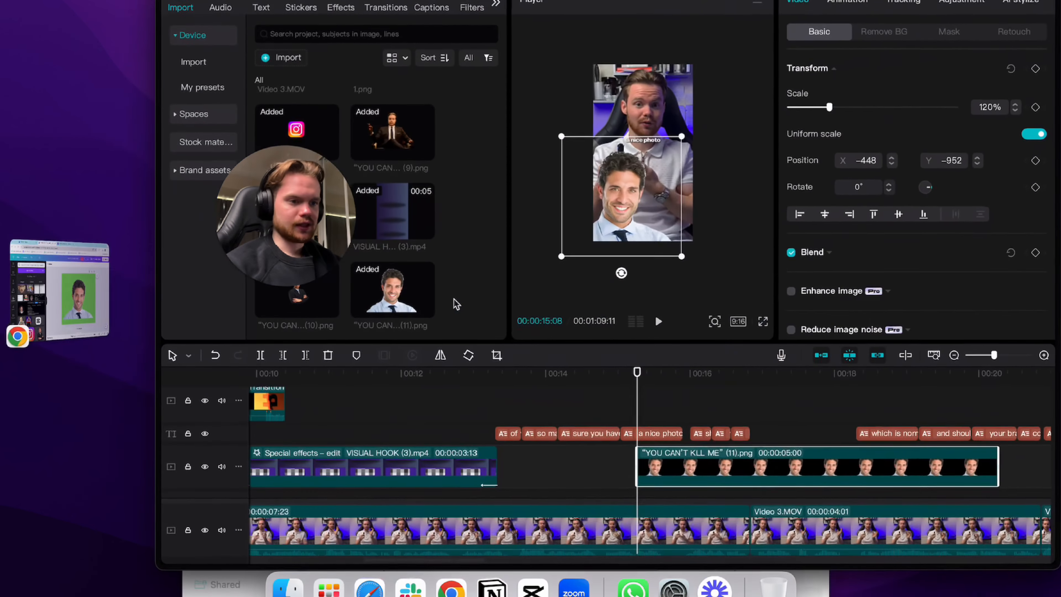
# - Add the Instagram logo 2.png just after the smiling-man clip starts, and position it beside the man in the frame
pyautogui.moveTo(312, 136); pyautogui.dragTo(652, 414)
pyautogui.press('space')
pyautogui.press('space')
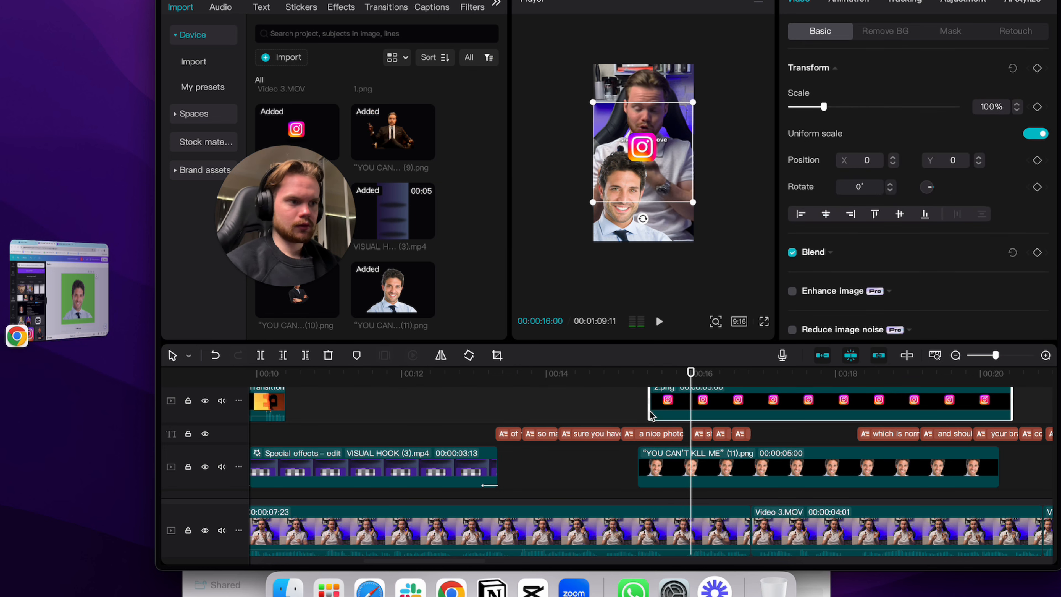
pyautogui.moveTo(652, 189); pyautogui.dragTo(681, 233)
pyautogui.moveTo(690, 372)
pyautogui.mouseDown()
pyautogui.moveTo(633, 373)
pyautogui.moveTo(674, 372)
pyautogui.mouseUp()
# - Give the smiling-man clip a slide-up entrance animation and show the exit animations
pyautogui.click(683, 482)
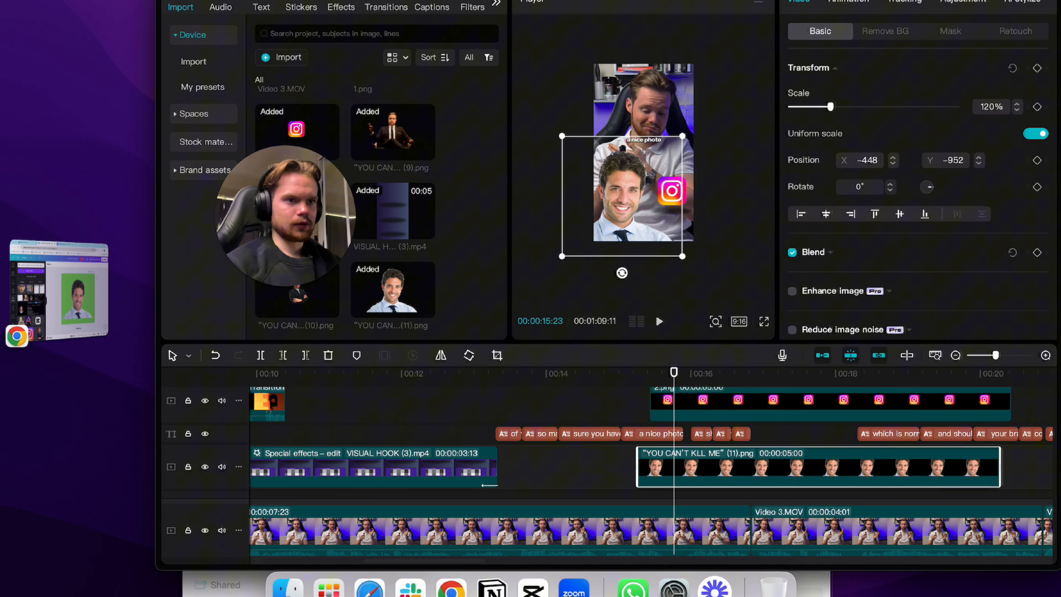
pyautogui.press('ctrl+super+f')
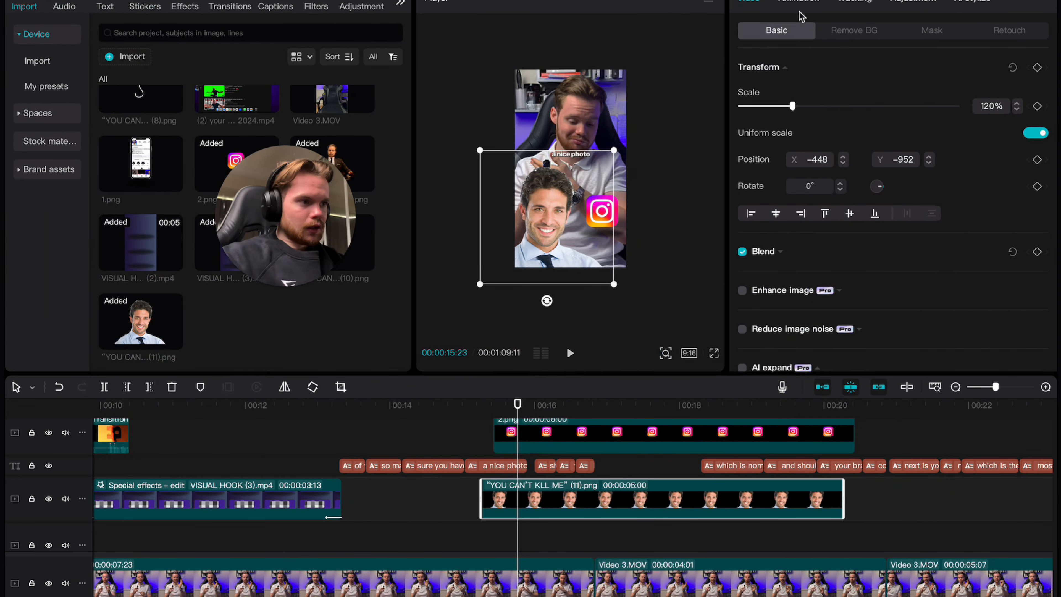
pyautogui.click(798, 2)
pyautogui.click(870, 147)
pyautogui.click(893, 30)
# - Trim the smiling-man and Instagram logo overlays to end around 00:00:16:26, and give the man a Slide Down exit animation
pyautogui.press('b')
pyautogui.press('n')
pyautogui.press('space')
pyautogui.press('space')
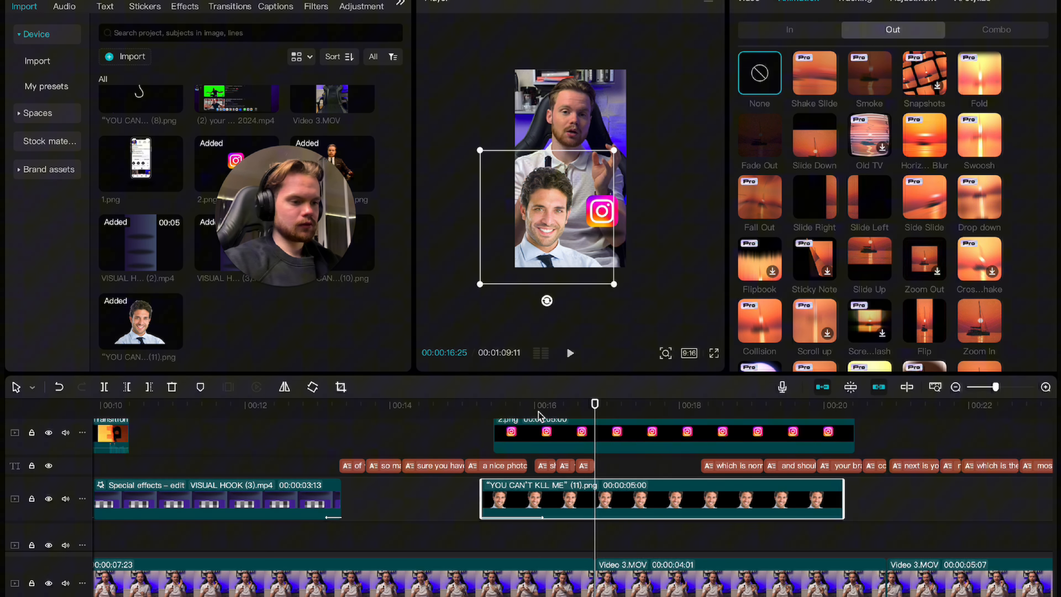
pyautogui.press('space')
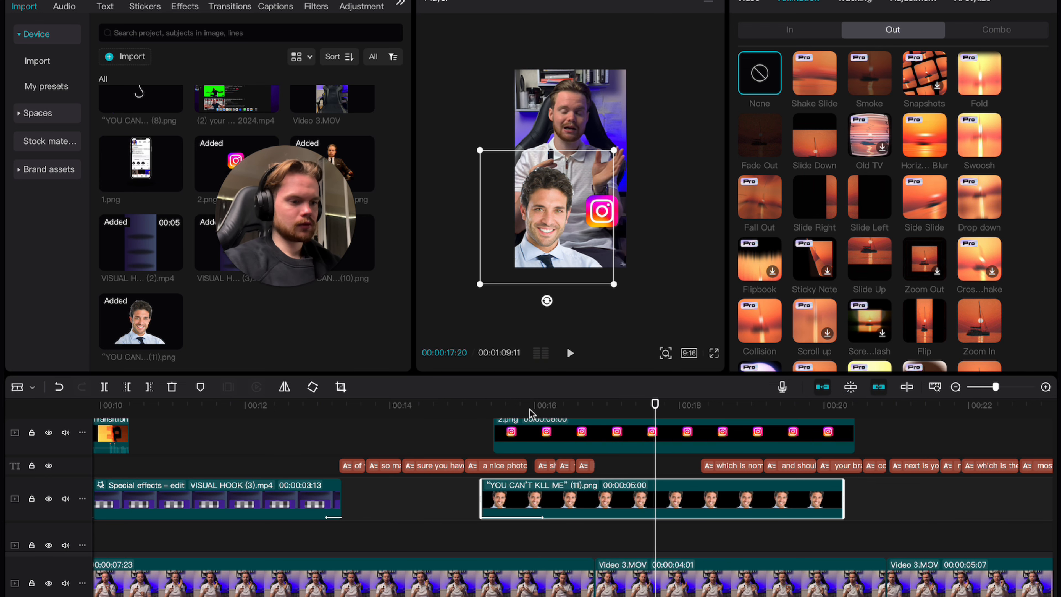
pyautogui.click(534, 412)
pyautogui.press('space')
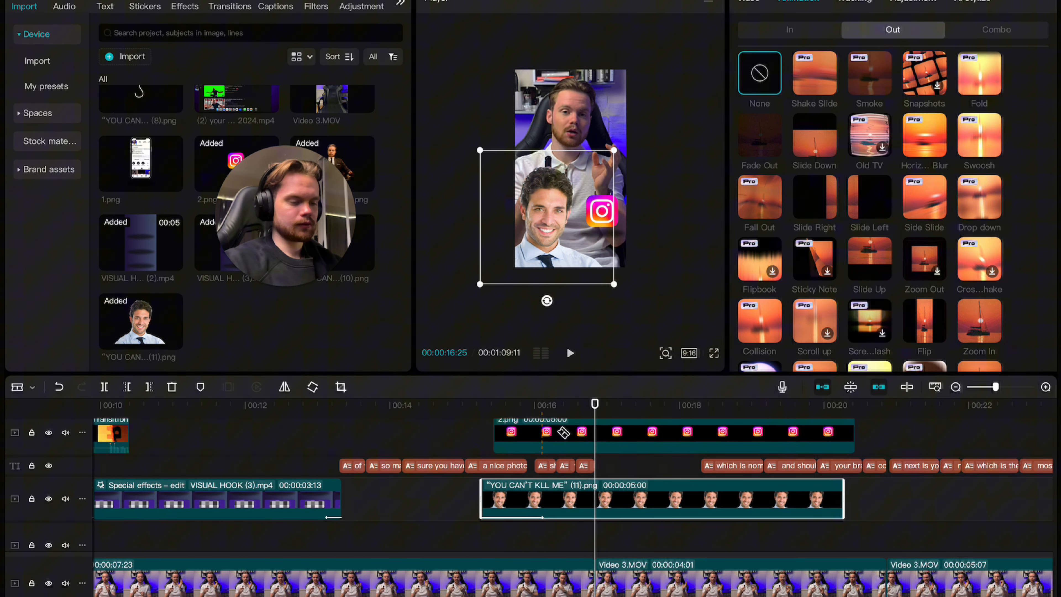
pyautogui.click(596, 504)
pyautogui.click(593, 434)
pyautogui.press('a')
pyautogui.press('Delete')
pyautogui.click(814, 135)
# - Give the Instagram logo clip 2.png a Slide Up entrance animation lasting 0.8 s
pyautogui.click(547, 435)
pyautogui.click(800, 30)
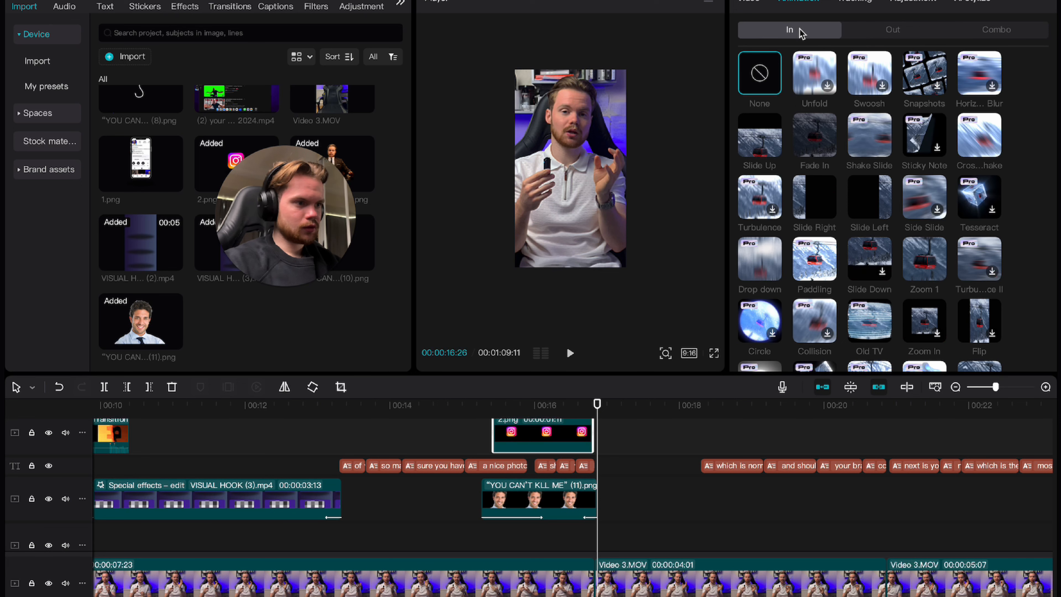
pyautogui.click(760, 147)
pyautogui.moveTo(915, 355); pyautogui.dragTo(965, 353)
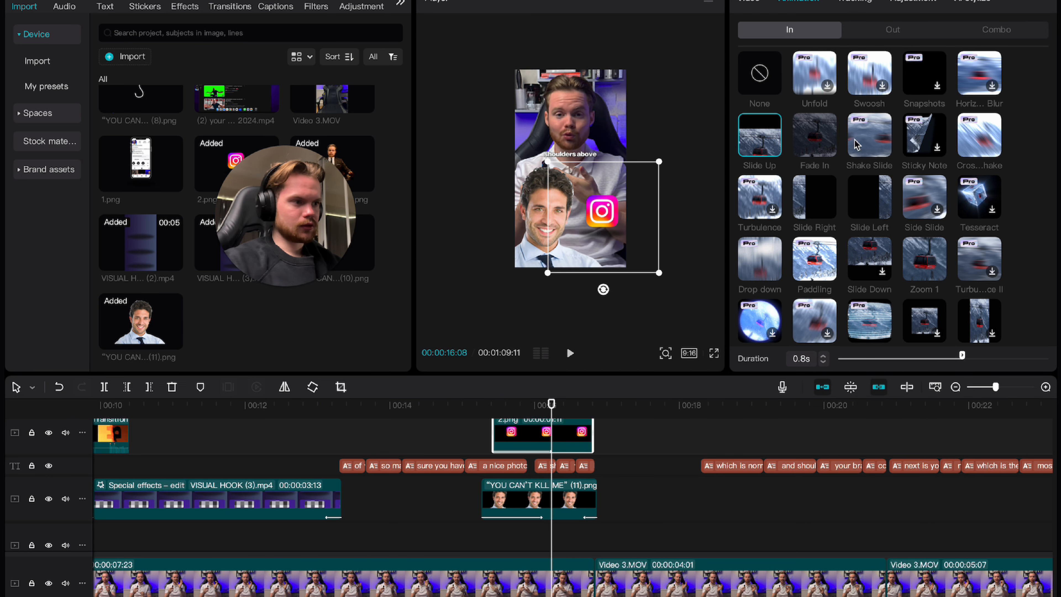
# - Give the Instagram logo clip a Fade Out exit animation of 0.2 s and play the result
pyautogui.click(888, 36)
pyautogui.click(766, 136)
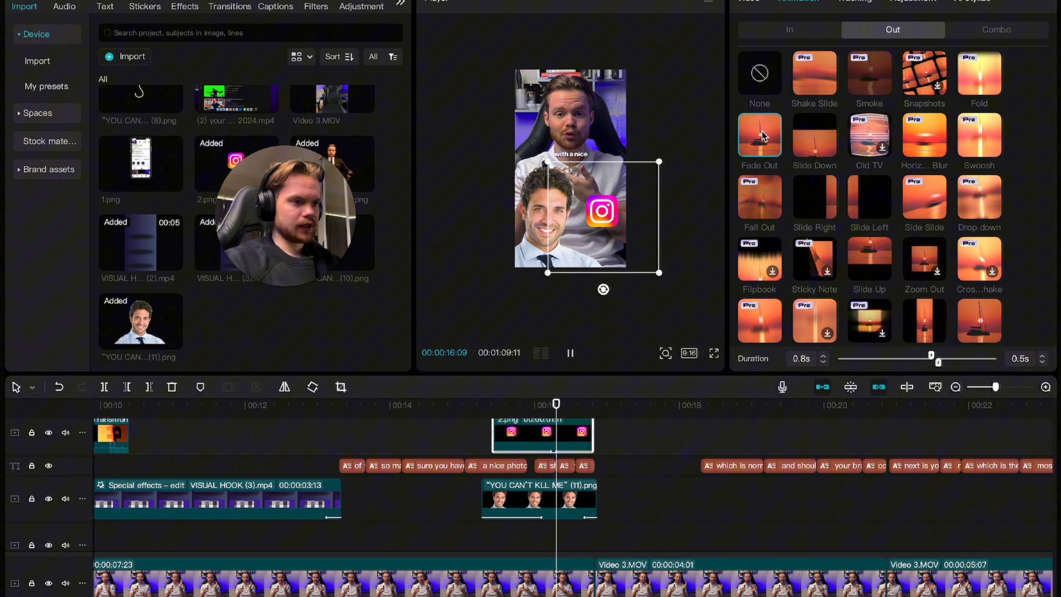
pyautogui.moveTo(939, 362); pyautogui.dragTo(970, 362)
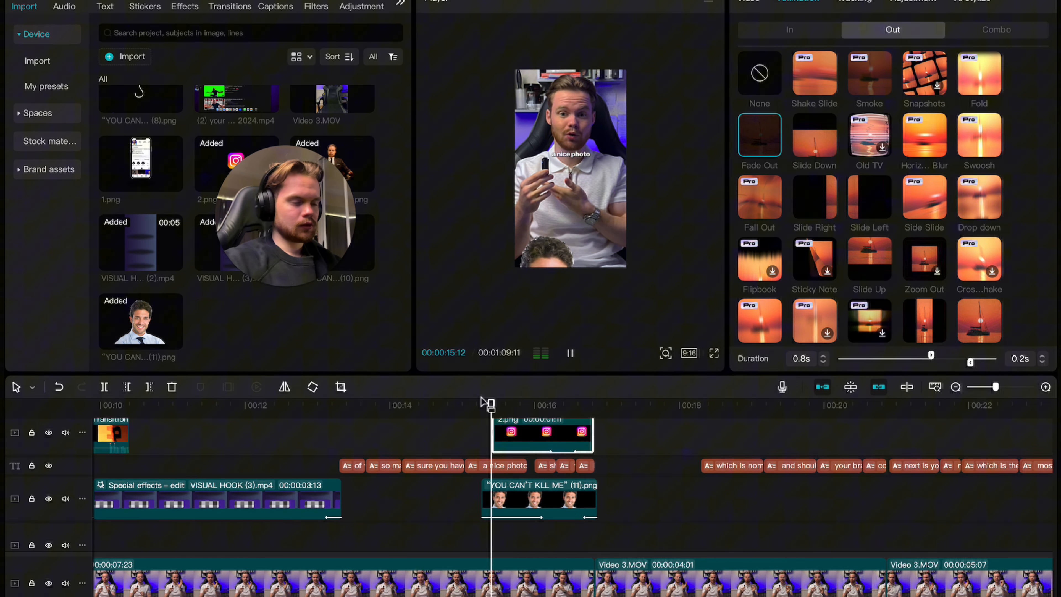
pyautogui.press('space')
# - Search the video effects for "pendulum swing" and apply Play Pendulum to the Instagram logo clip
pyautogui.click(185, 6)
pyautogui.click(144, 6)
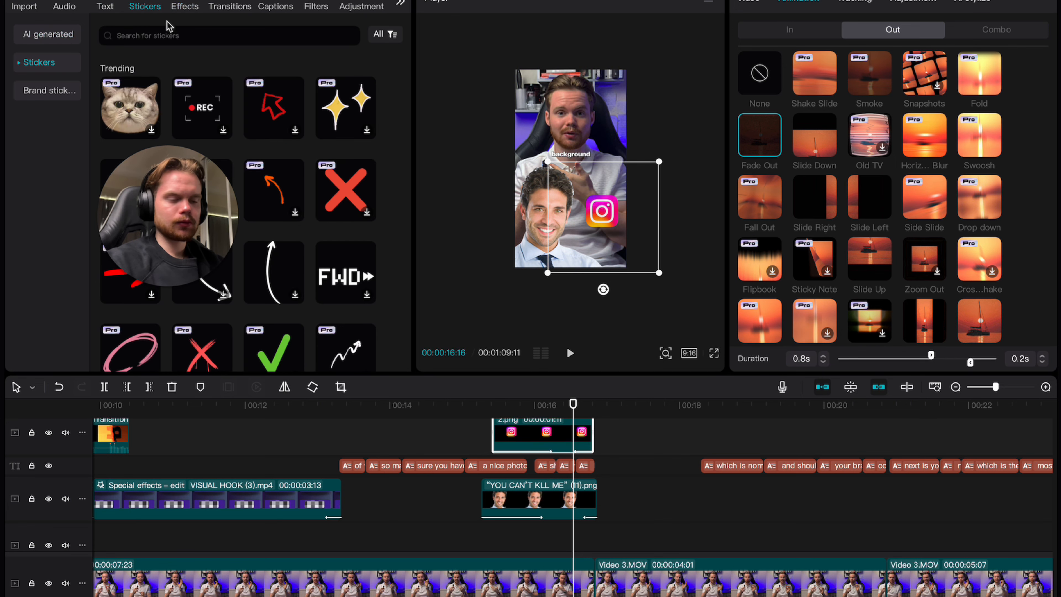
pyautogui.click(184, 6)
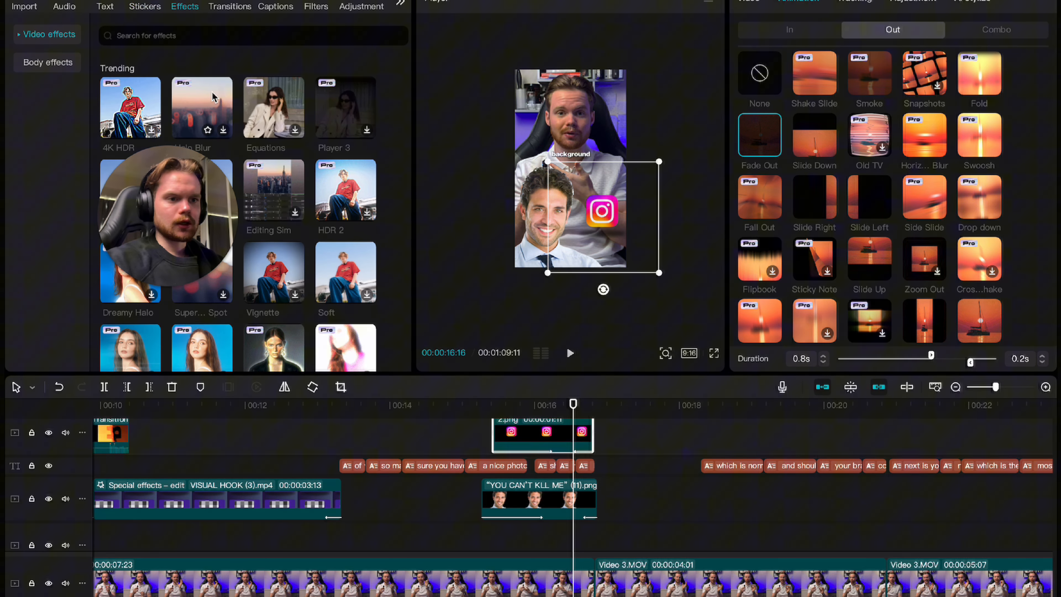
pyautogui.click(204, 35)
pyautogui.write('pendulum swing')
pyautogui.press('Return')
pyautogui.moveTo(130, 112); pyautogui.dragTo(543, 433)
# - Set the Play Pendulum effect's strength to 13, speed to 13, sharpen to 0 and twist to 0
pyautogui.moveTo(861, 128); pyautogui.dragTo(771, 129)
pyautogui.moveTo(837, 194); pyautogui.dragTo(772, 194)
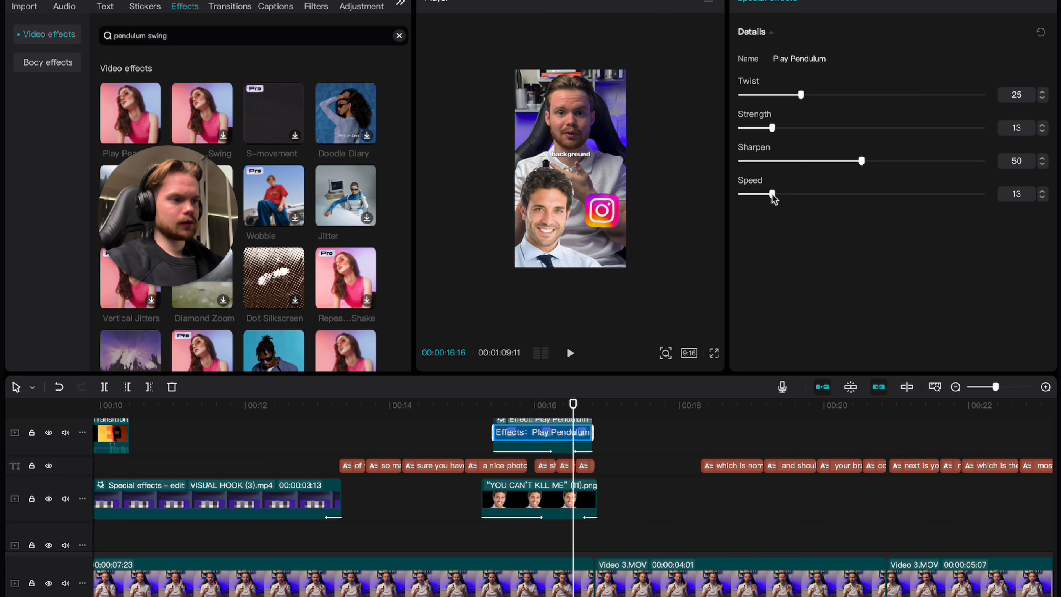
pyautogui.moveTo(852, 163); pyautogui.dragTo(713, 161)
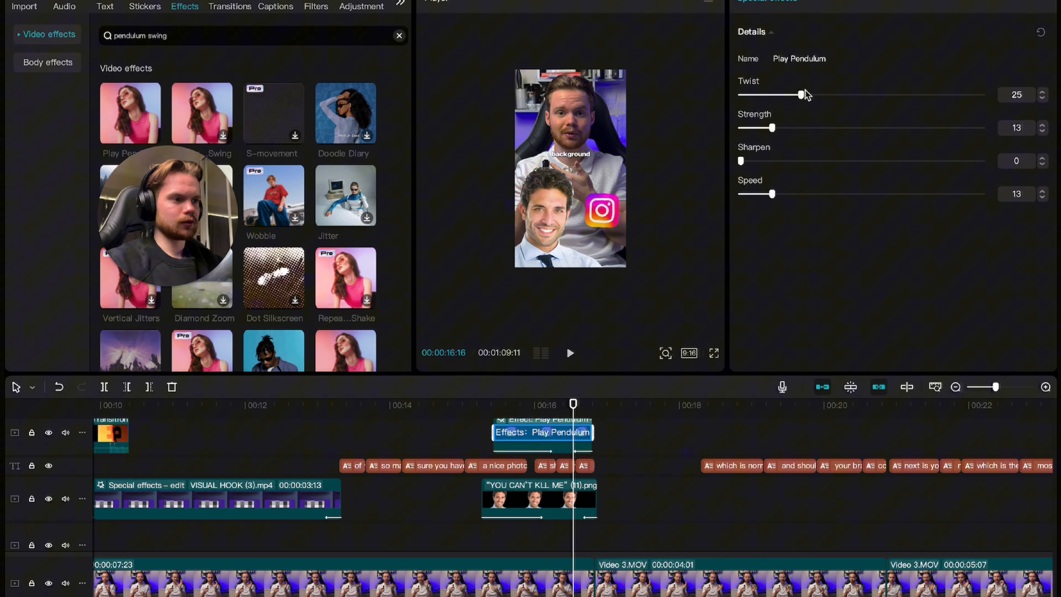
pyautogui.moveTo(800, 95); pyautogui.dragTo(651, 100)
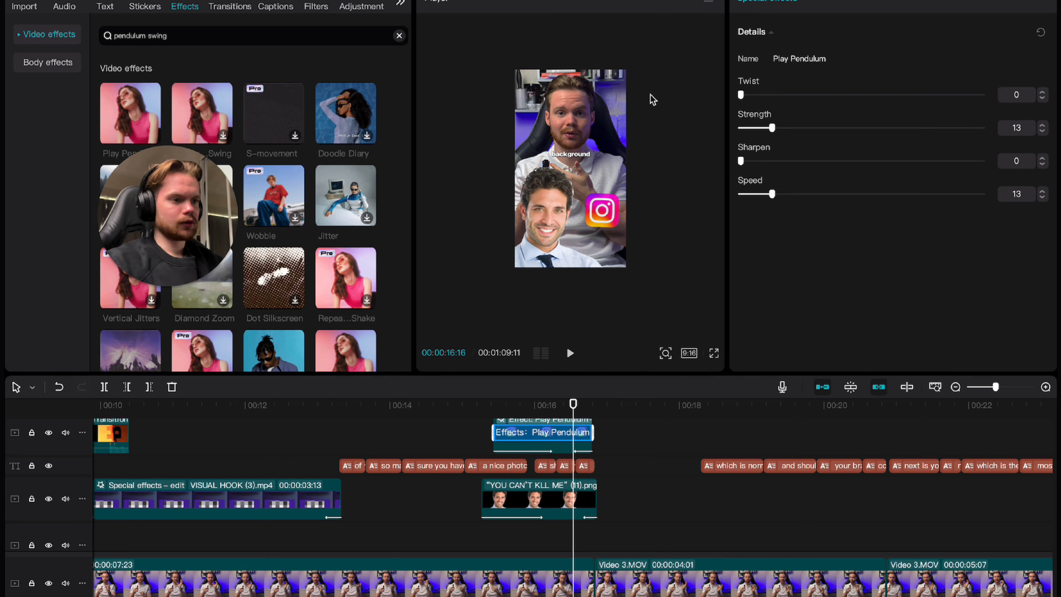
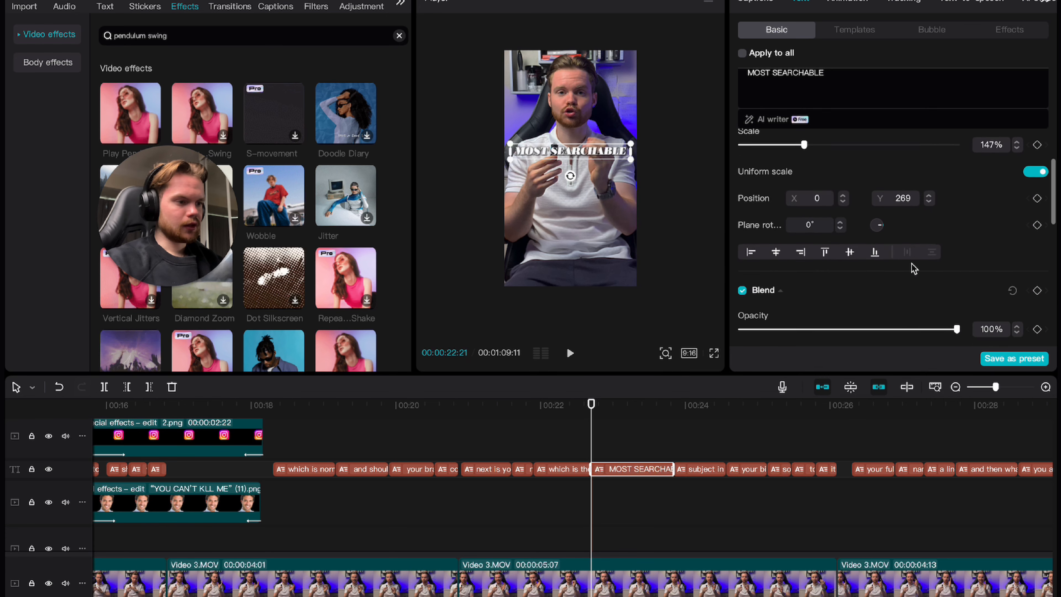
# - Increase the glow intensity of the MOST SEARCHABLE caption
pyautogui.scroll(-1, 839, 258)
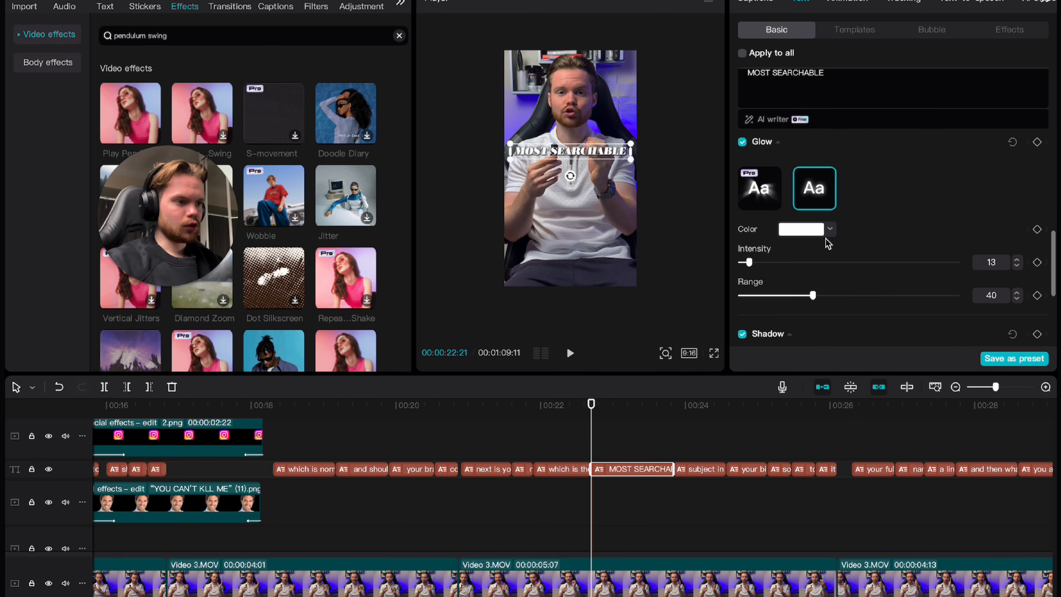
pyautogui.moveTo(749, 262); pyautogui.dragTo(821, 262)
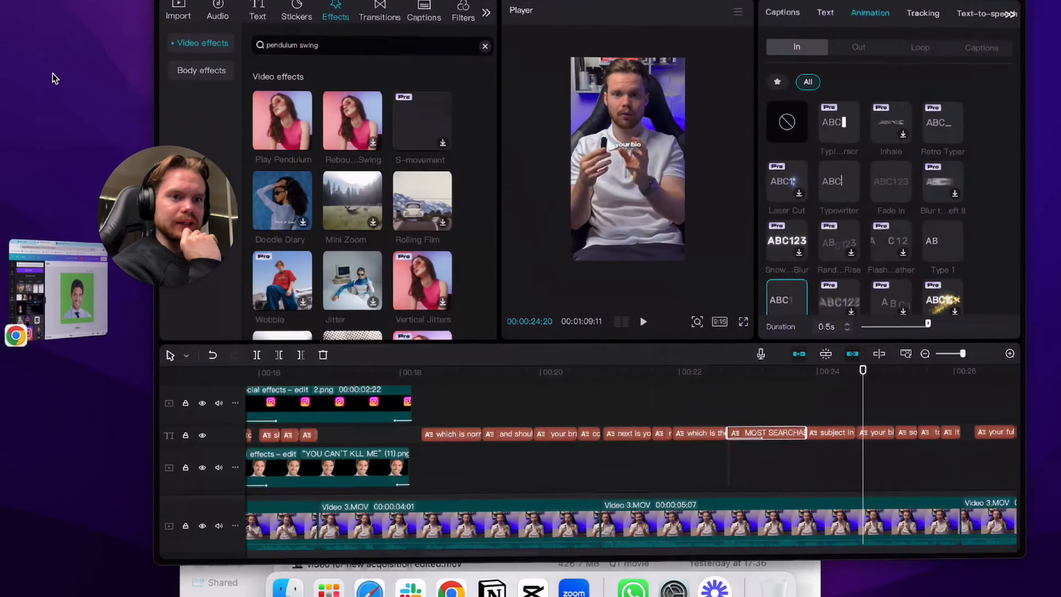
# - Open the INSTAGRAM shortcut from the desktop to view the Instagram profile in the browser
pyautogui.click(48, 37)
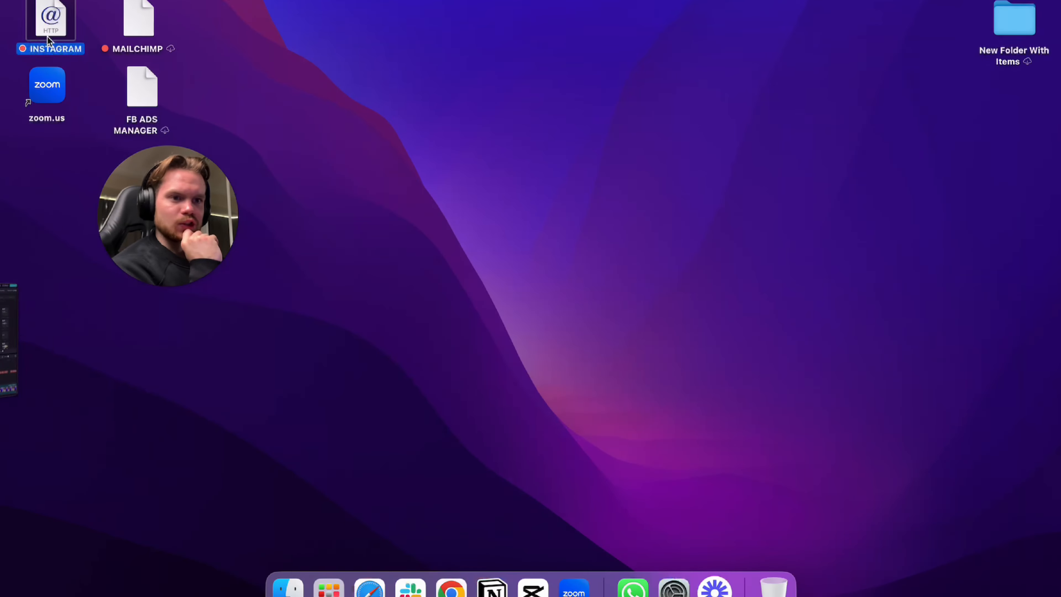
pyautogui.doubleClick(46, 17)
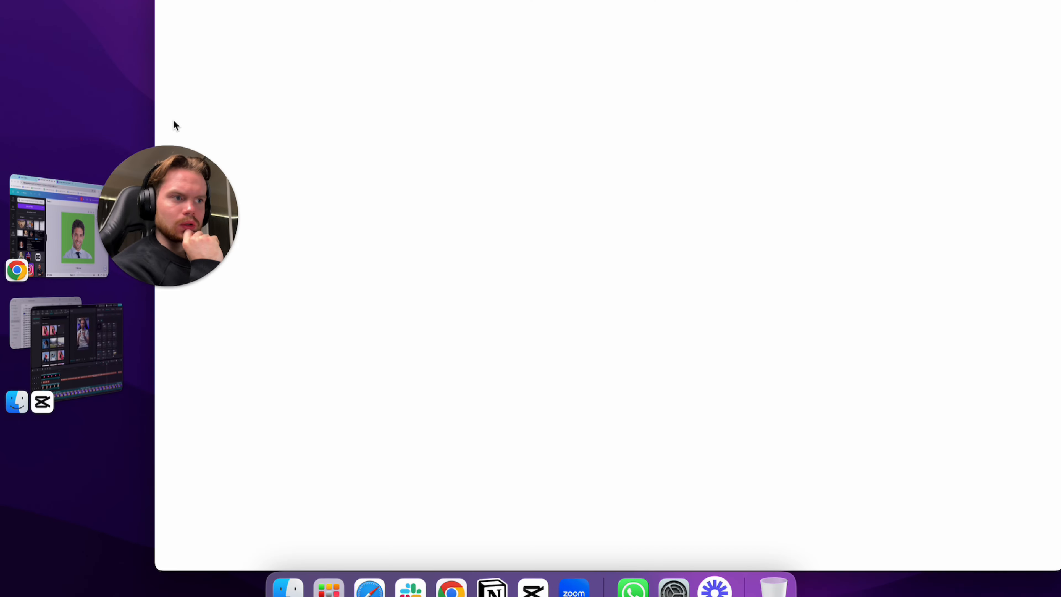
pyautogui.moveTo(168, 209); pyautogui.dragTo(233, 187)
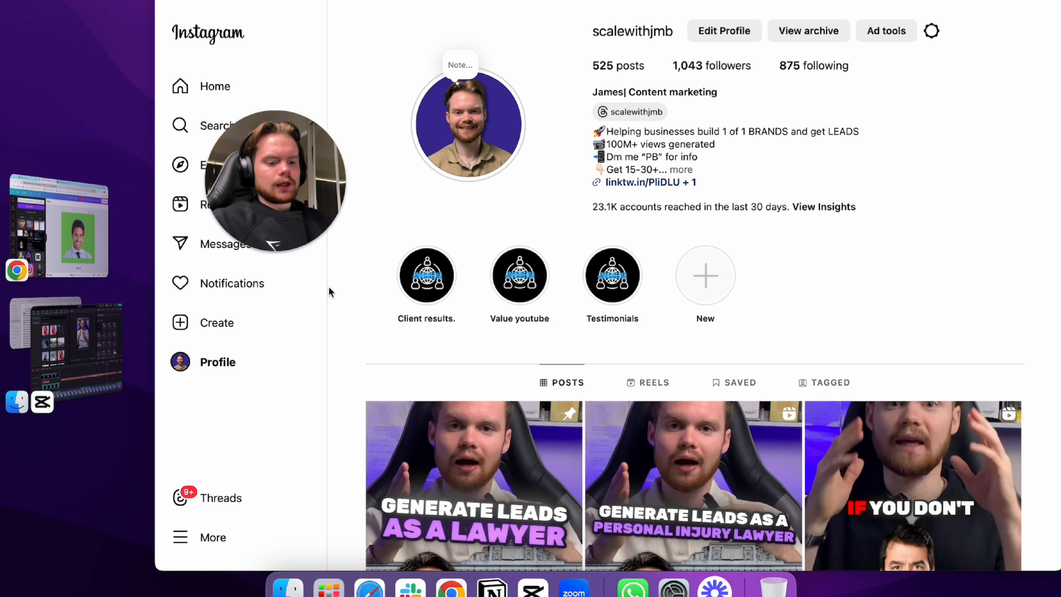
# - Capture a full-screen screenshot of the Instagram profile page and open the capture for markup
pyautogui.press('super+shift+3')
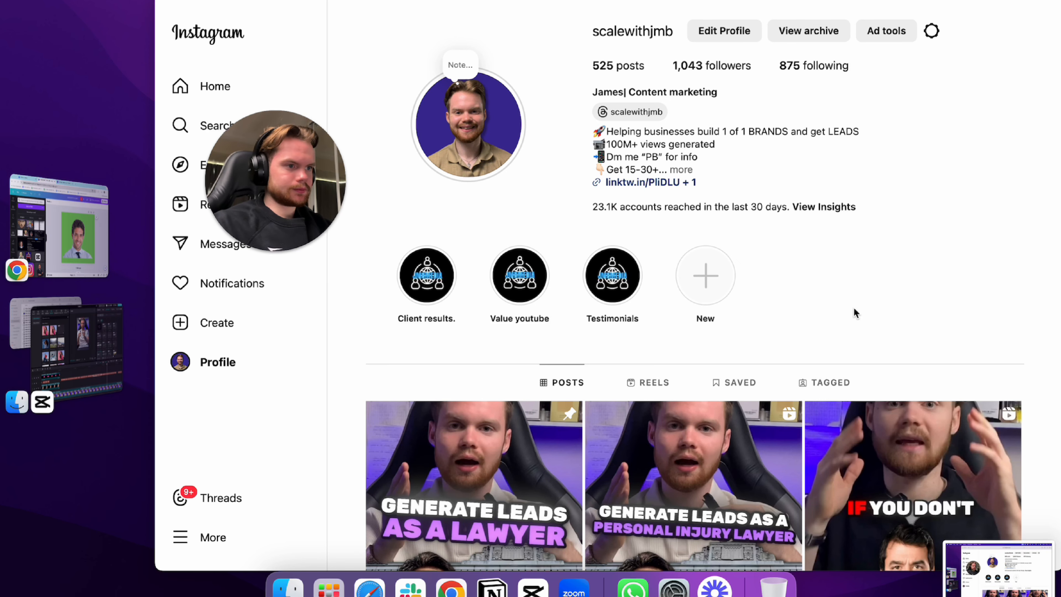
pyautogui.click(999, 568)
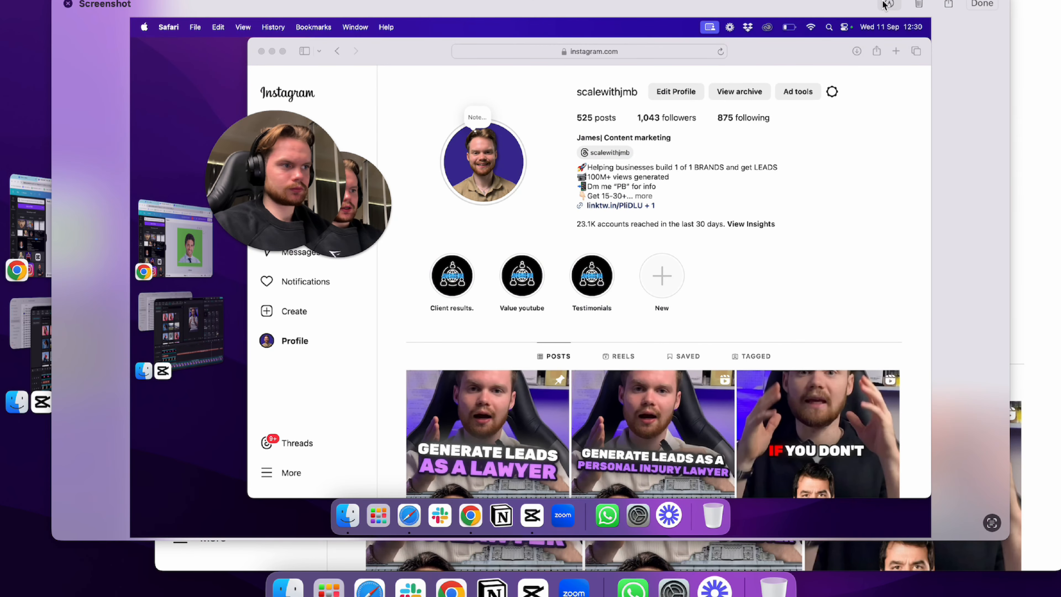
pyautogui.click(457, 4)
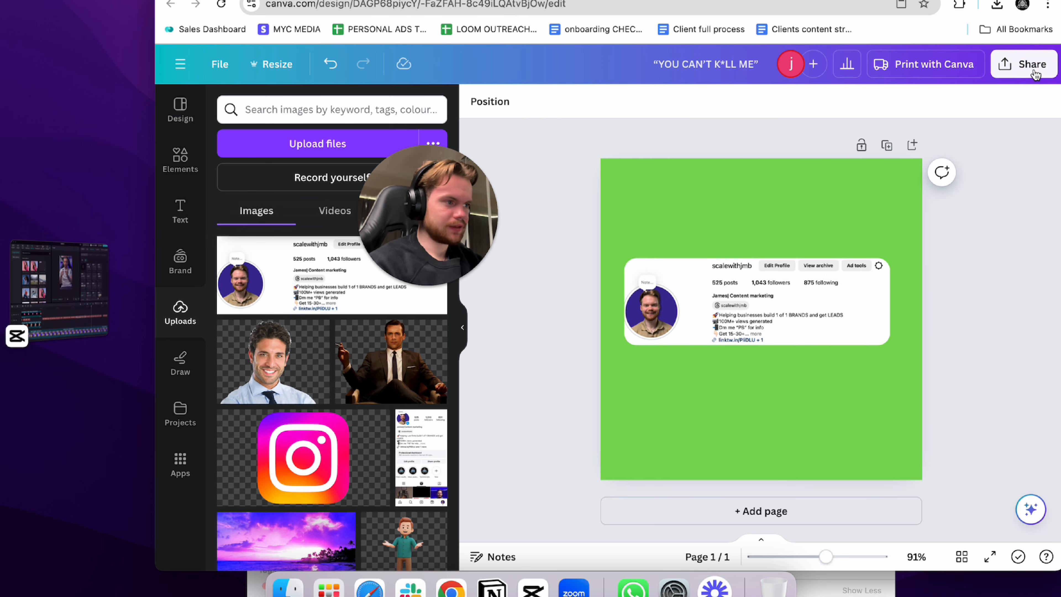
# - Search the Canva elements for "shadow", add a soft oval shadow, and enlarge and place it under the profile card
pyautogui.click(1024, 64)
pyautogui.click(806, 504)
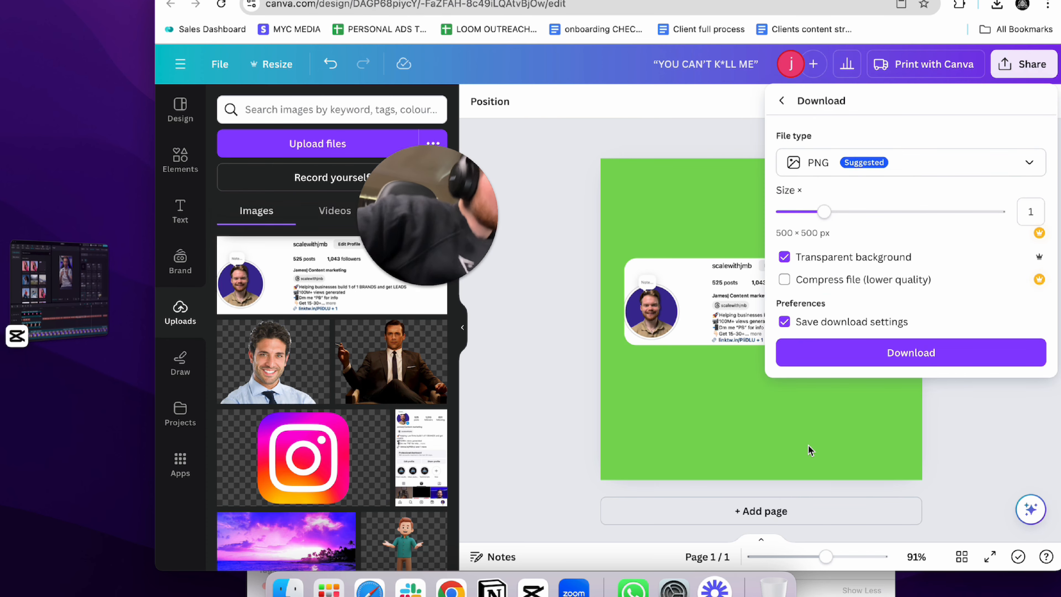
pyautogui.click(180, 160)
pyautogui.click(318, 109)
pyautogui.write('shadow')
pyautogui.press('Return')
pyautogui.click(245, 258)
pyautogui.moveTo(841, 341); pyautogui.dragTo(1016, 390)
pyautogui.moveTo(956, 380); pyautogui.dragTo(864, 407)
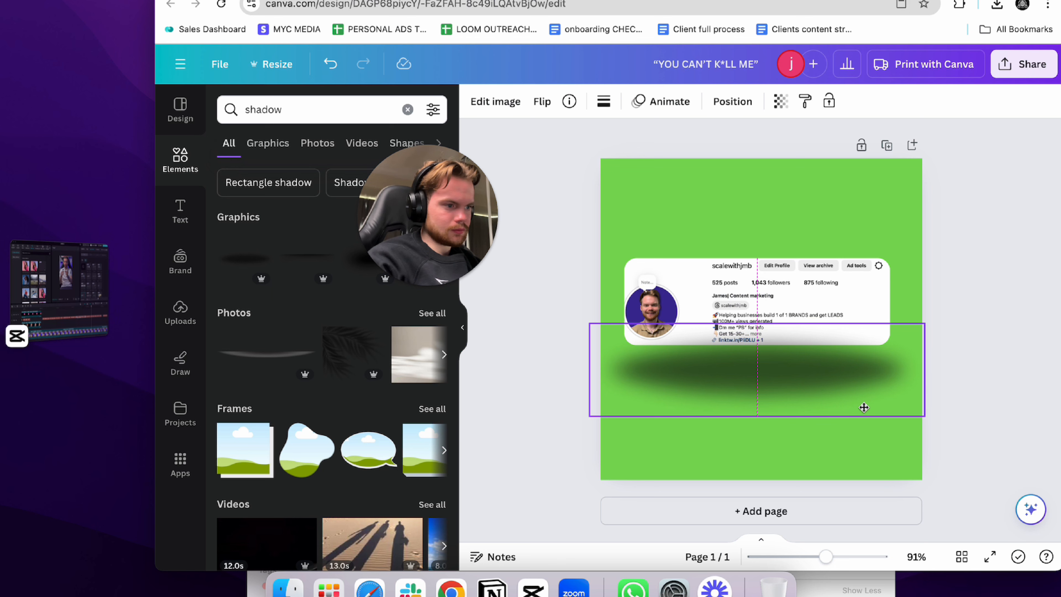
# - Send the shadow backward behind the profile card and nudge it closer to the card's lower edge
pyautogui.click(731, 102)
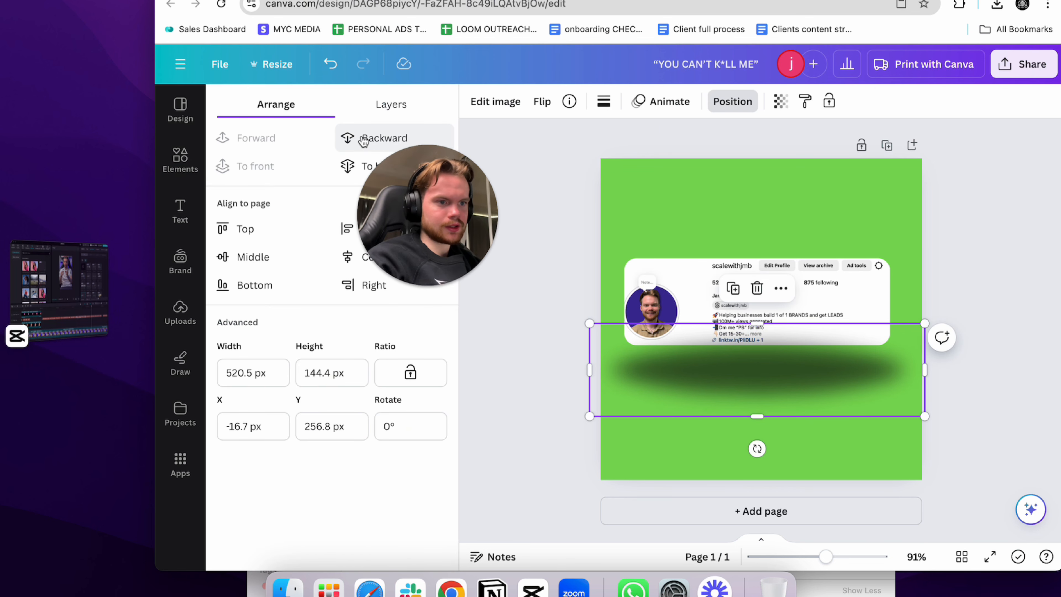
pyautogui.click(397, 147)
pyautogui.moveTo(757, 378); pyautogui.dragTo(749, 368)
pyautogui.click(543, 268)
# - Download the profile card design with its shadow as a PNG with a transparent background
pyautogui.click(1024, 63)
pyautogui.click(809, 359)
pyautogui.click(852, 357)
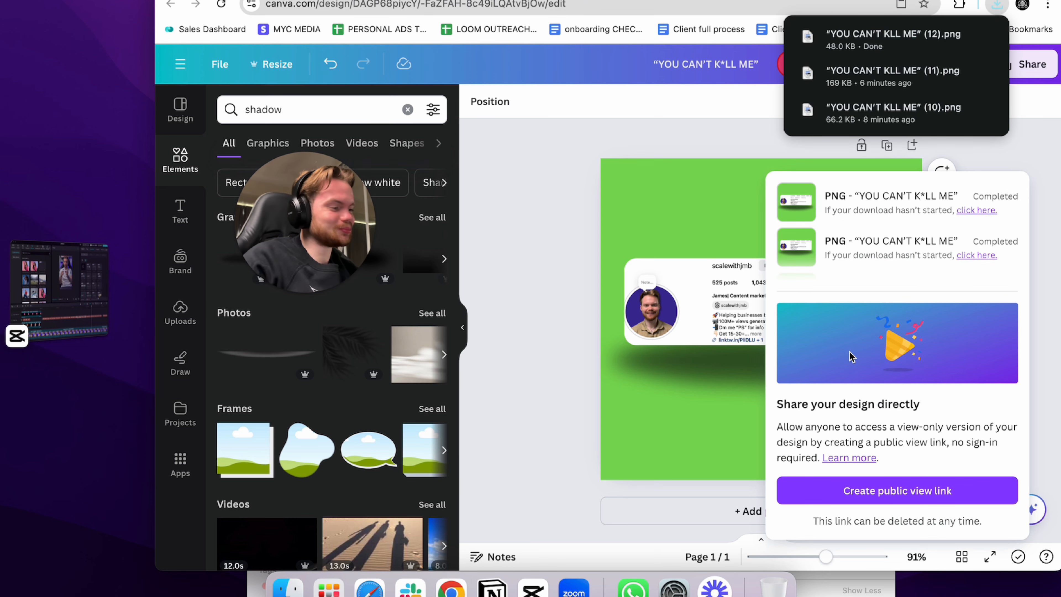
# - Switch to CapCut and open the project's imported media
pyautogui.click(117, 294)
pyautogui.click(101, 287)
pyautogui.click(69, 287)
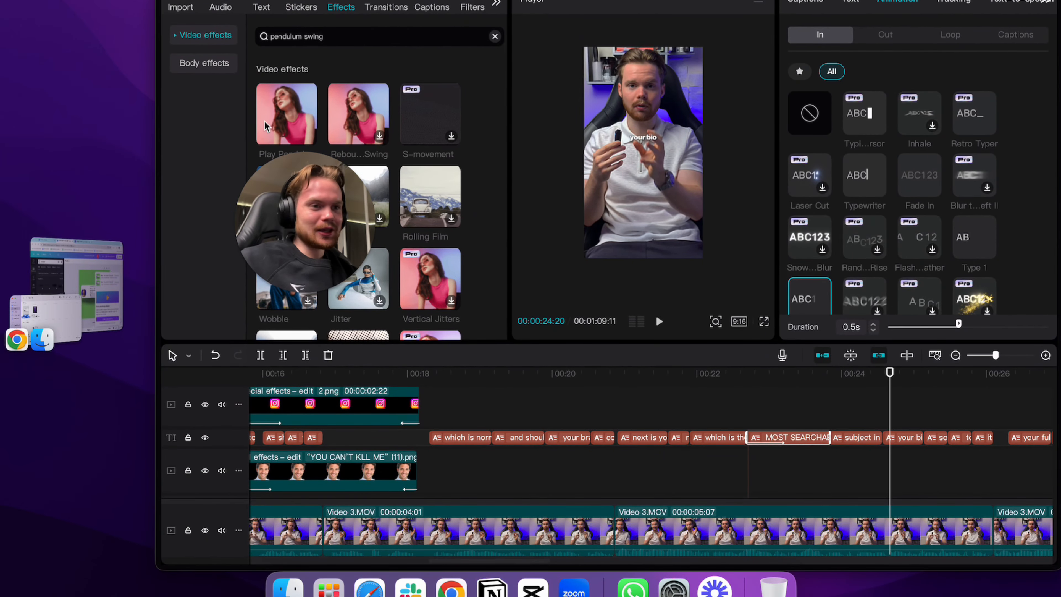
pyautogui.click(183, 5)
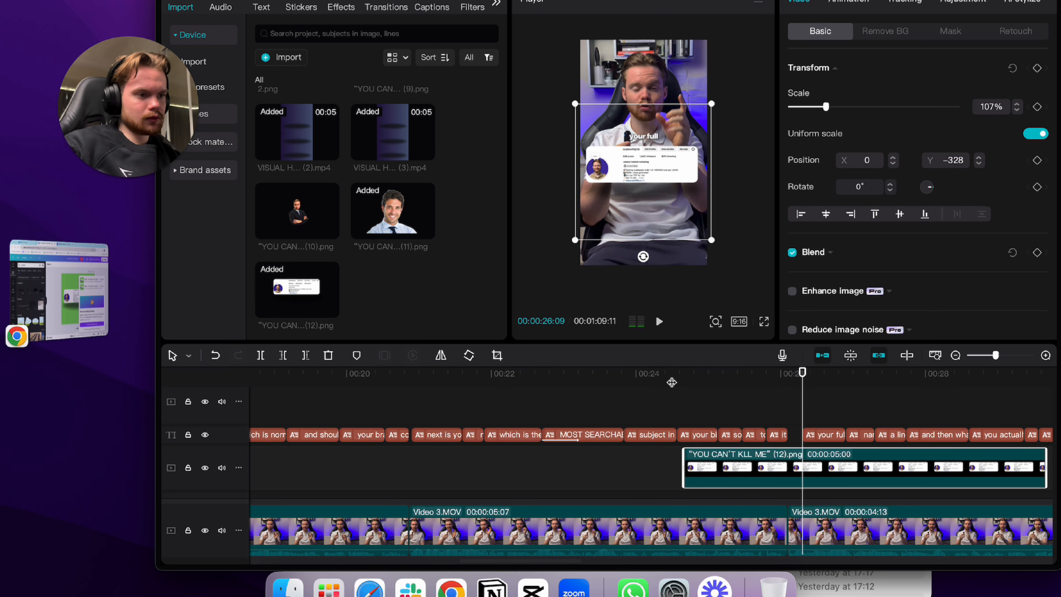
# - Trim the profile card overlay to end at 00:00:26:04 and give it a Slide Up intro animation lasting 0.6 s
pyautogui.click(790, 404)
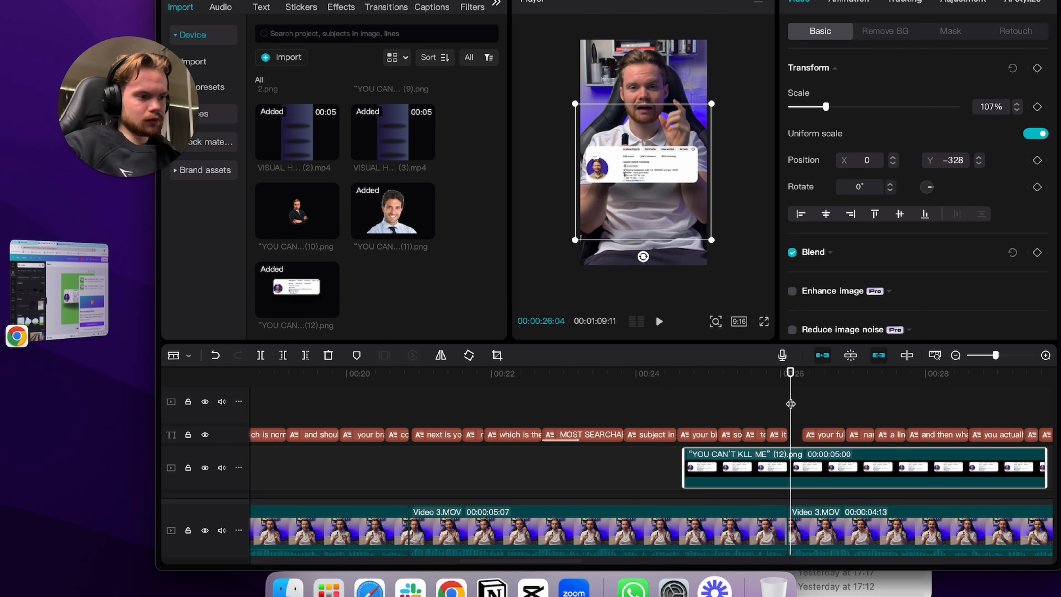
pyautogui.press('super+b')
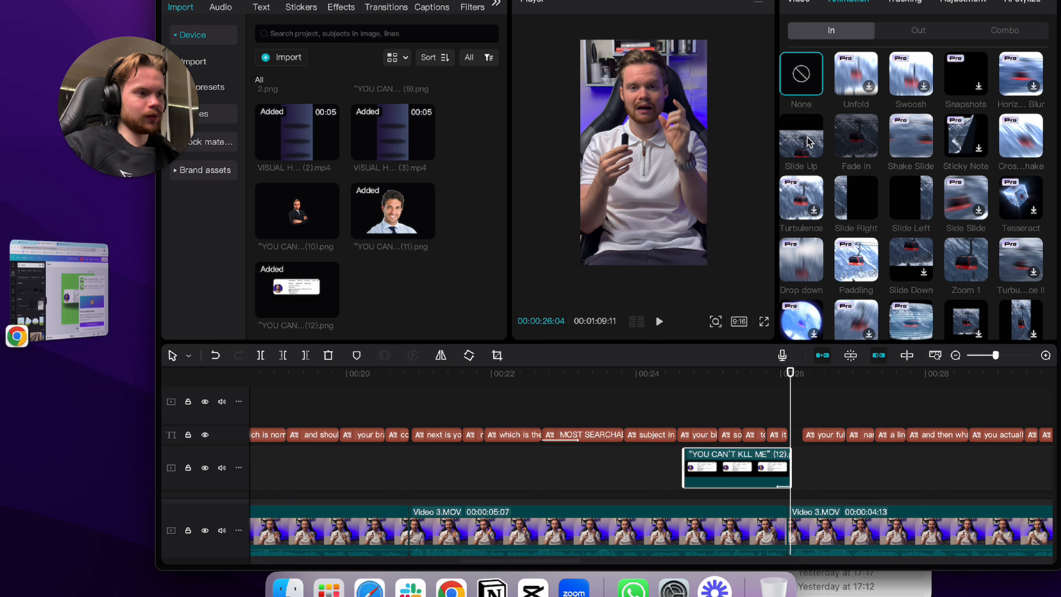
pyautogui.click(802, 142)
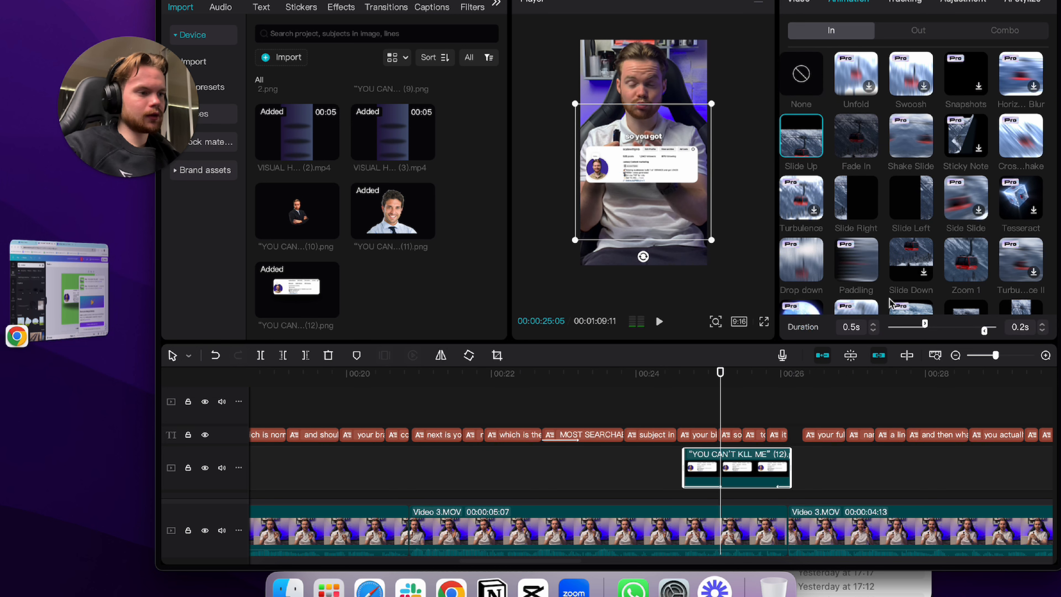
pyautogui.moveTo(928, 324); pyautogui.dragTo(934, 325)
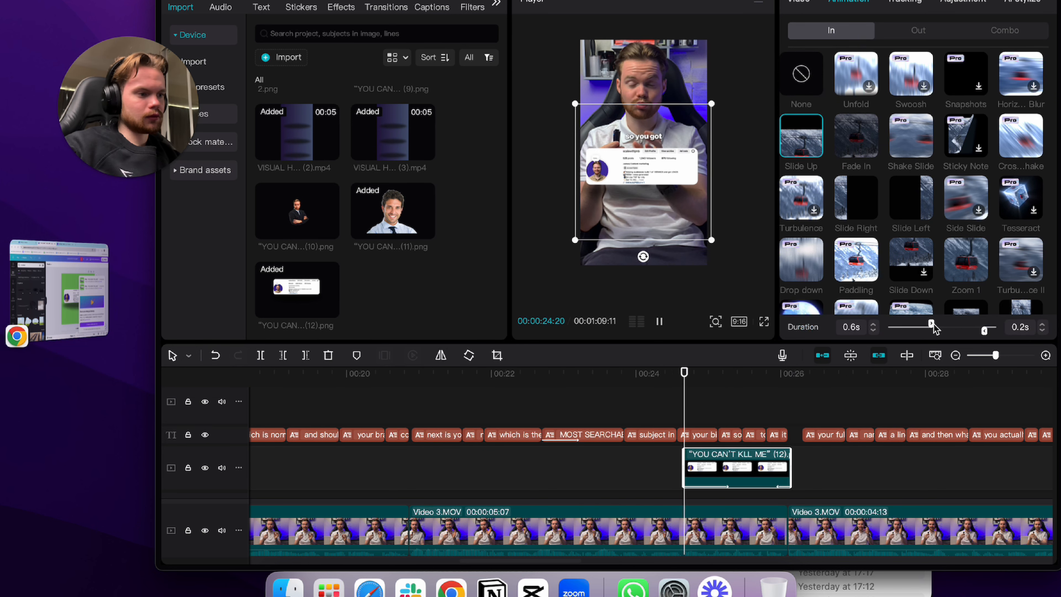